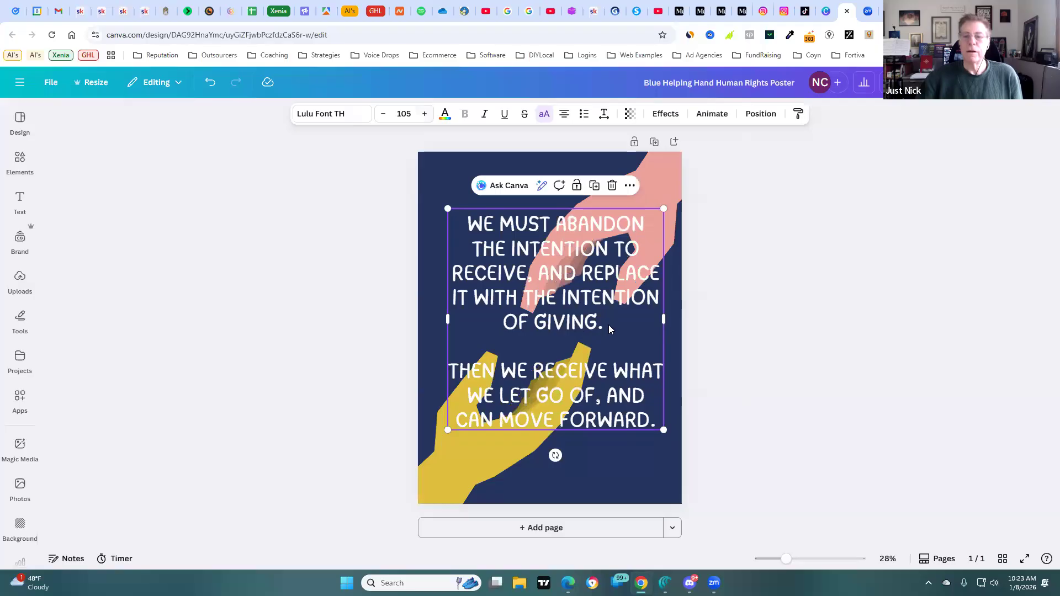
Step: Nudge the quote text box slightly lower on the poster and deselect it
left_click(781, 362)
left_click(614, 383)
left_click_drag(614, 382, 618, 380)
left_click(797, 373)
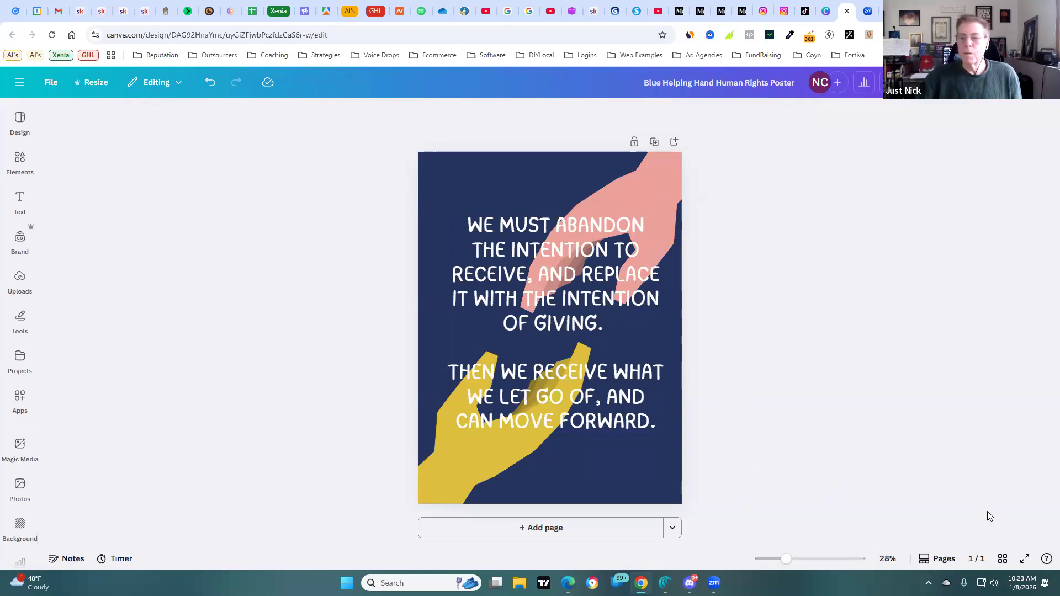
left_click(928, 583)
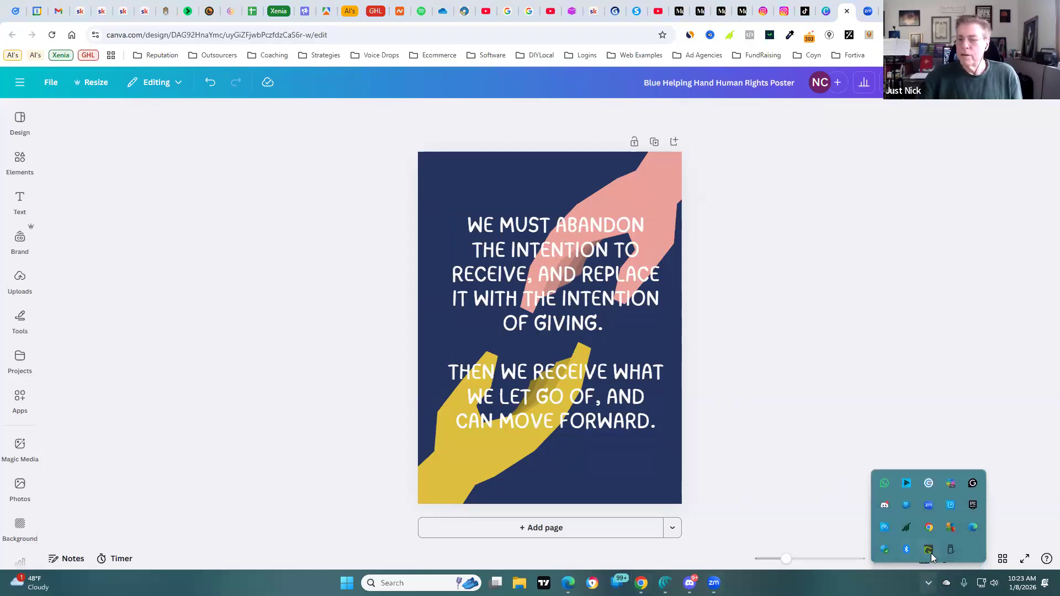
right_click(931, 553)
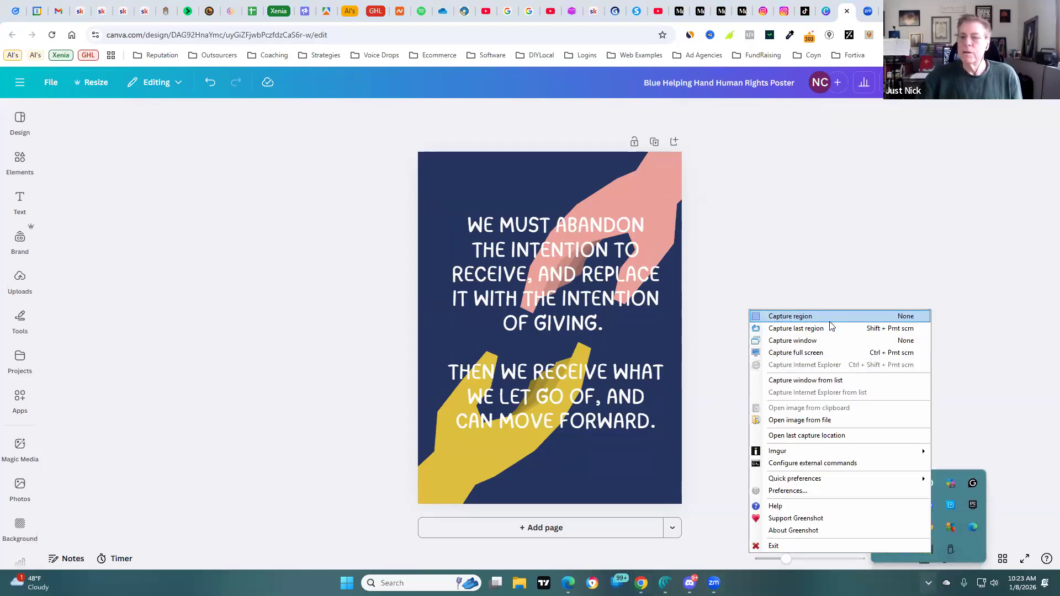
left_click(830, 320)
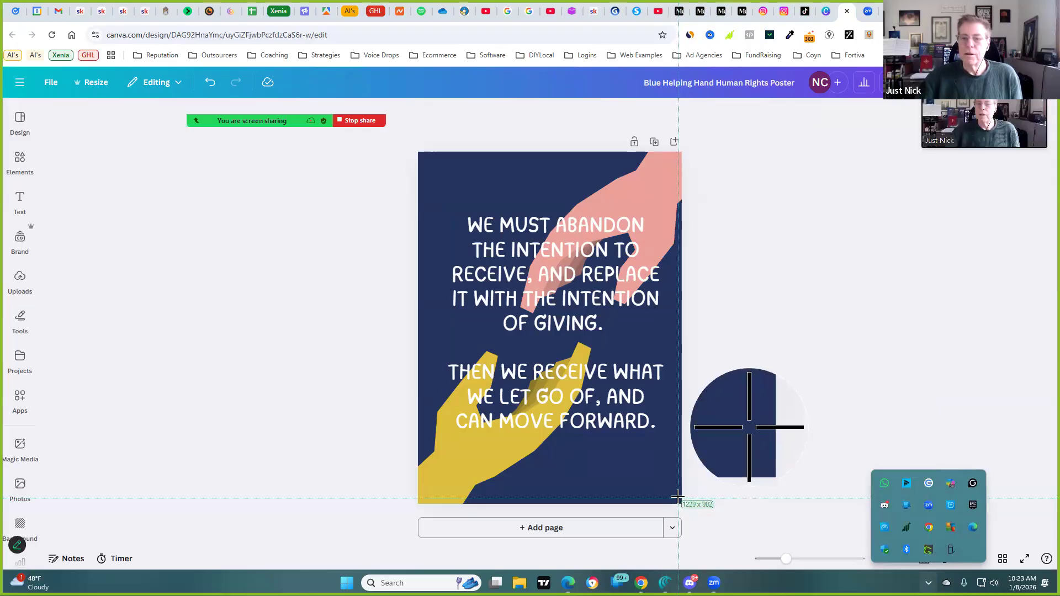
left_click_drag(677, 498, 428, 159)
Step: Add the uploaded Influencer Skoolkit logo to the poster, shrink it and place it in the lower-right corner below the quote
left_click(28, 276)
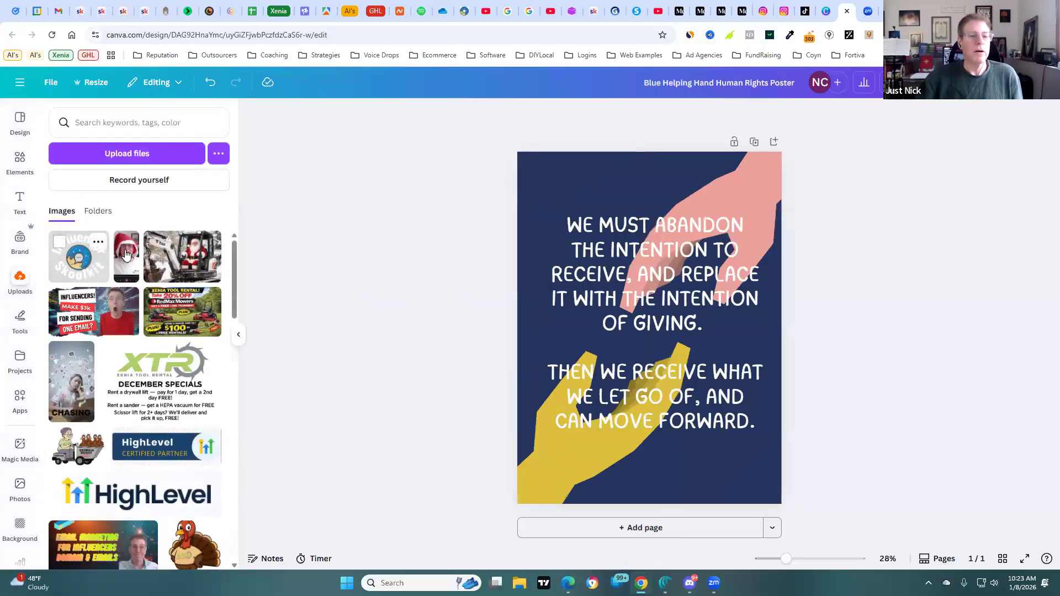
left_click(91, 261)
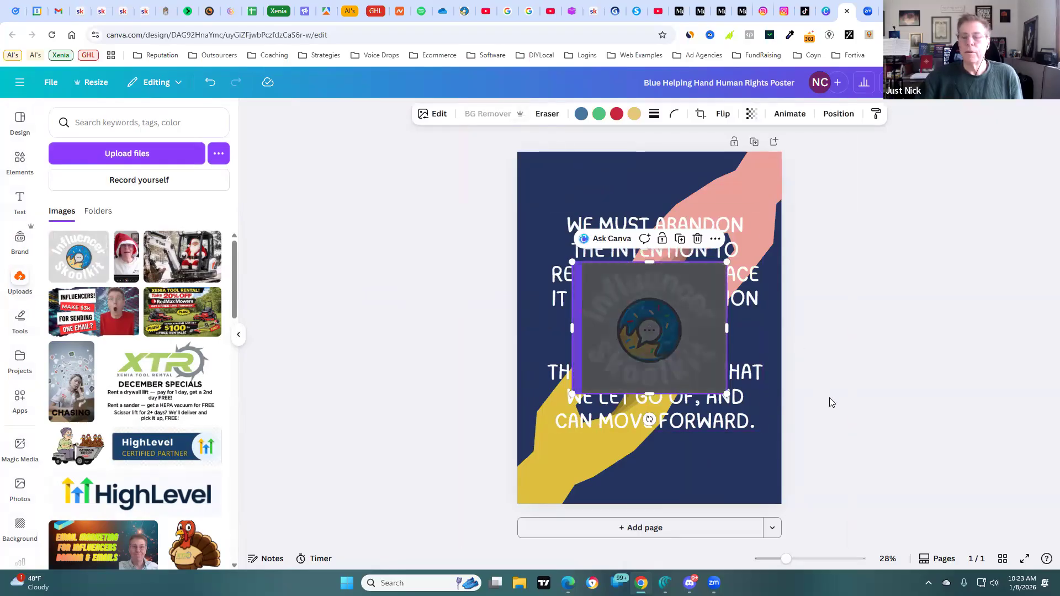
left_click_drag(674, 335, 746, 456)
left_click_drag(789, 505, 743, 469)
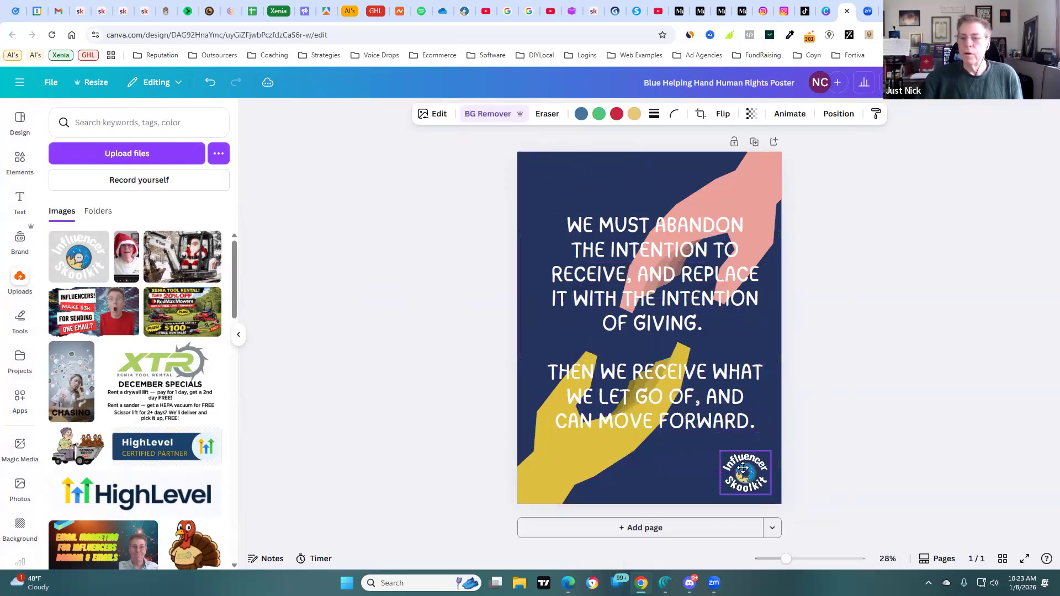
left_click(907, 556)
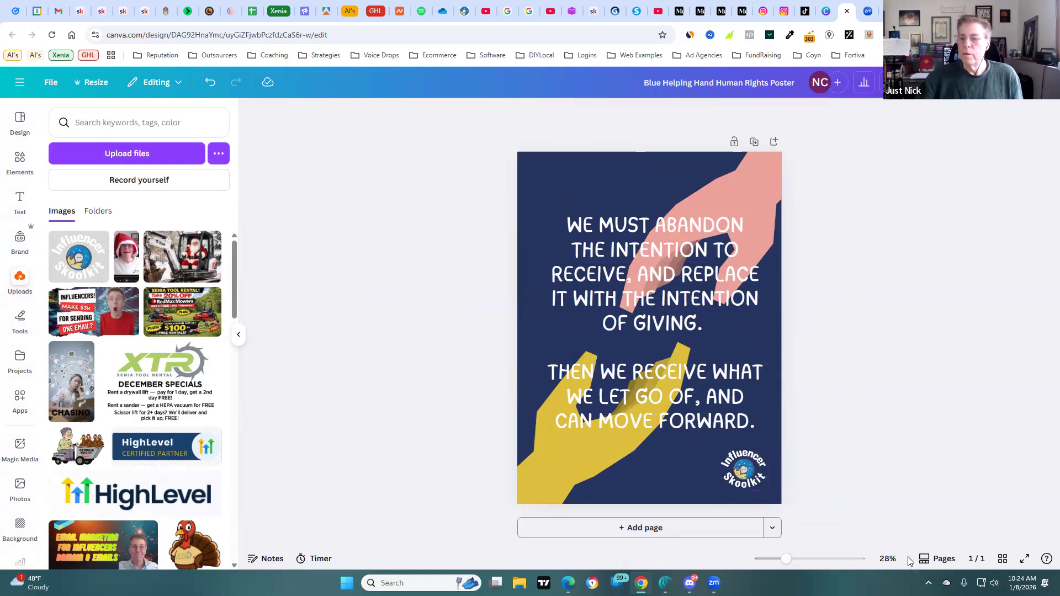
Step: Capture the whole poster, including the logo, as a screen region with Greenshot
left_click(928, 583)
right_click(929, 551)
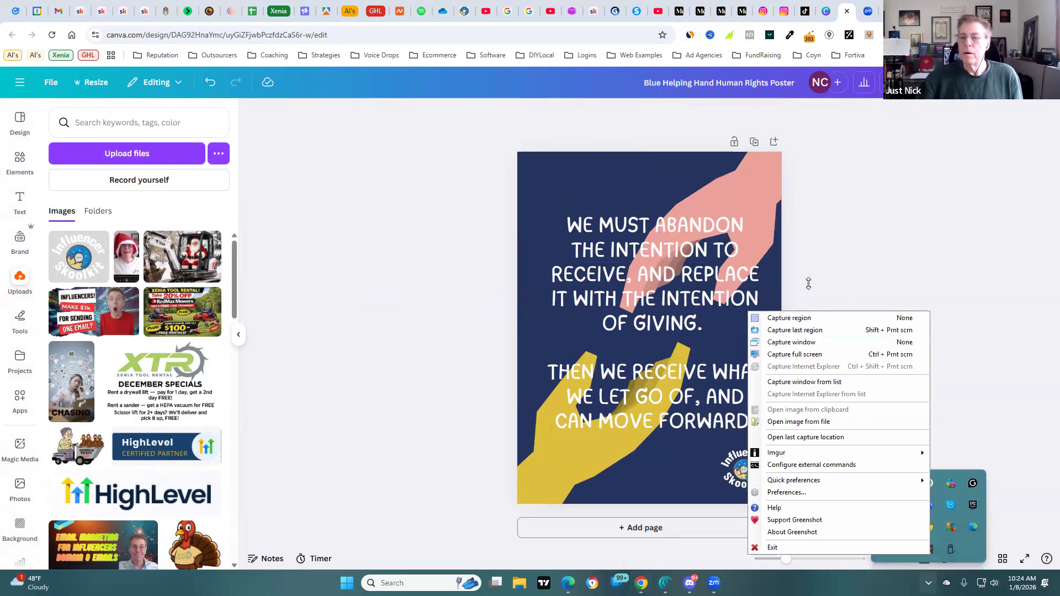
left_click(806, 314)
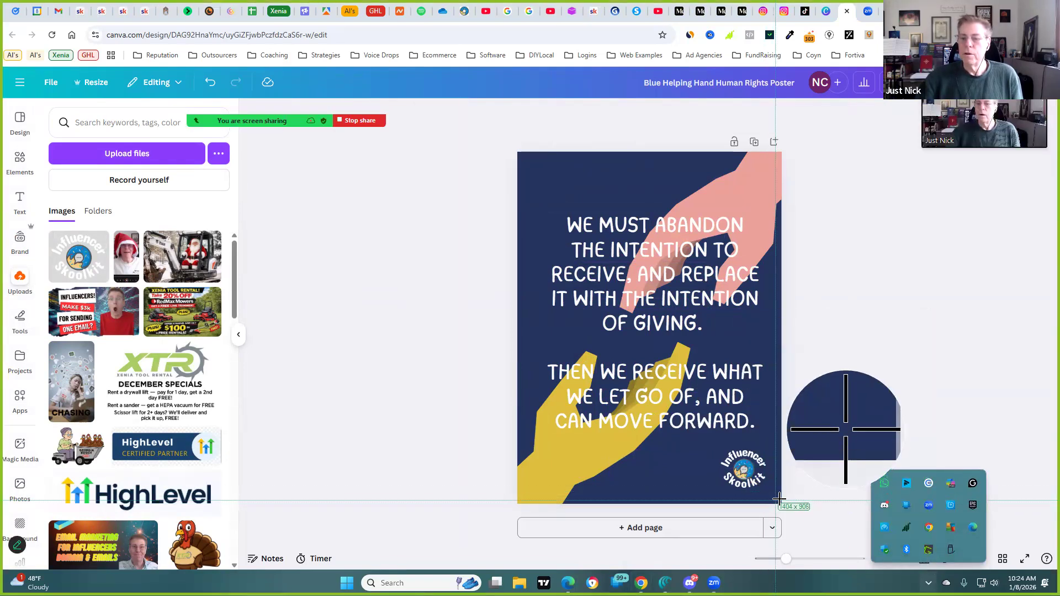
left_click_drag(780, 500, 517, 154)
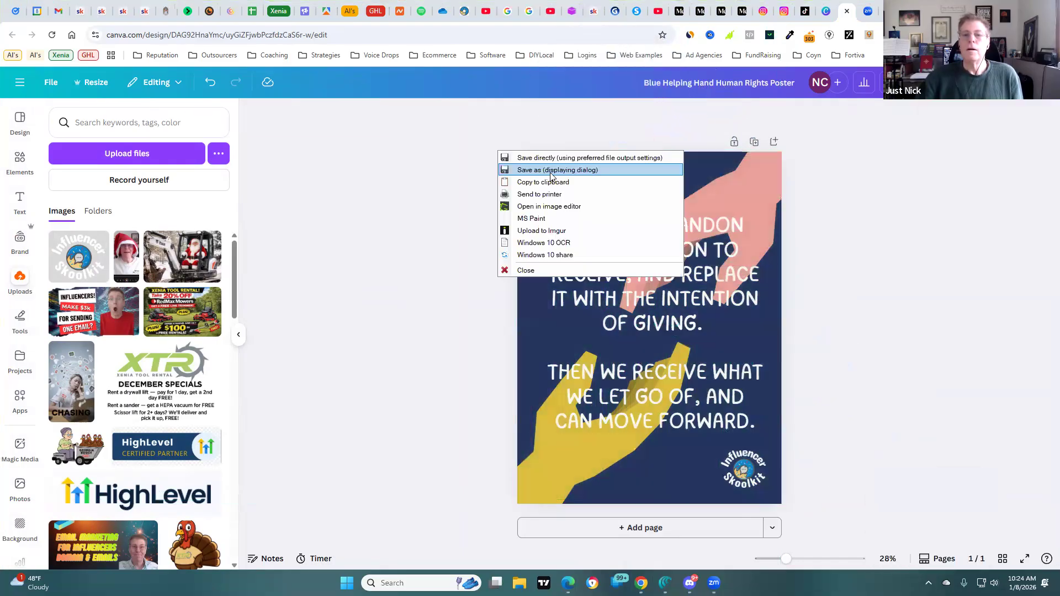
Step: Save the captured poster as a PNG named "abandon yadda" in the Downloads folder
left_click(551, 171)
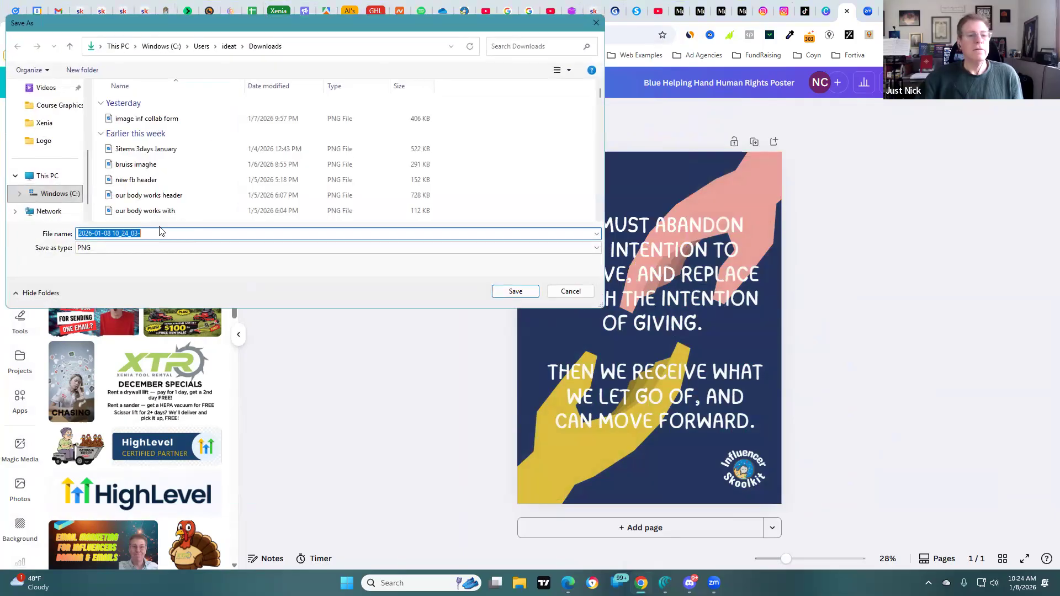
type("aband")
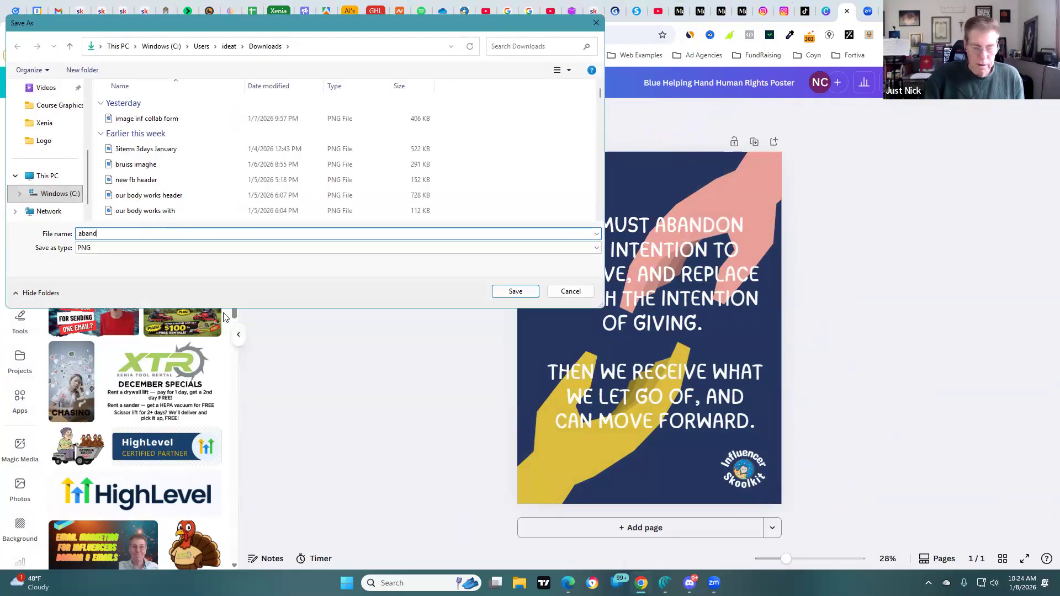
type("on yadda")
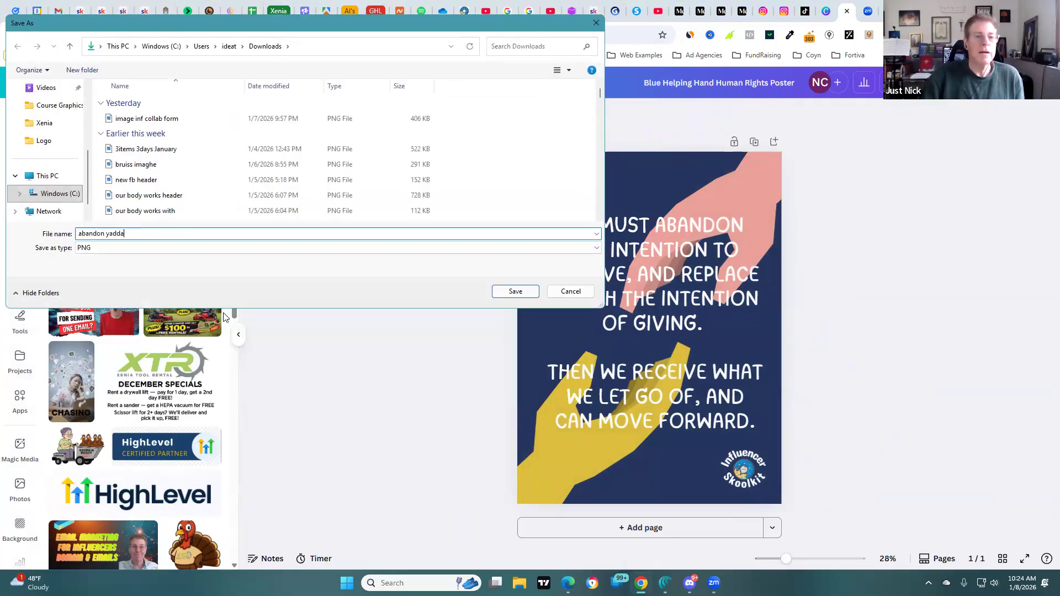
scroll(50, 176, "up", 3)
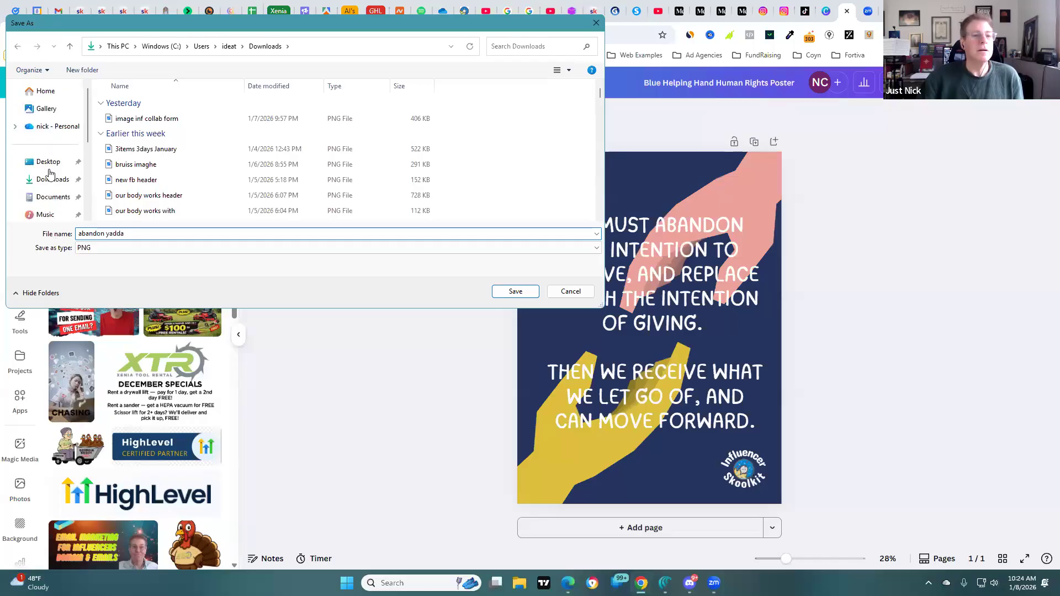
left_click(50, 178)
left_click(515, 291)
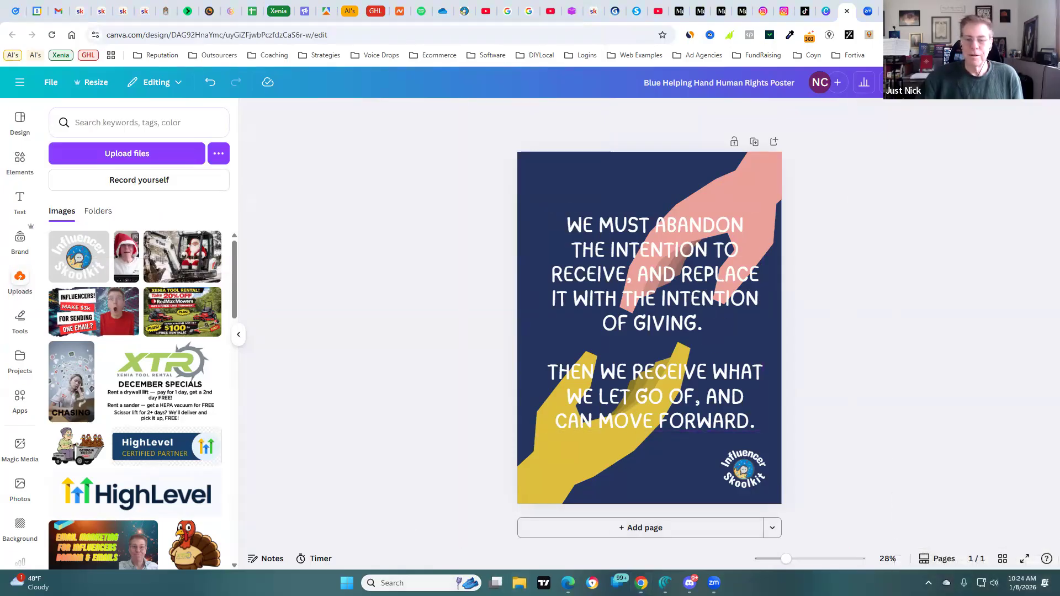
Step: Open the saved "abandon yadda" image from Downloads in File Explorer to check it, and close the viewer and folder window
key("super+e")
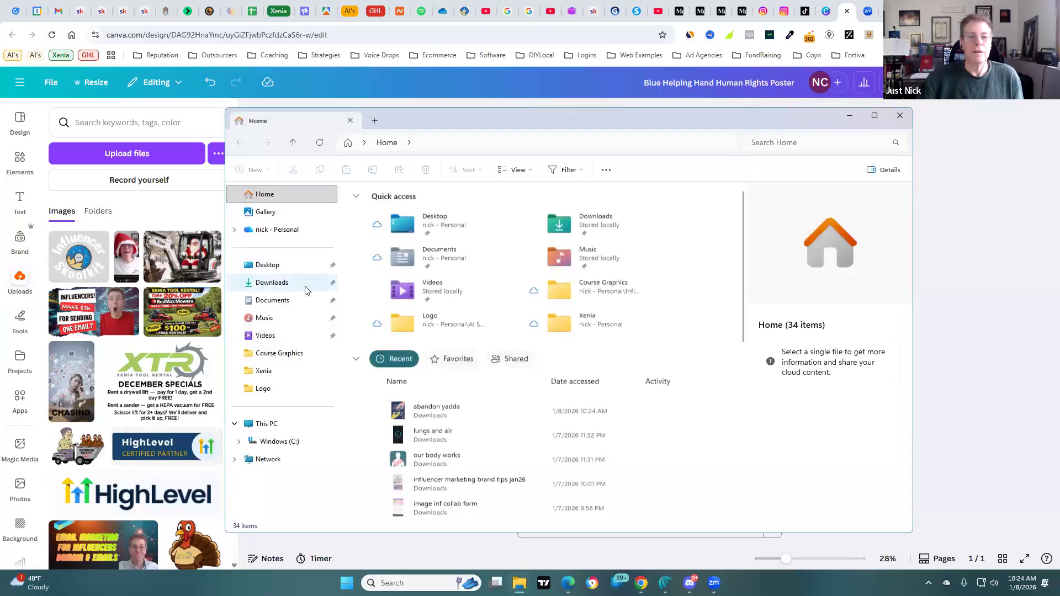
left_click(319, 284)
left_click(407, 218)
right_click(420, 230)
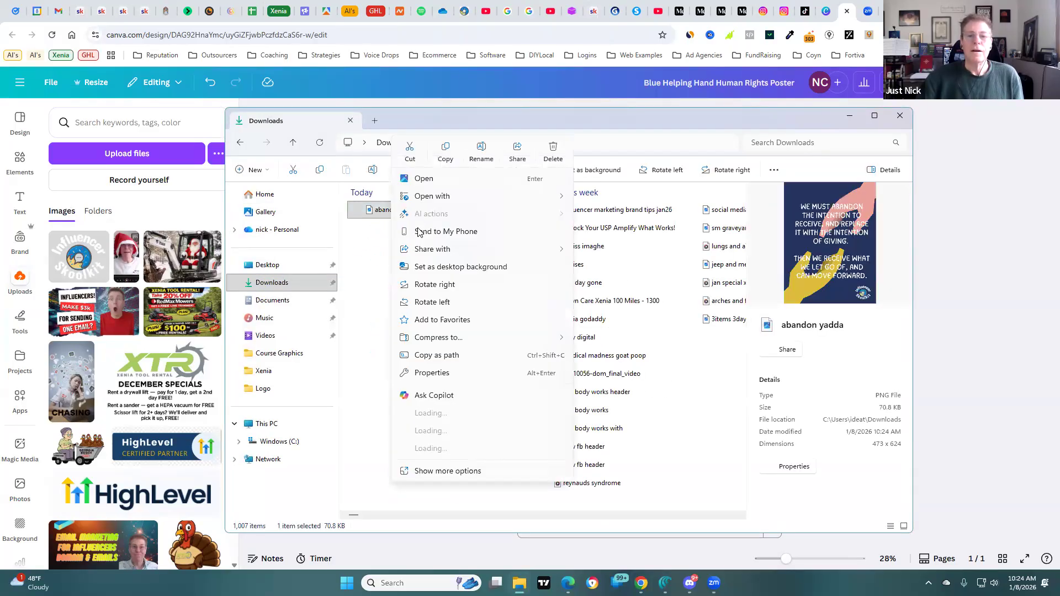
left_click(424, 179)
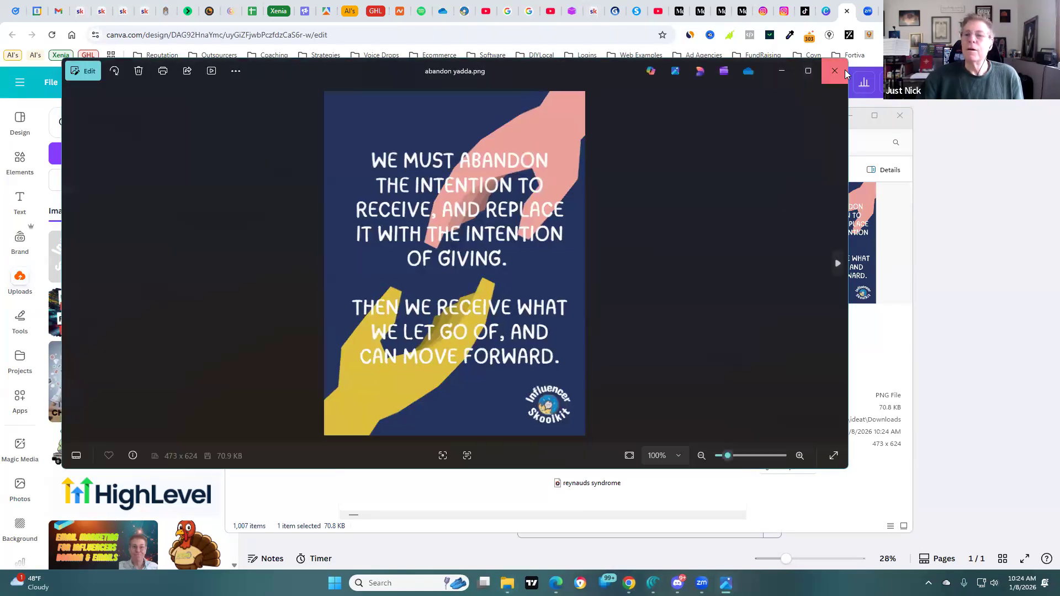
left_click(834, 71)
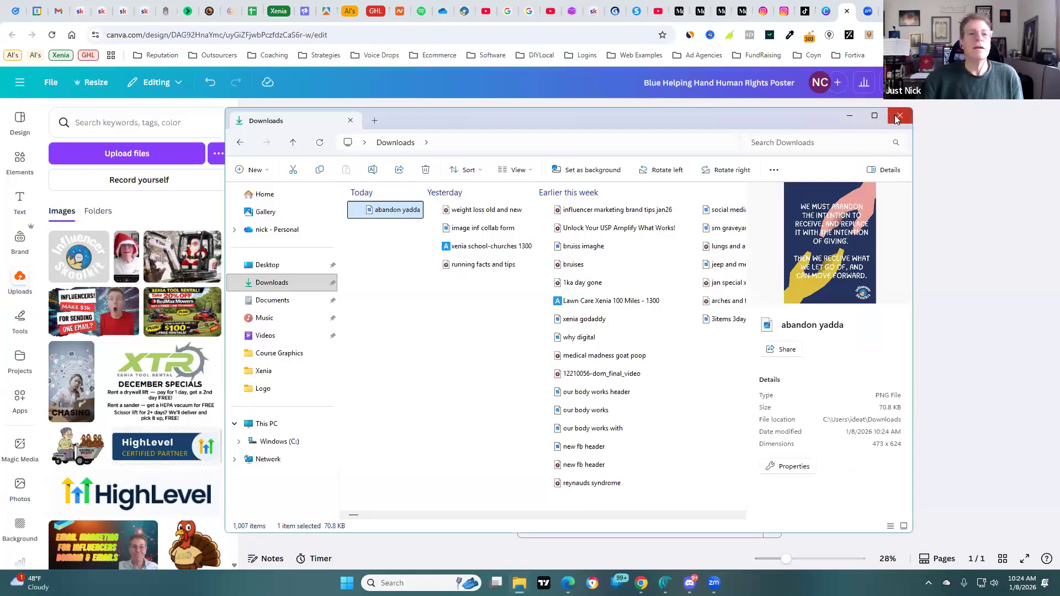
left_click(897, 118)
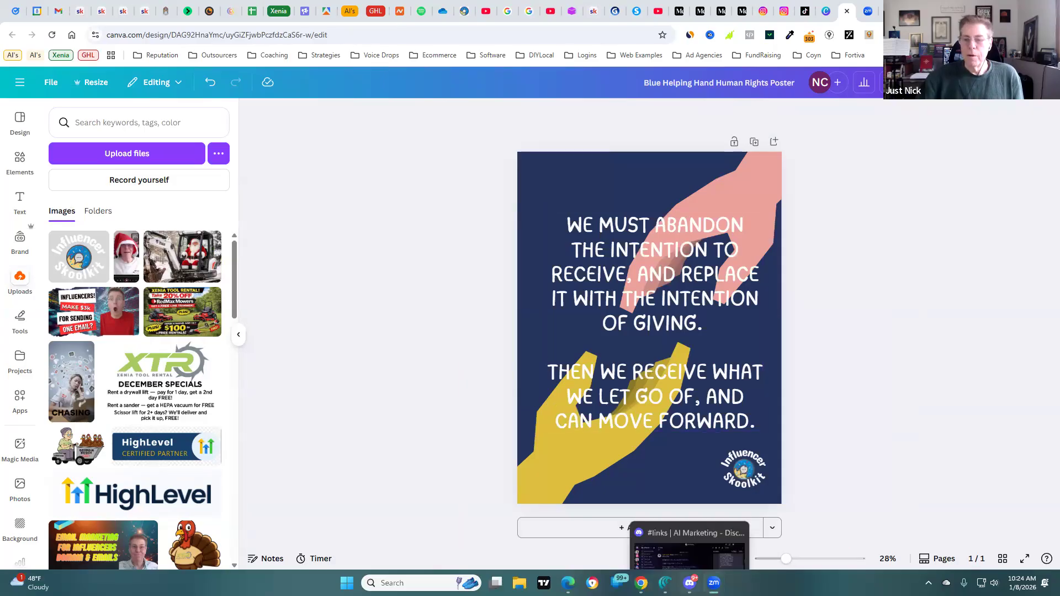
Step: Switch to Blotato, turn off the active source for the new post and start adding a new text source
left_click(665, 583)
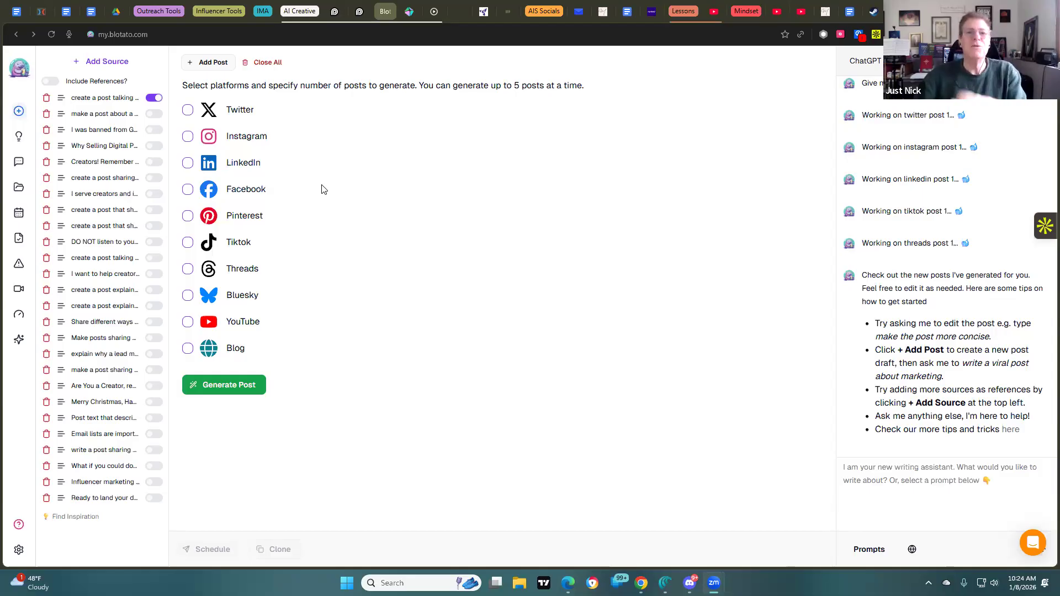
left_click(200, 64)
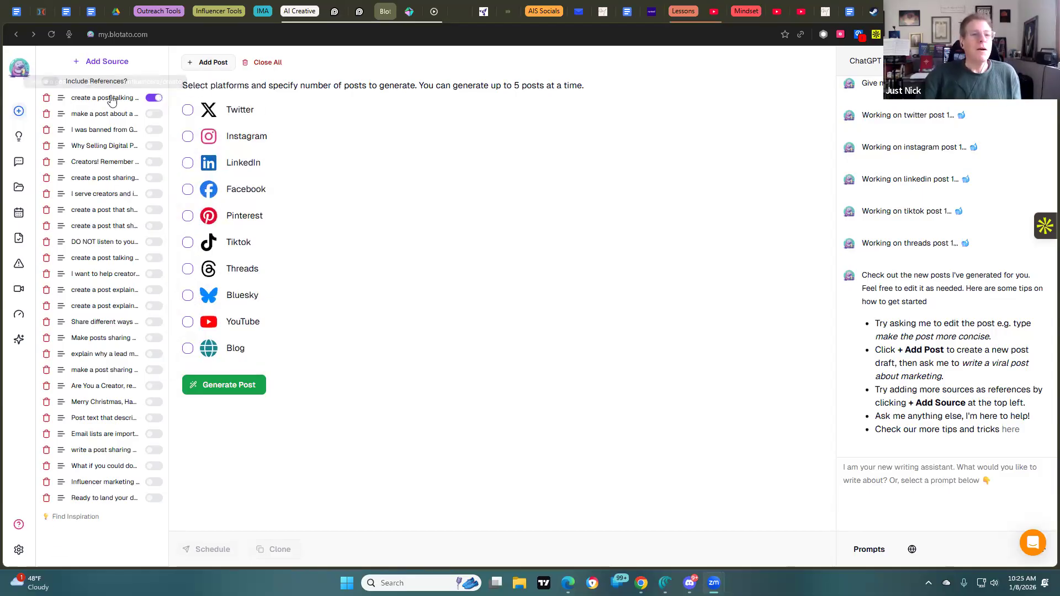
left_click(154, 97)
left_click(106, 61)
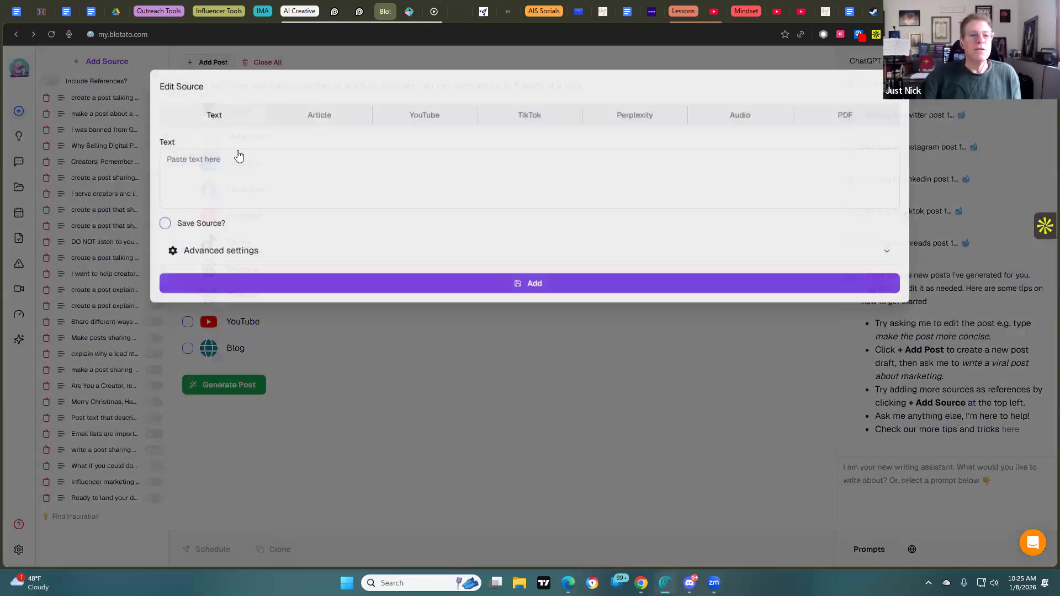
type("C:\\Users\\ideat\\Downloads\\abandon yadda.png")
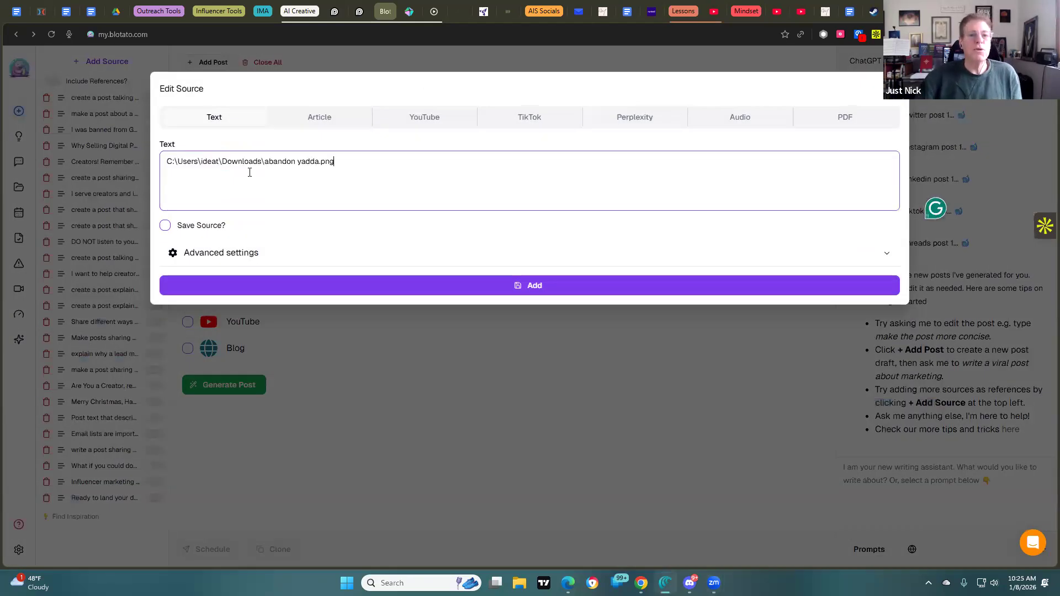
left_click_drag(344, 161, 165, 161)
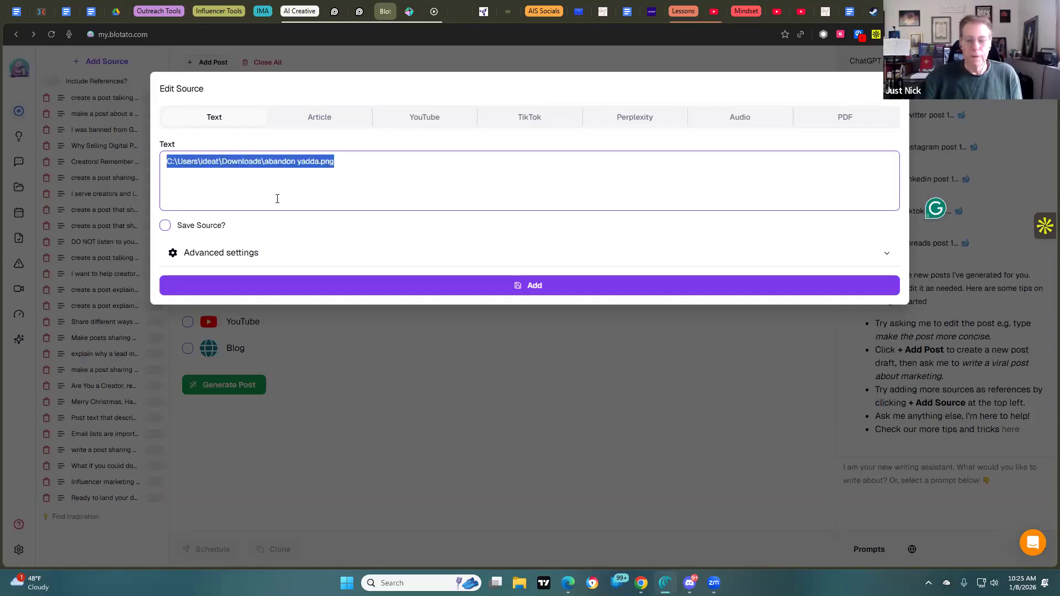
key("BackSpace")
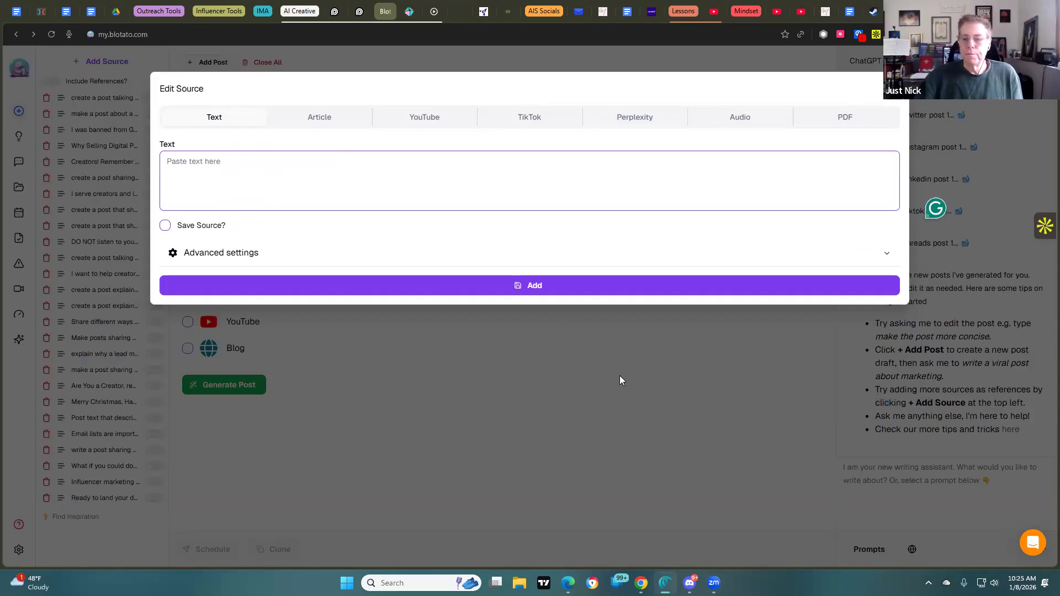
Step: Switch back to the Canva poster and copy its full quote text
mouse_move(641, 583)
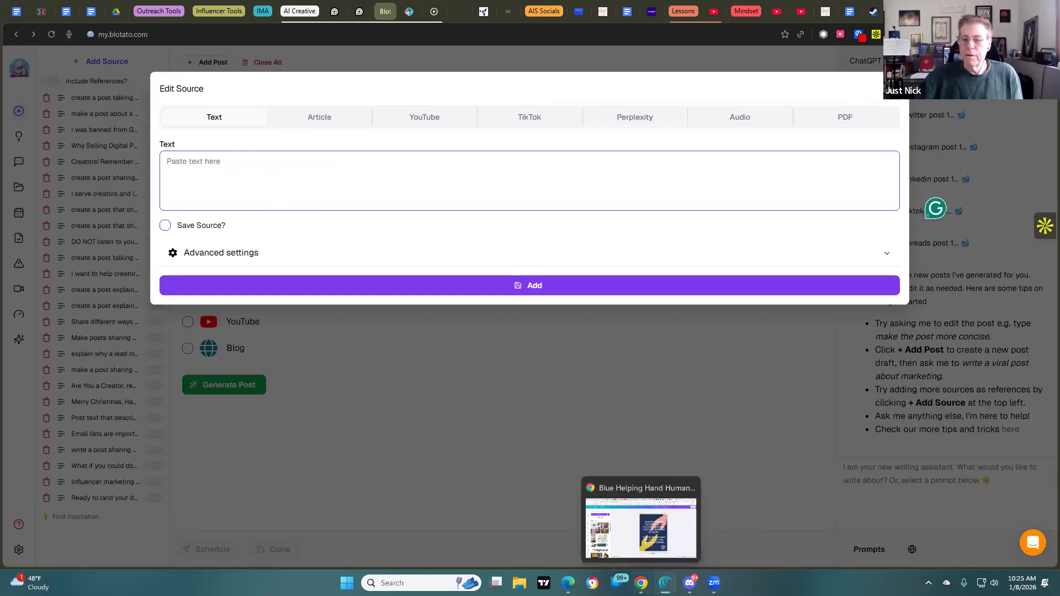
left_click(633, 506)
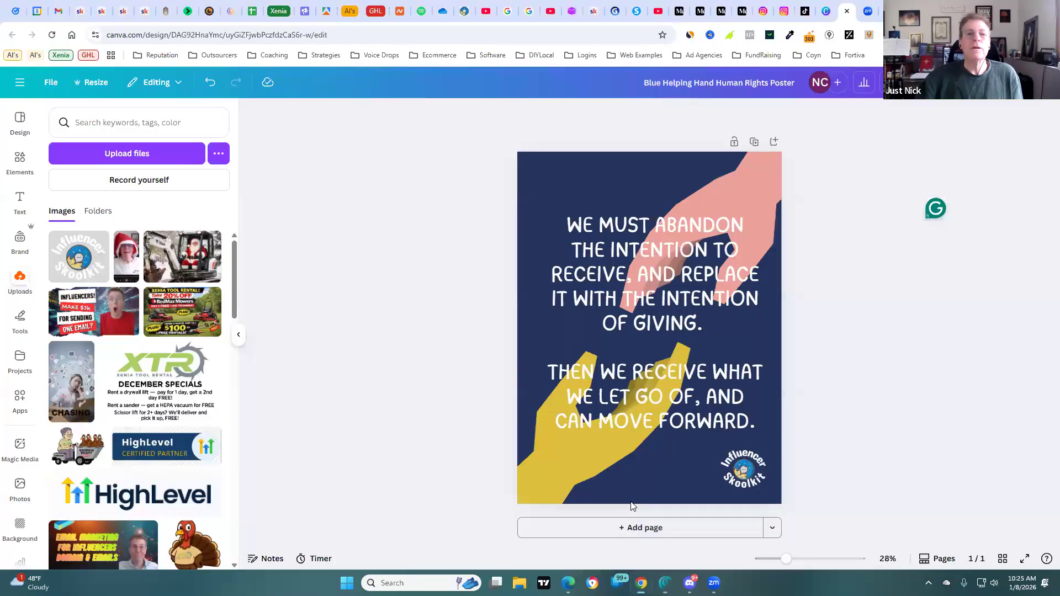
left_click(680, 374)
left_click_drag(754, 422, 571, 223)
right_click(701, 261)
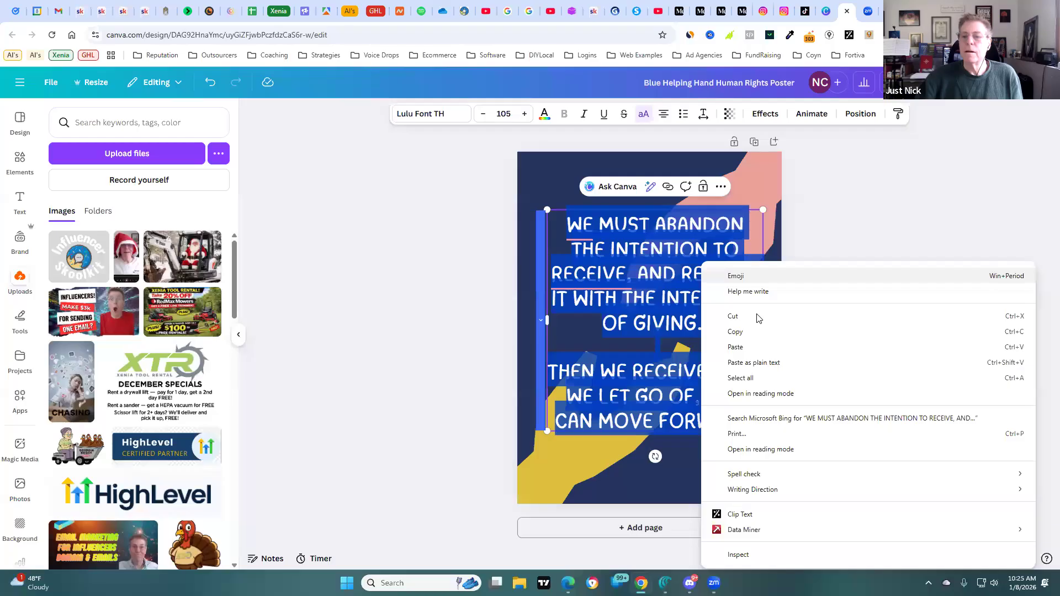
left_click(784, 332)
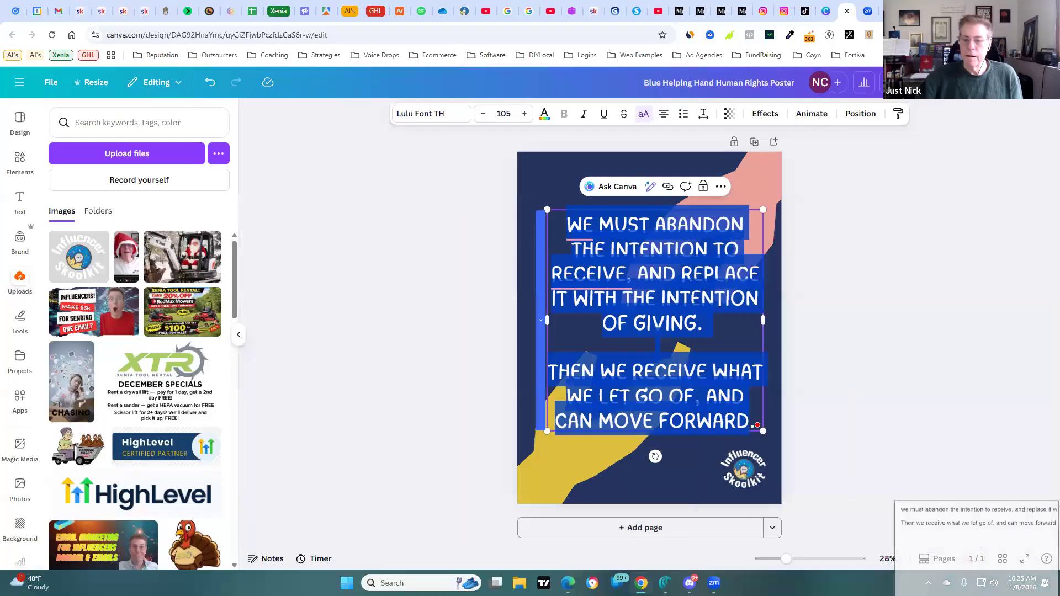
Step: Switch to Blotato and begin the new source's text with "Write a positive post enhacing the following saying"
left_click(665, 583)
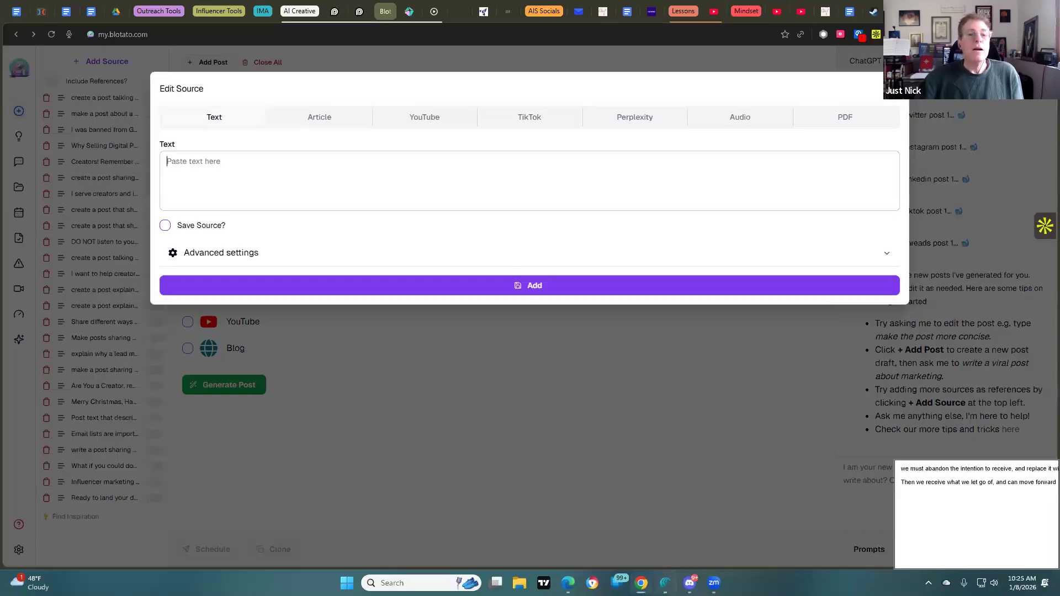
left_click(500, 204)
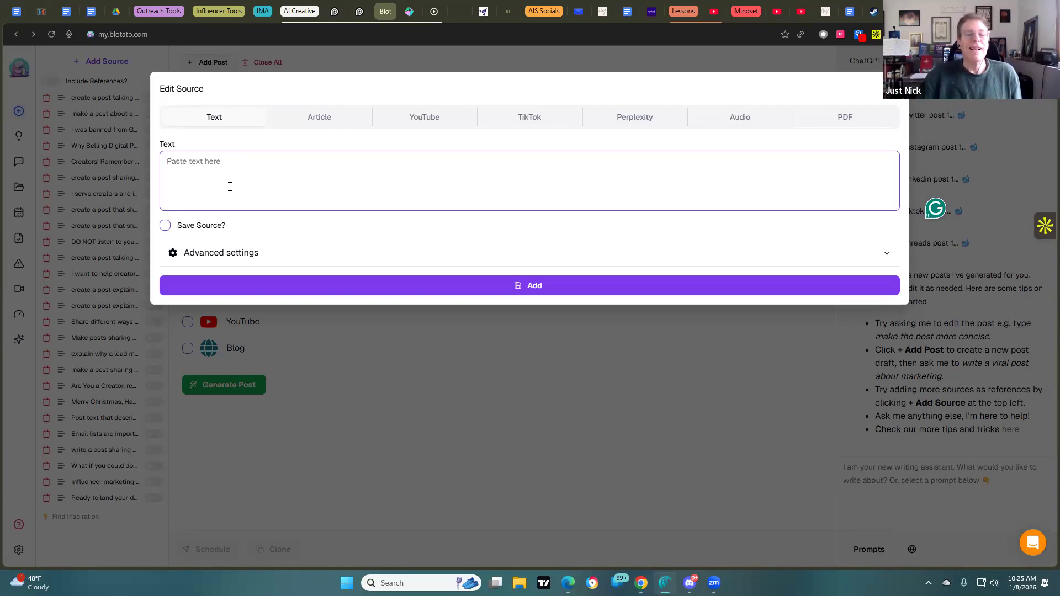
left_click(192, 117)
left_click(216, 195)
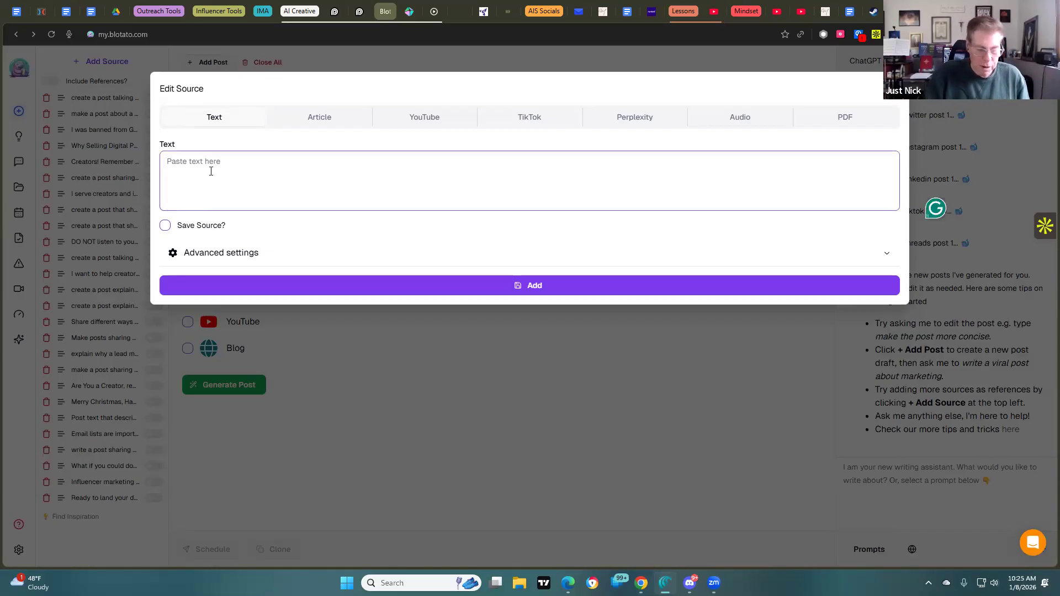
type("Writ")
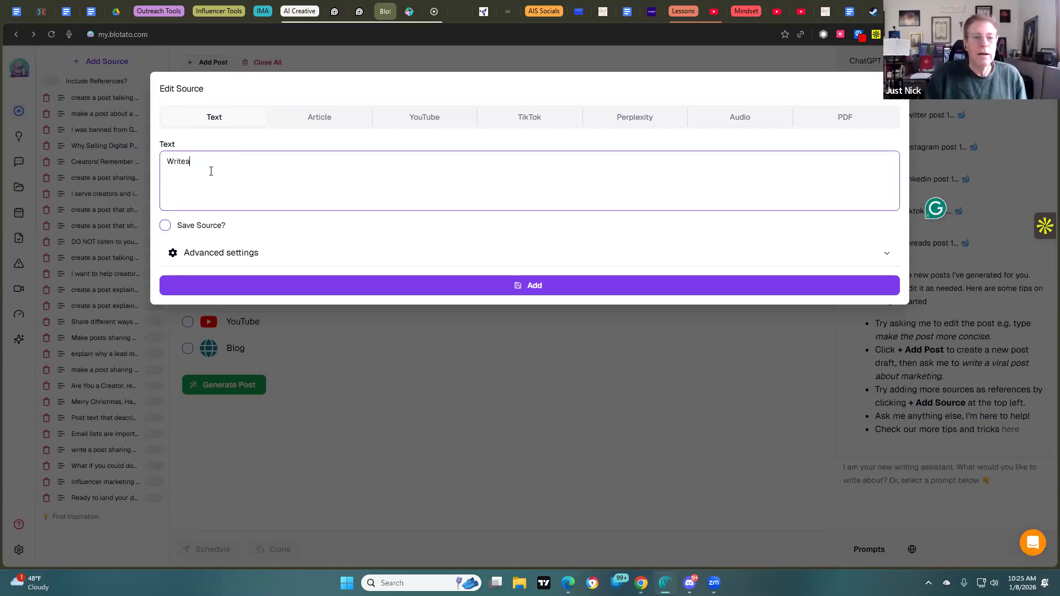
type("e a pos")
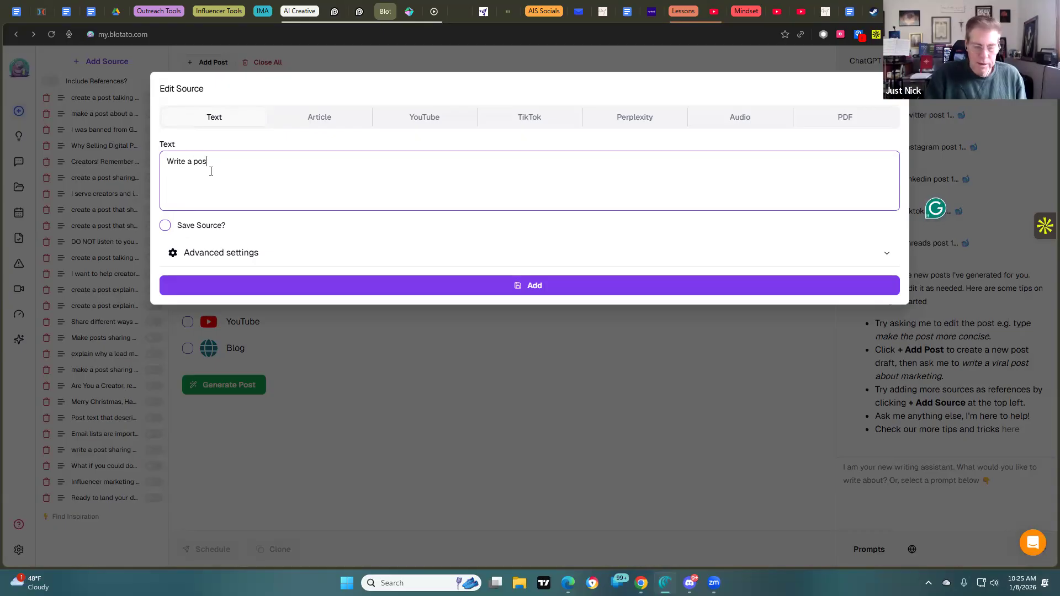
type("itive pos")
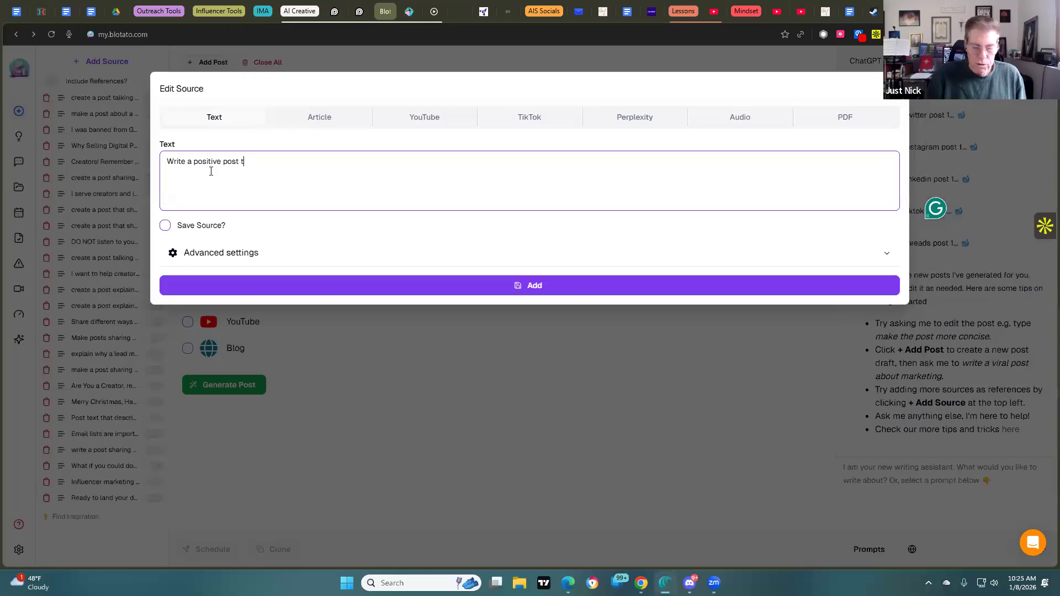
type("t t")
key("BackSpace")
type("enhacing the foll")
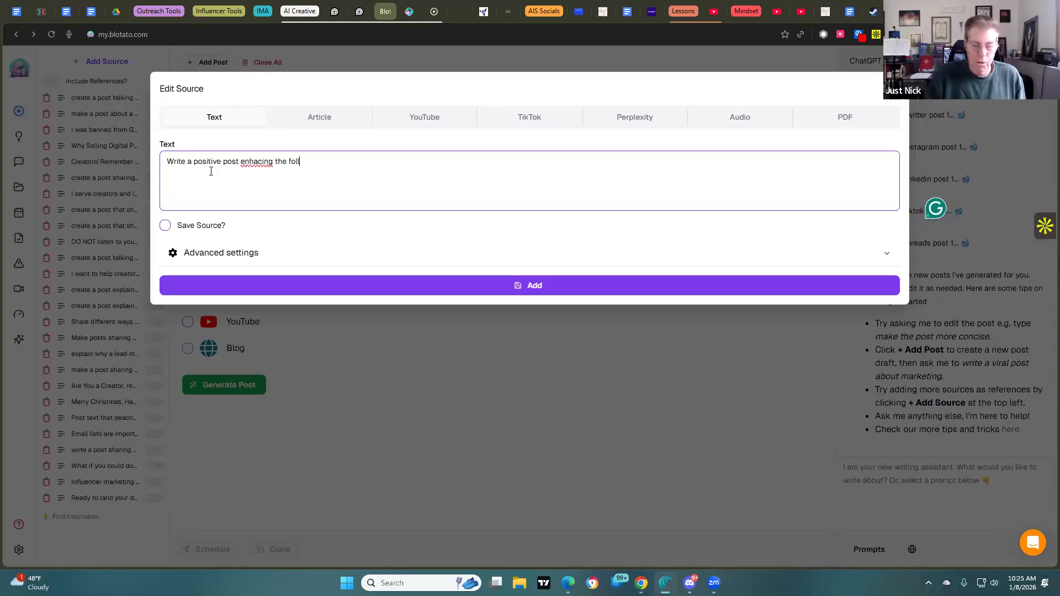
type("owing")
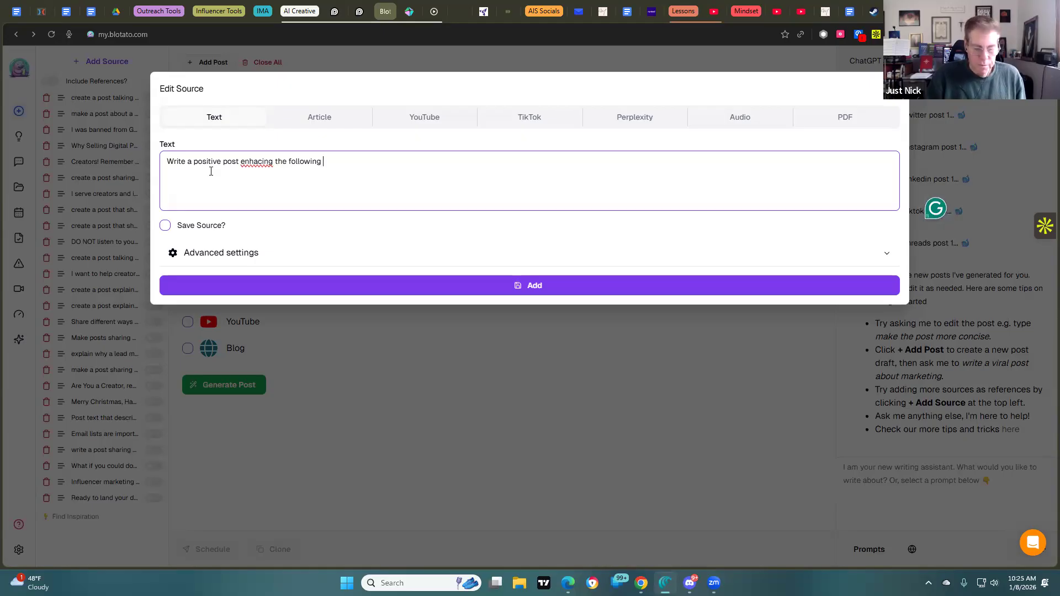
type(" saying")
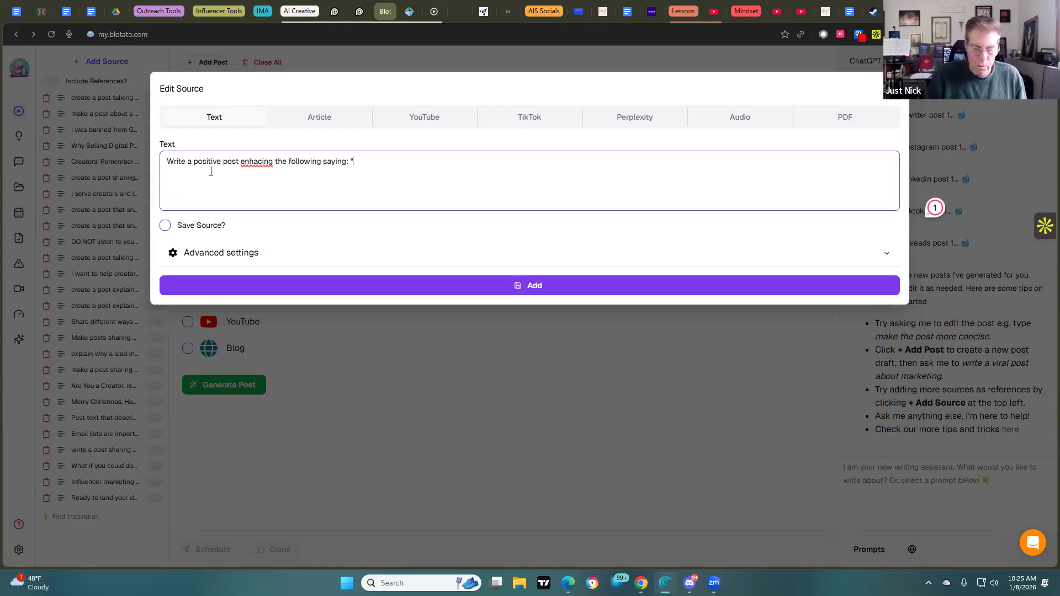
Step: Add a colon and the copied quote in quotation marks, set off by a blank line and joined into one paragraph
type(": \"")
key("ctrl+v")
type("\"")
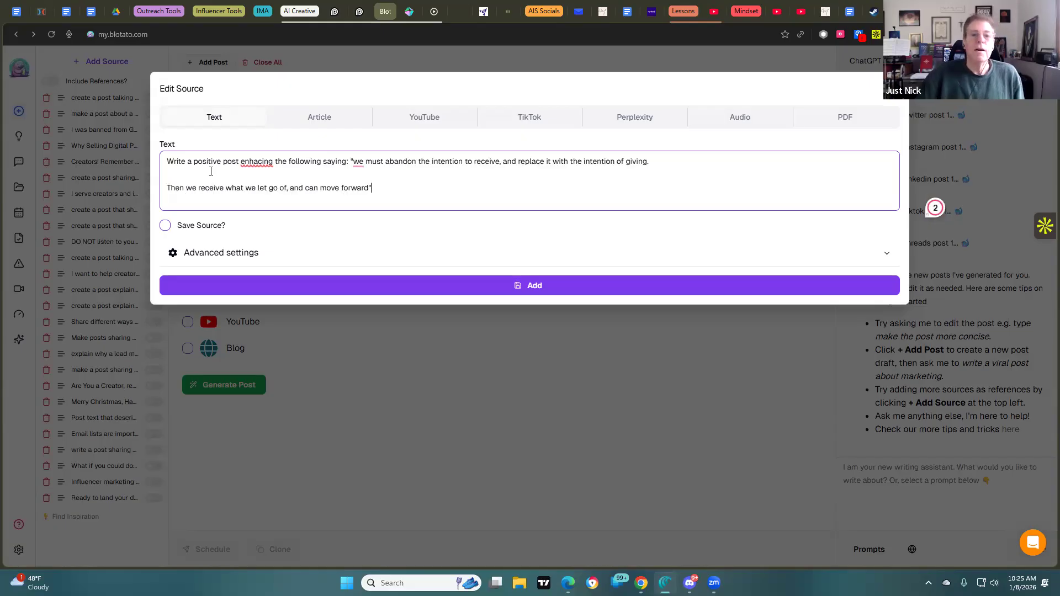
right_click(354, 163)
key("Escape")
key("Return")
key("Return")
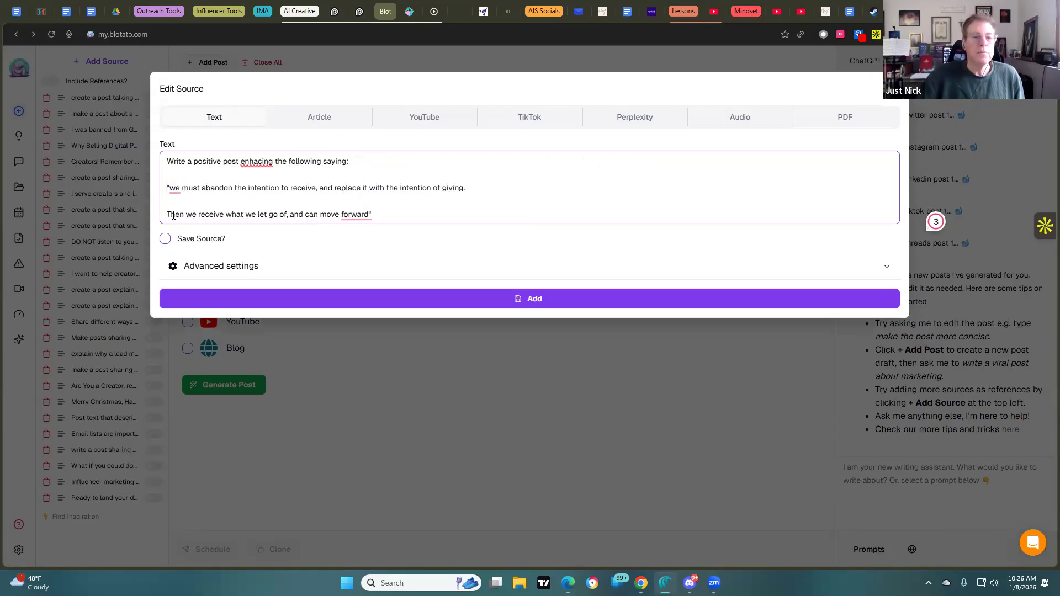
key("BackSpace")
key("BackSpace")
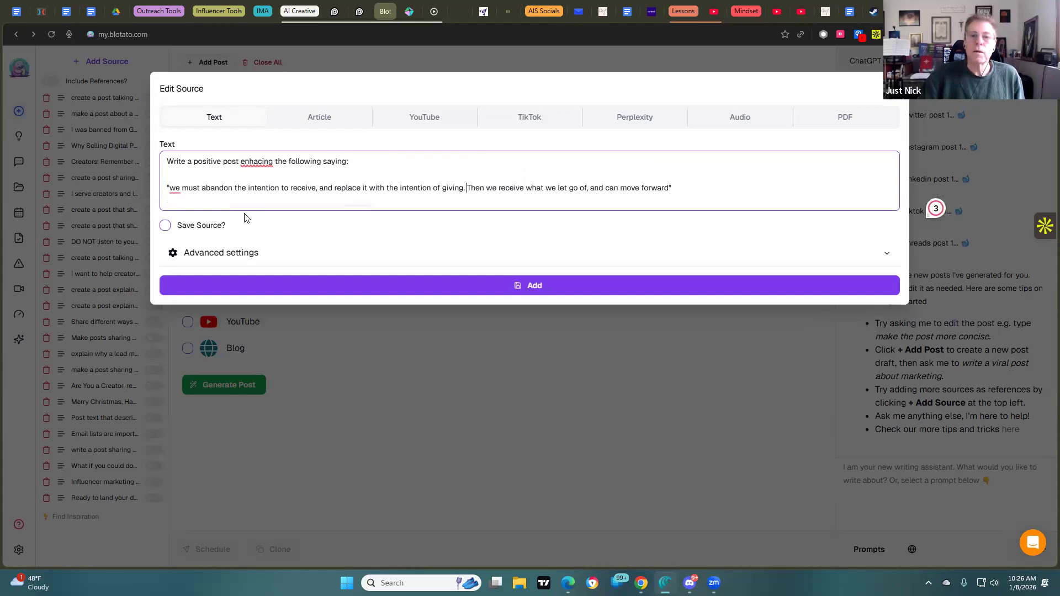
Step: Clean up the source text by capitalizing "We", correcting the spelling to "enhancing" and removing the extra space before "Then"
mouse_move(172, 188)
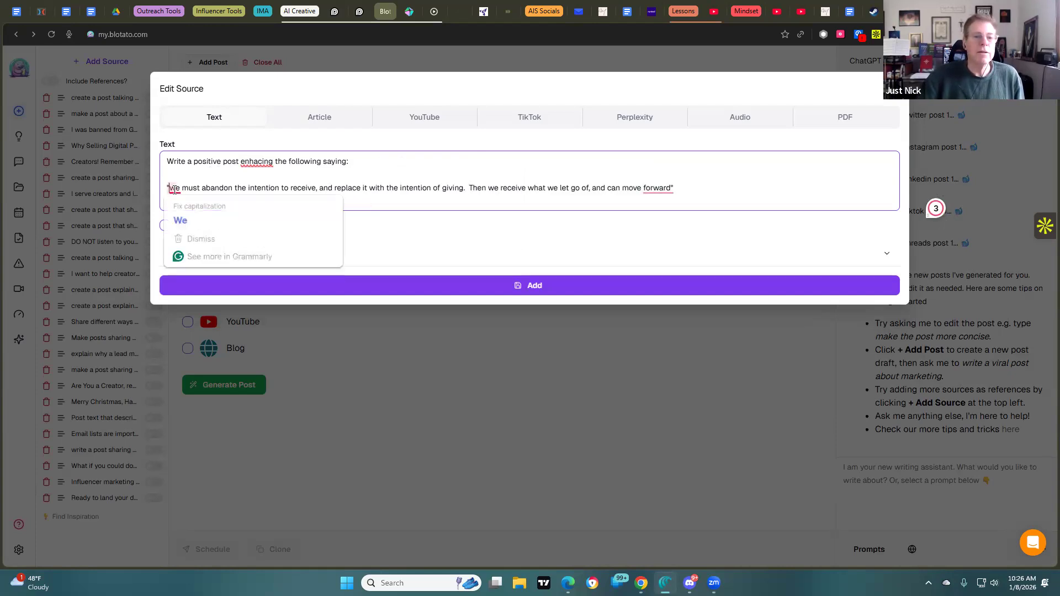
left_click(209, 217)
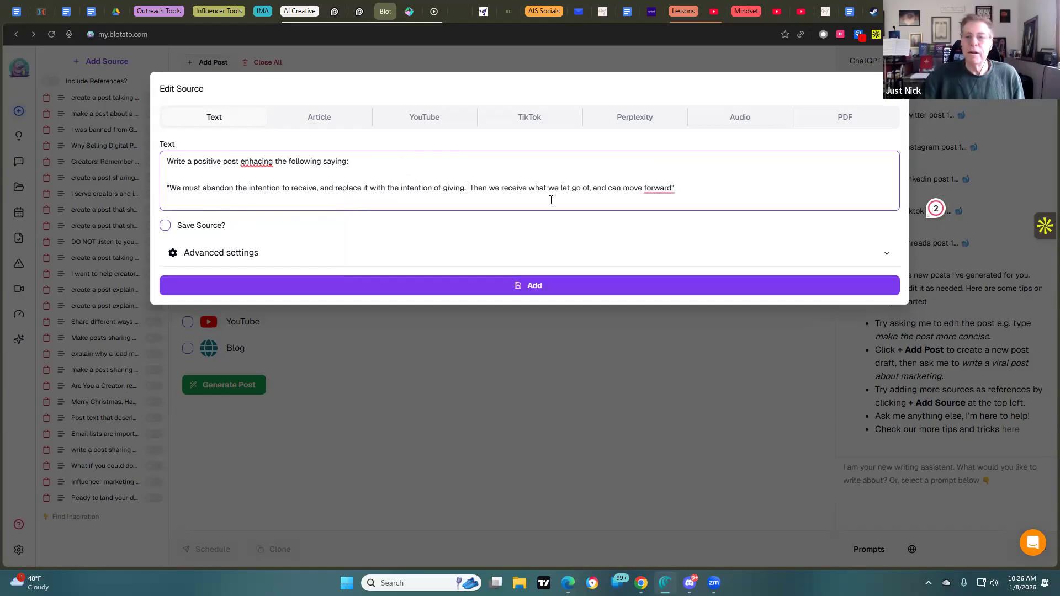
key("BackSpace")
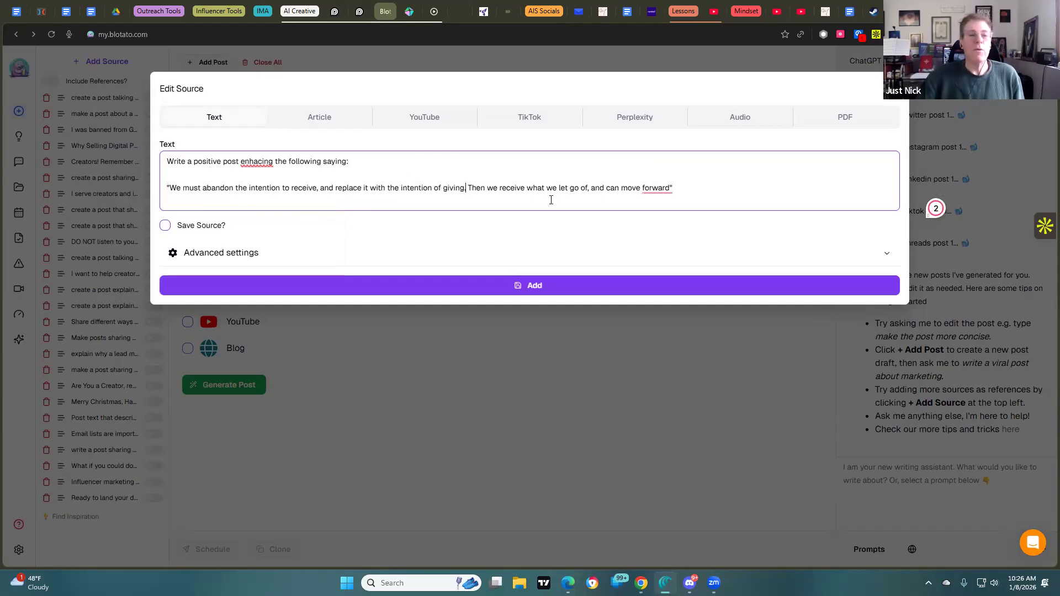
mouse_move(250, 160)
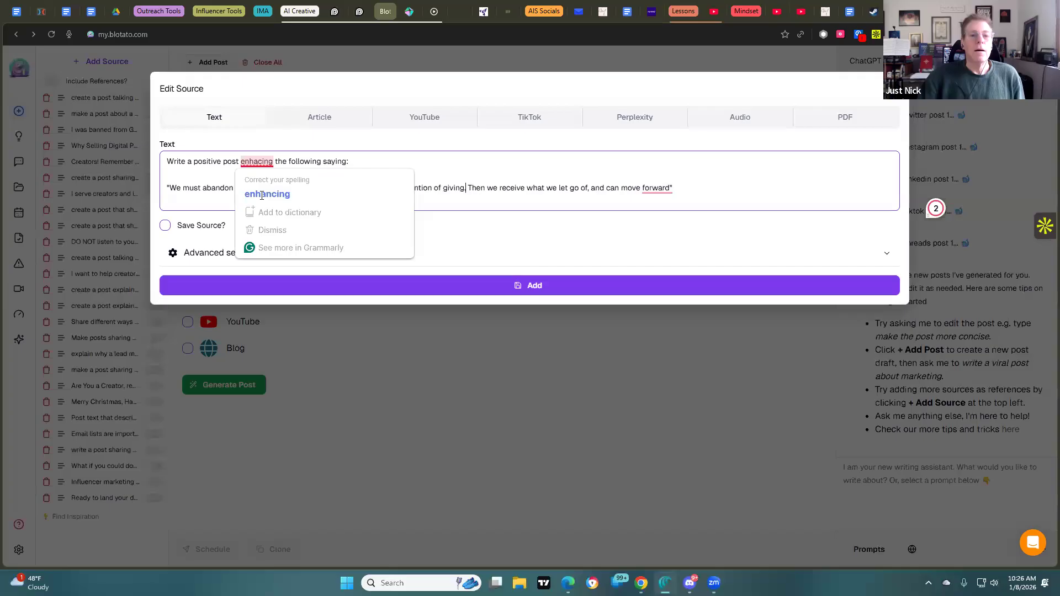
left_click(267, 193)
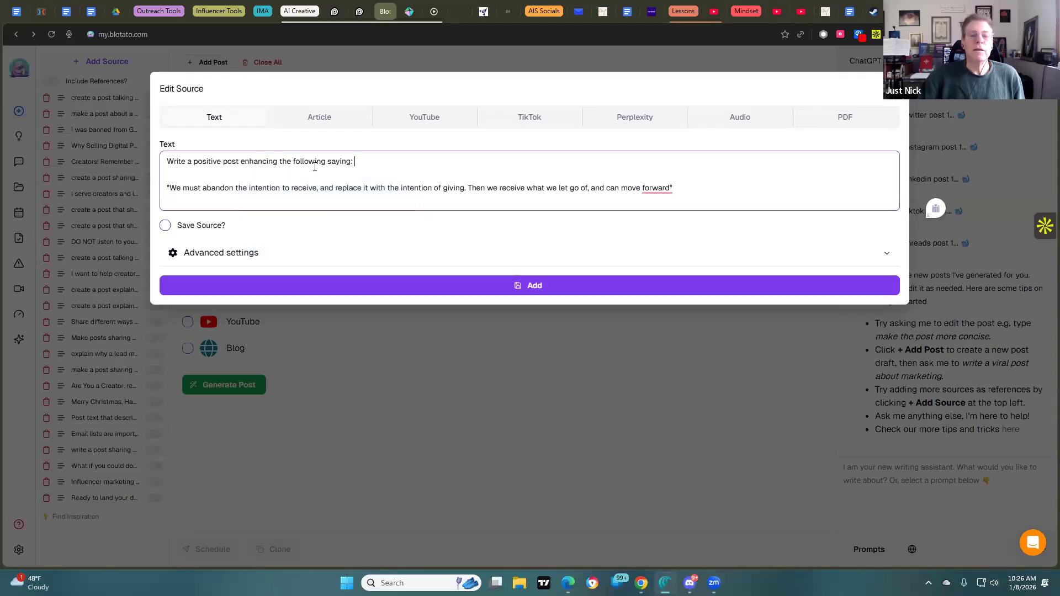
Step: Insert "and maybe describing" after "enhancing" in the instruction line, with the spelling corrected
type("and may")
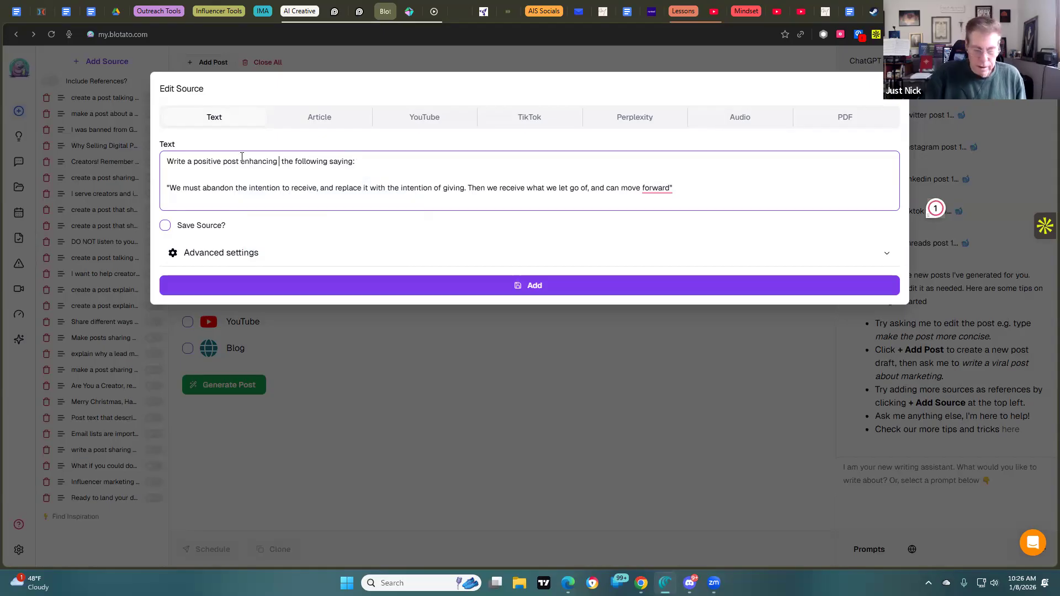
type("be deascribing the followi")
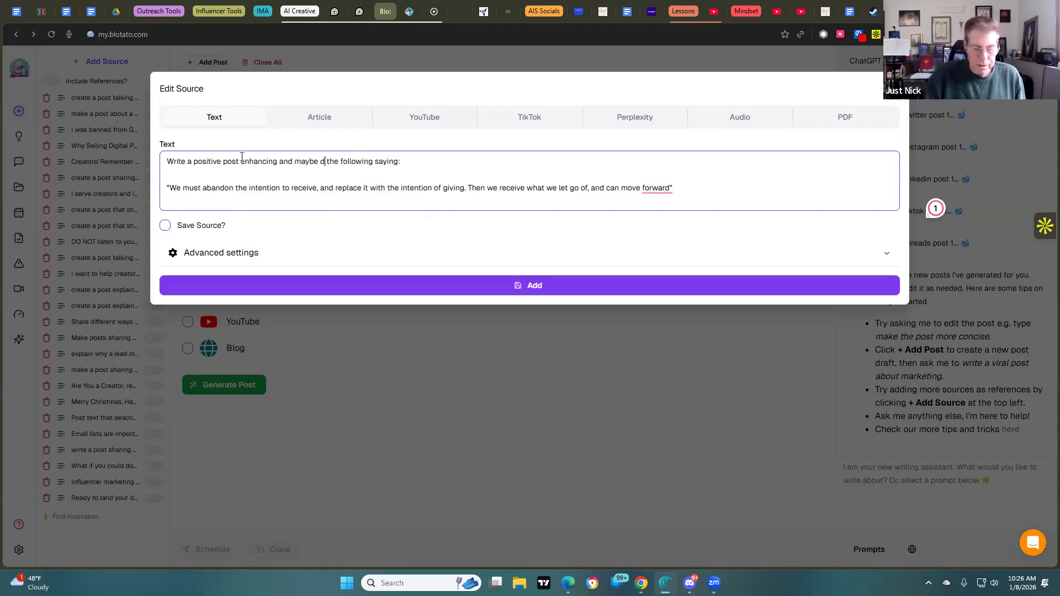
type("ng")
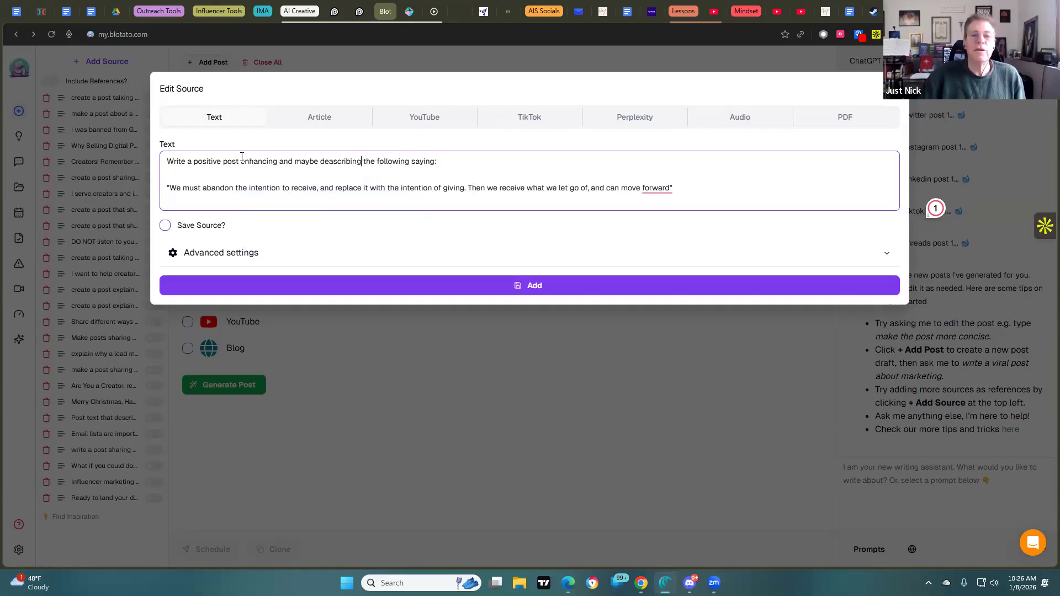
right_click(336, 161)
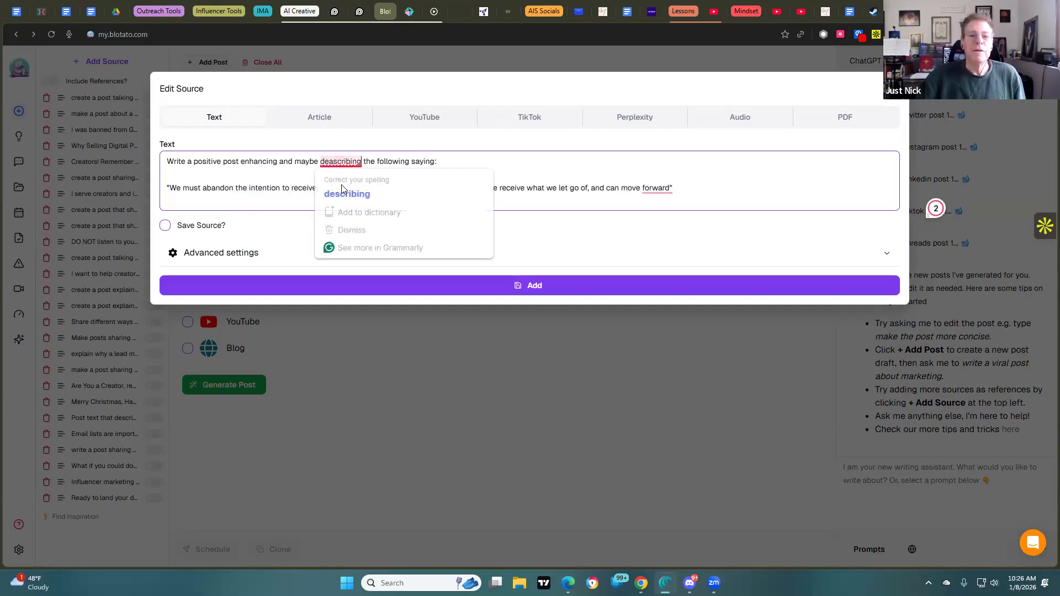
left_click(345, 191)
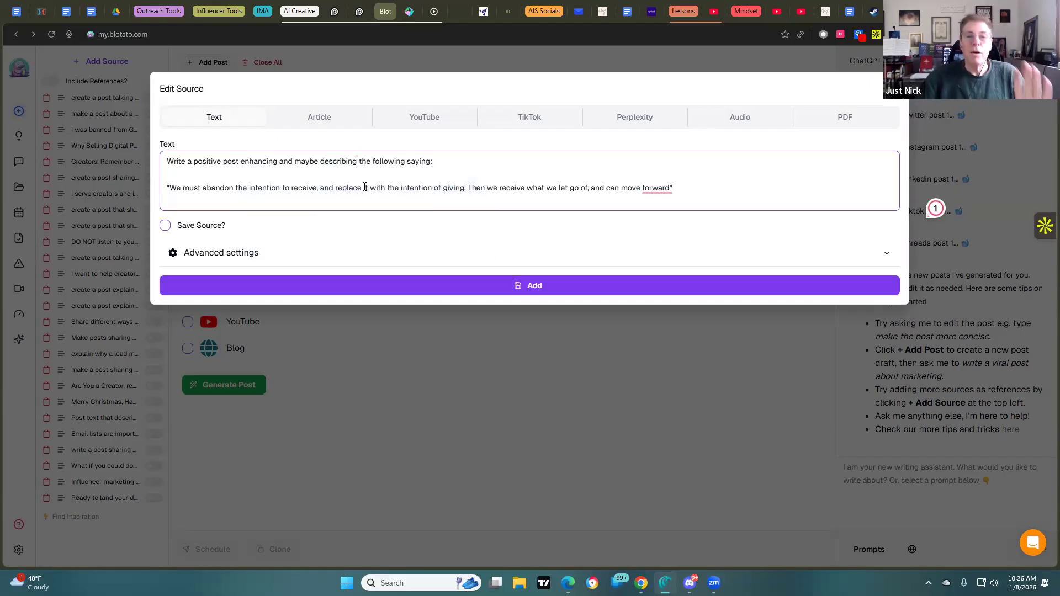
Step: Copy the whole source text, including the instruction line and the quote
left_click_drag(295, 162, 188, 164)
right_click(188, 164)
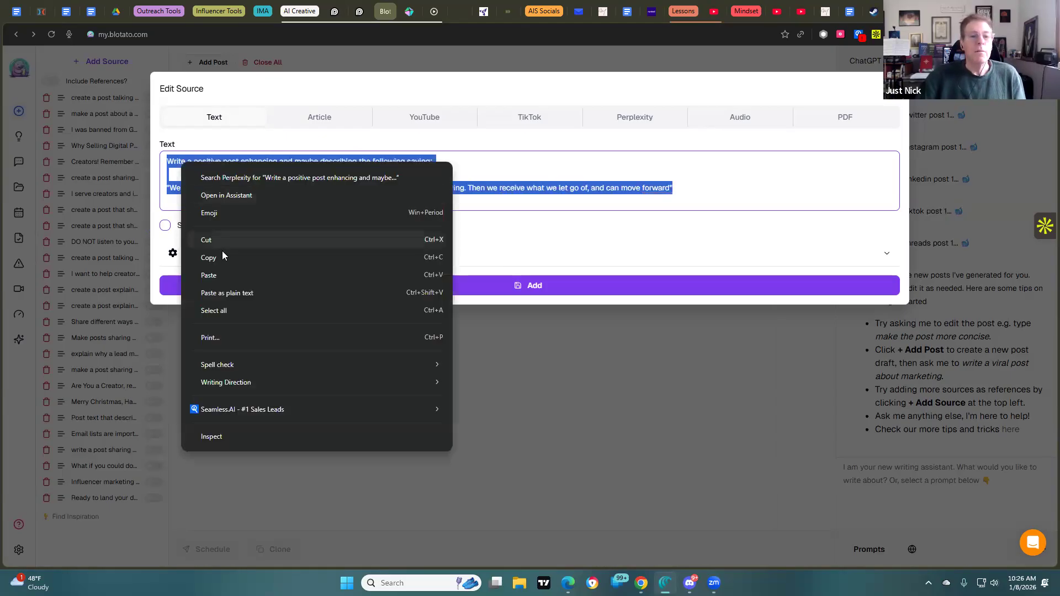
left_click(222, 253)
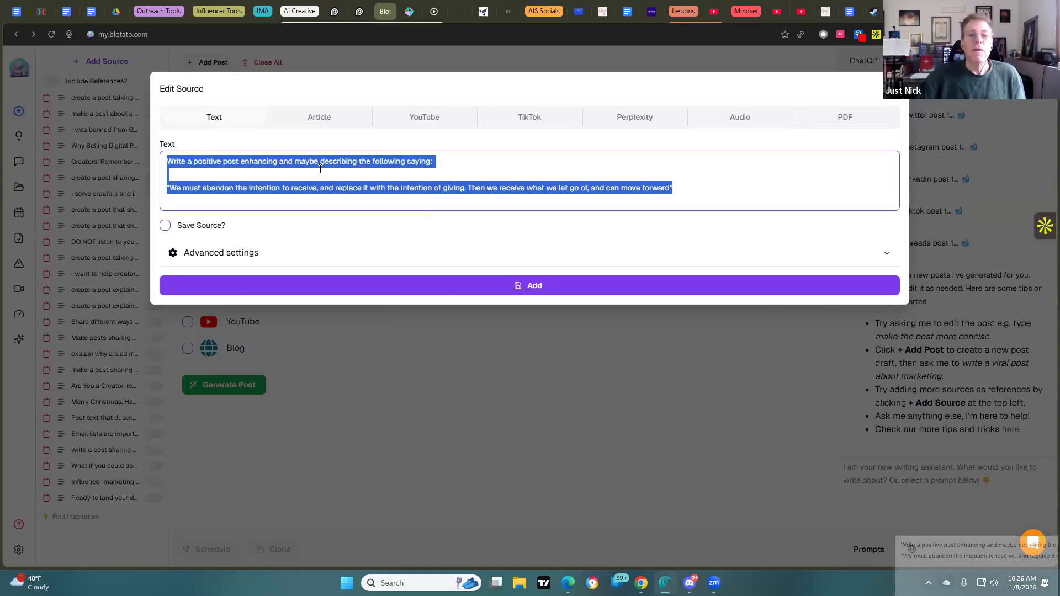
Step: Examine the Article and YouTube source types, and return to the Text source
left_click(328, 118)
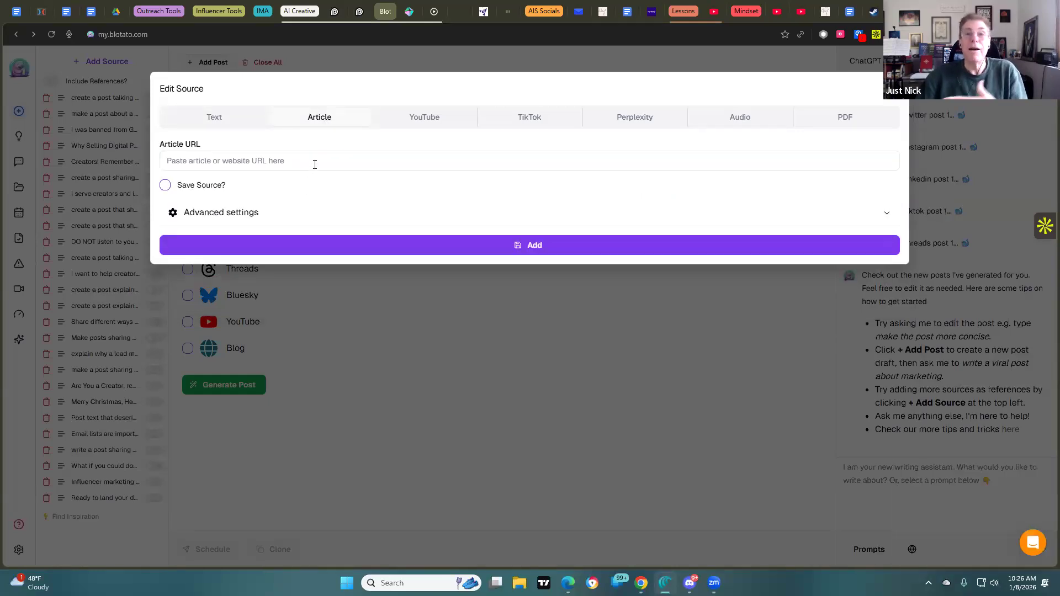
left_click(411, 118)
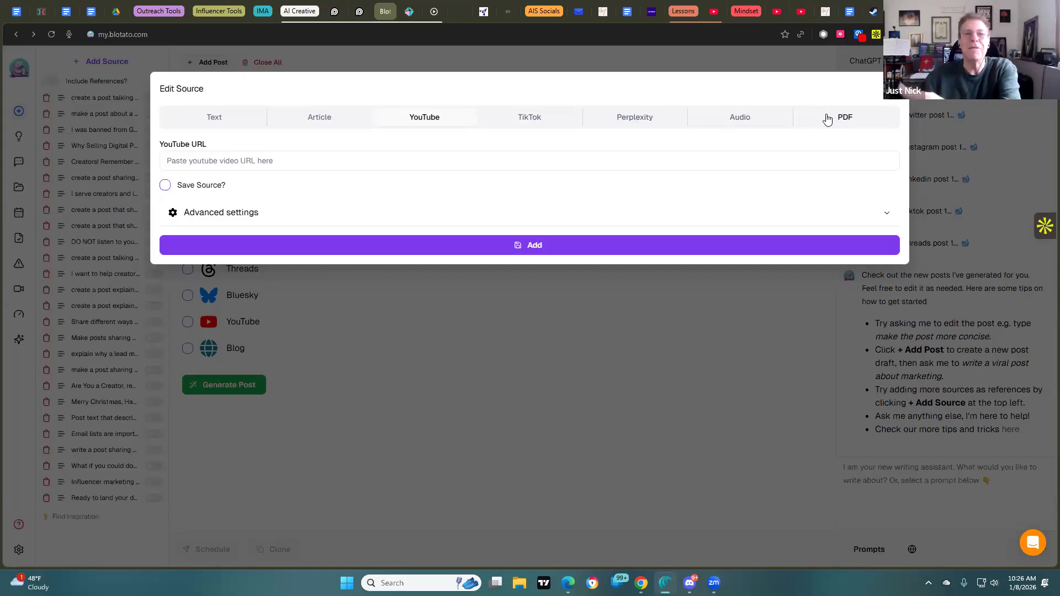
left_click(231, 125)
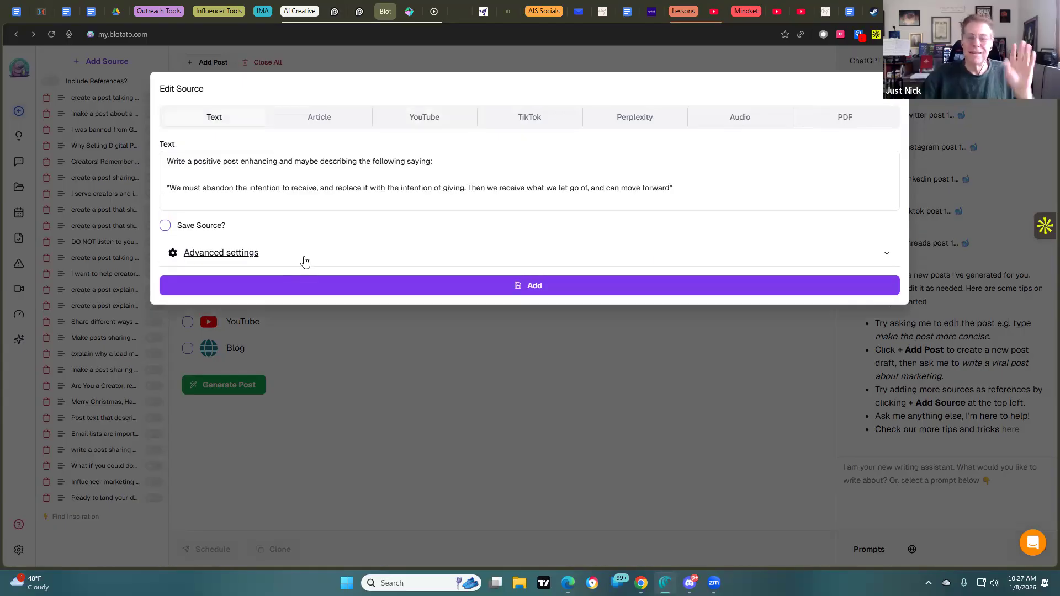
Step: Add the finished text source and select Twitter as a platform for post generation
left_click(523, 286)
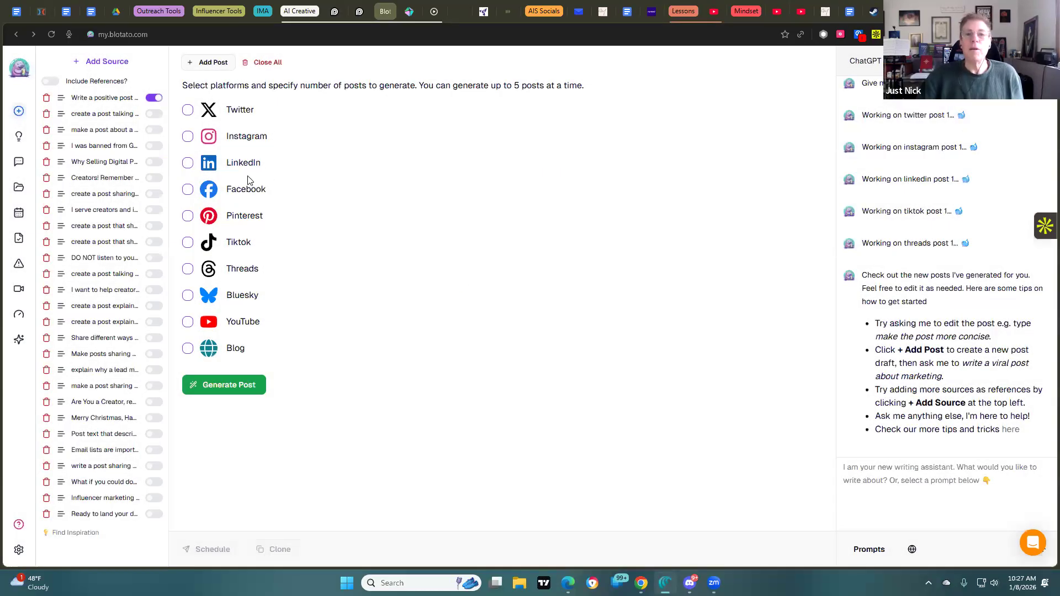
left_click(188, 113)
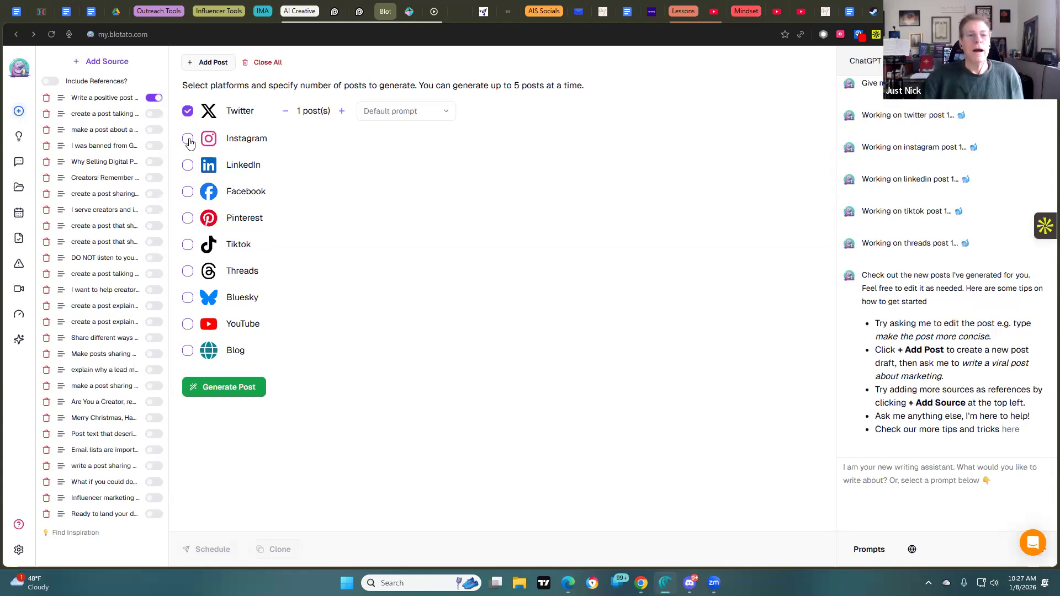
Step: Append a separate closing line "This sayiong will be in the attached image." to the active text source and save it
left_click(113, 97)
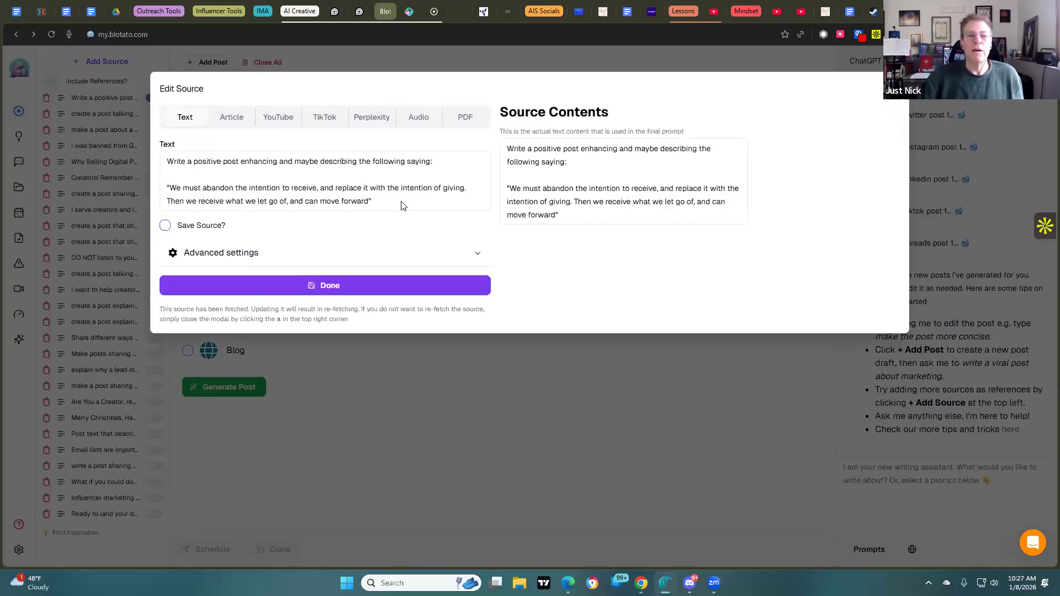
left_click(401, 204)
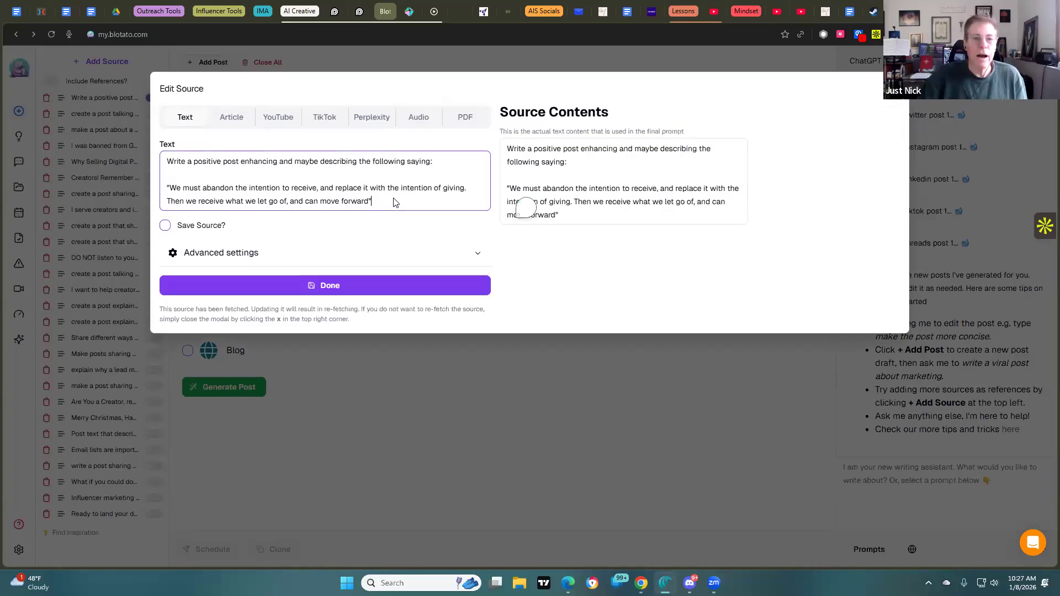
key("Return")
key("Return")
type("This say")
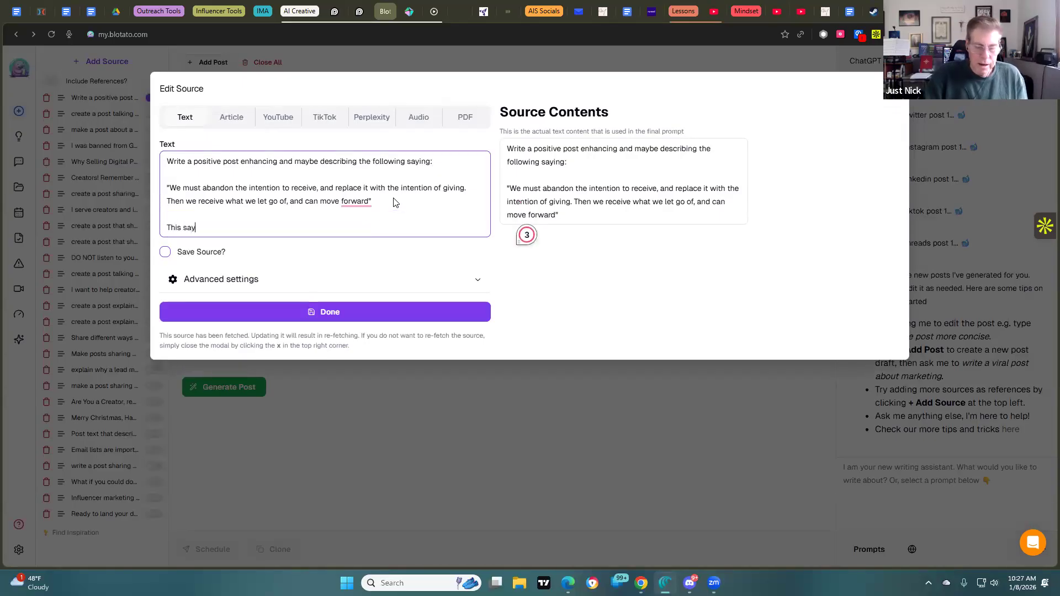
type("iong will ")
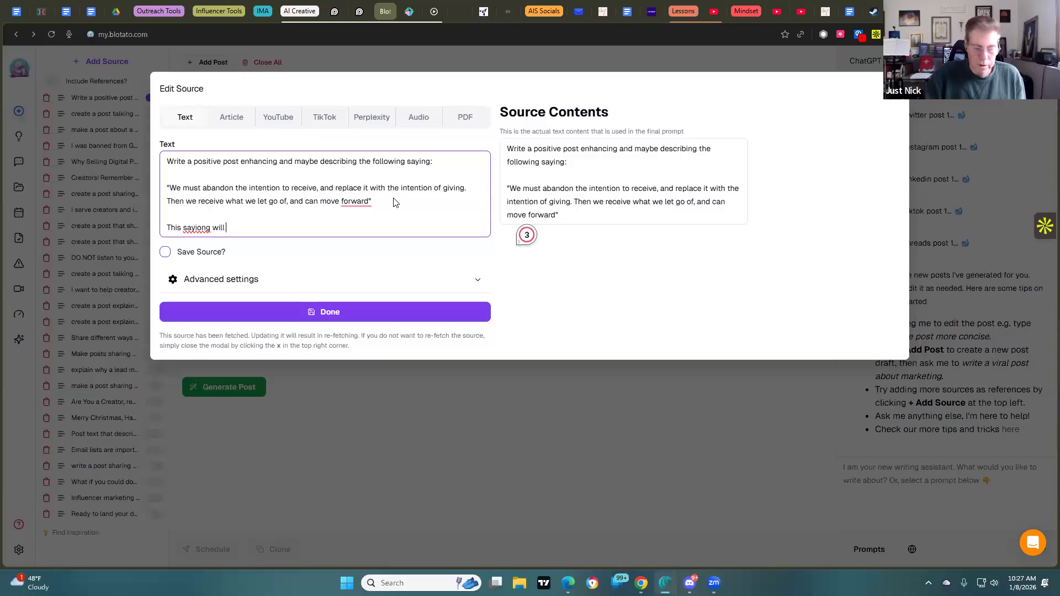
type("be in the attac")
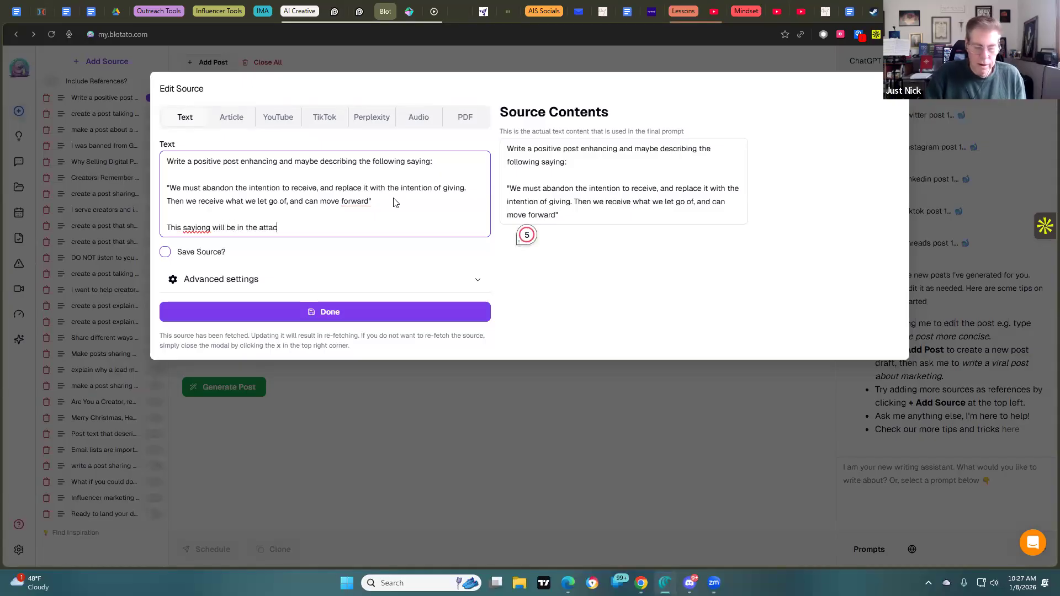
type("hed ima")
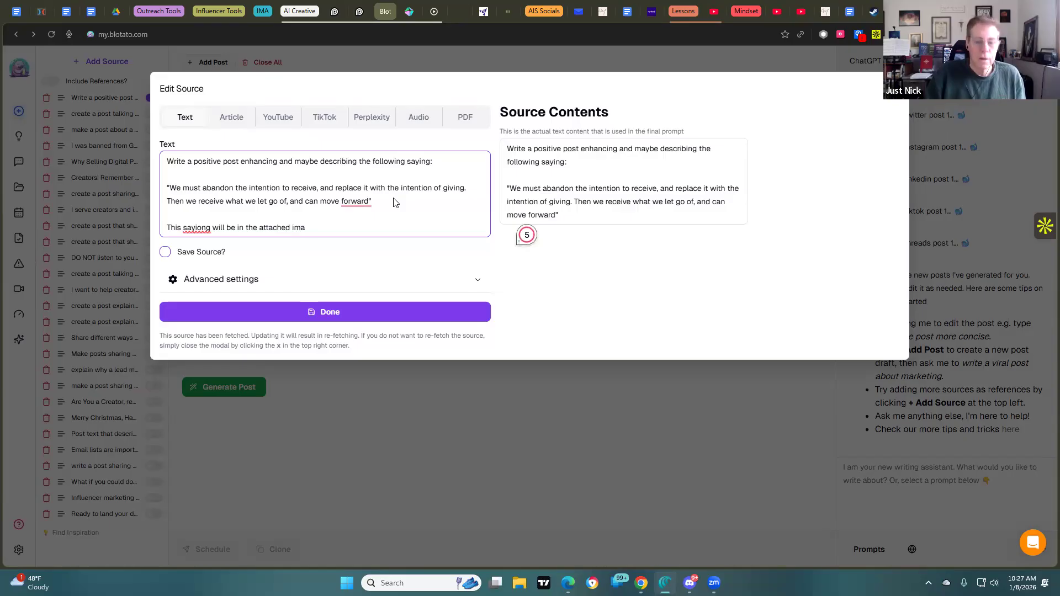
type("ge.")
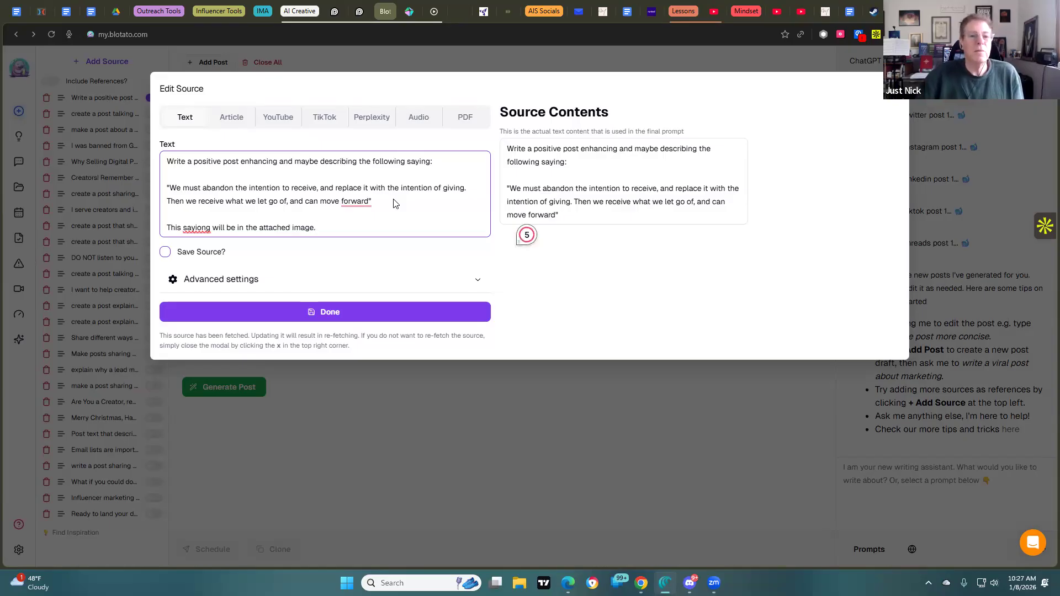
left_click(323, 314)
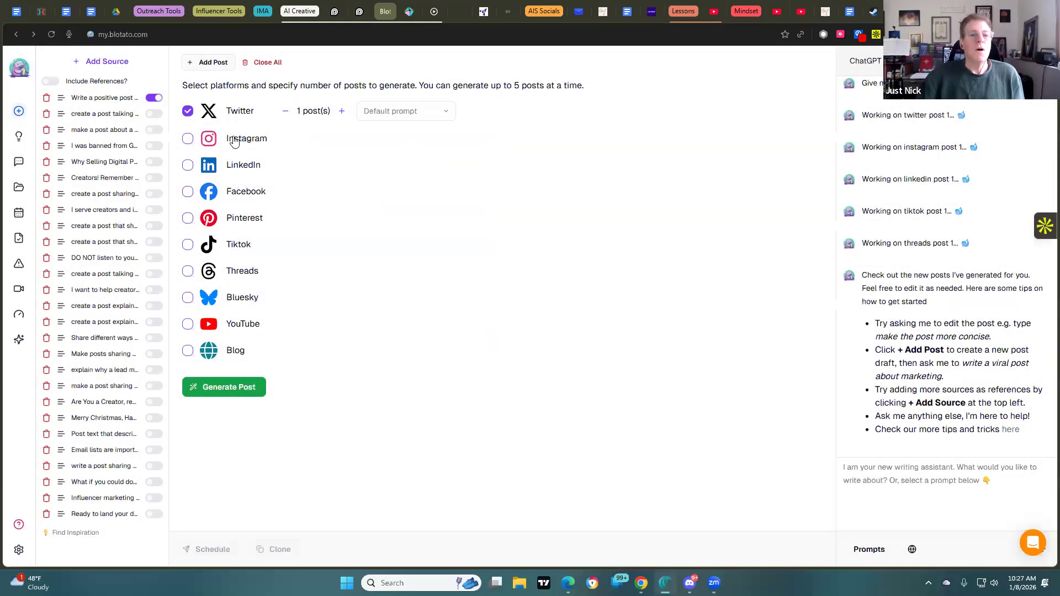
Step: Add Instagram, LinkedIn, Tiktok and Threads to the selected platforms, leaving Facebook out, and generate one post for each
left_click(188, 139)
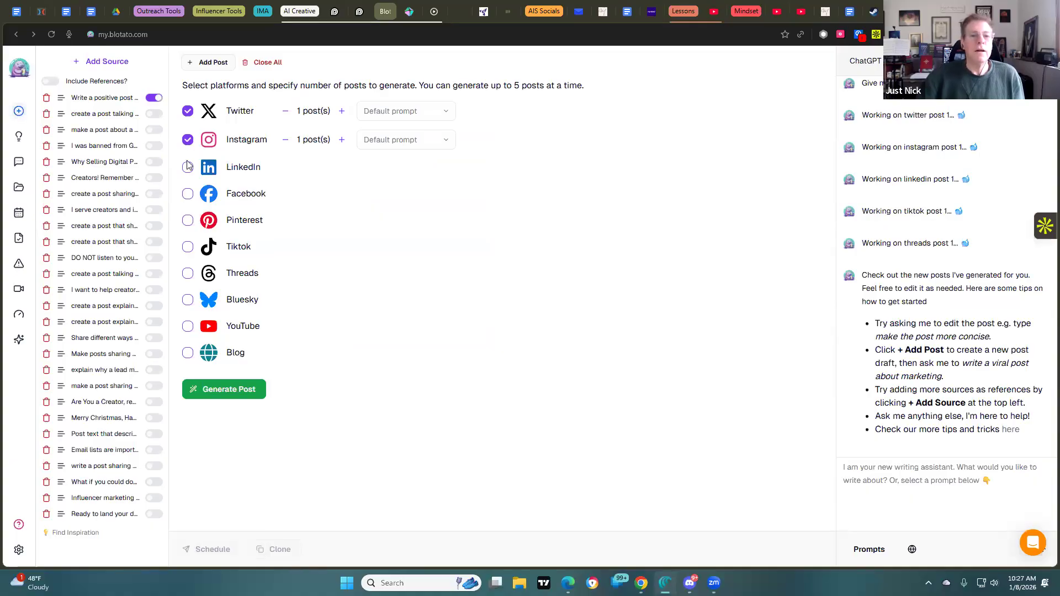
left_click(188, 169)
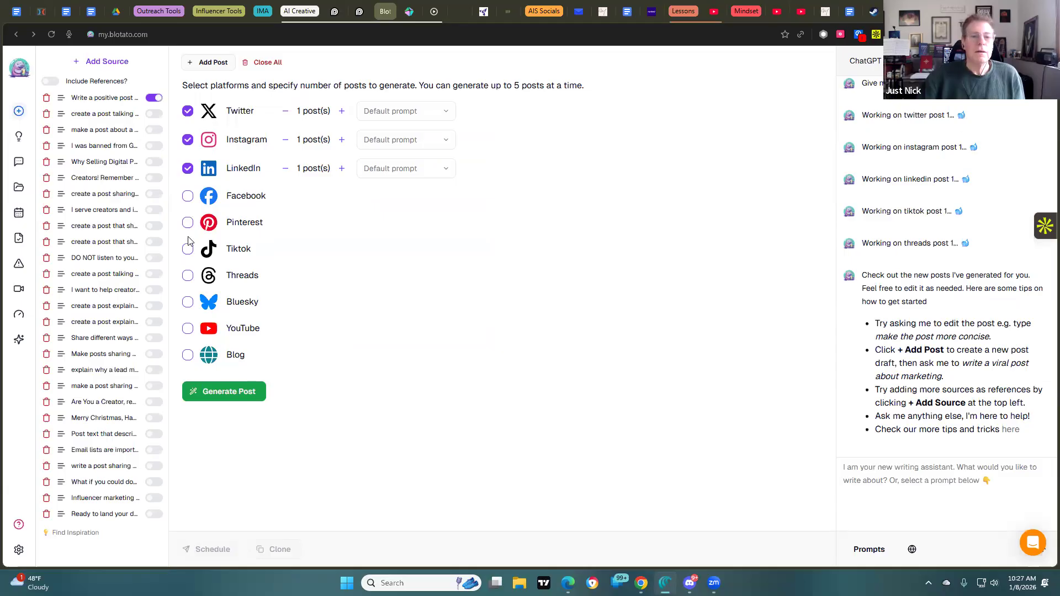
left_click(189, 198)
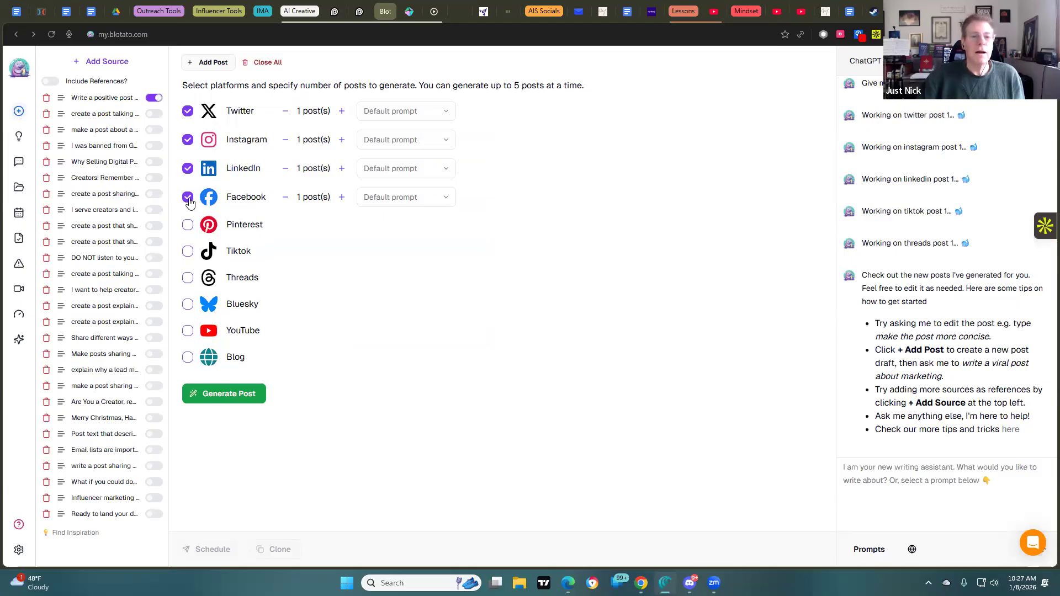
left_click(188, 199)
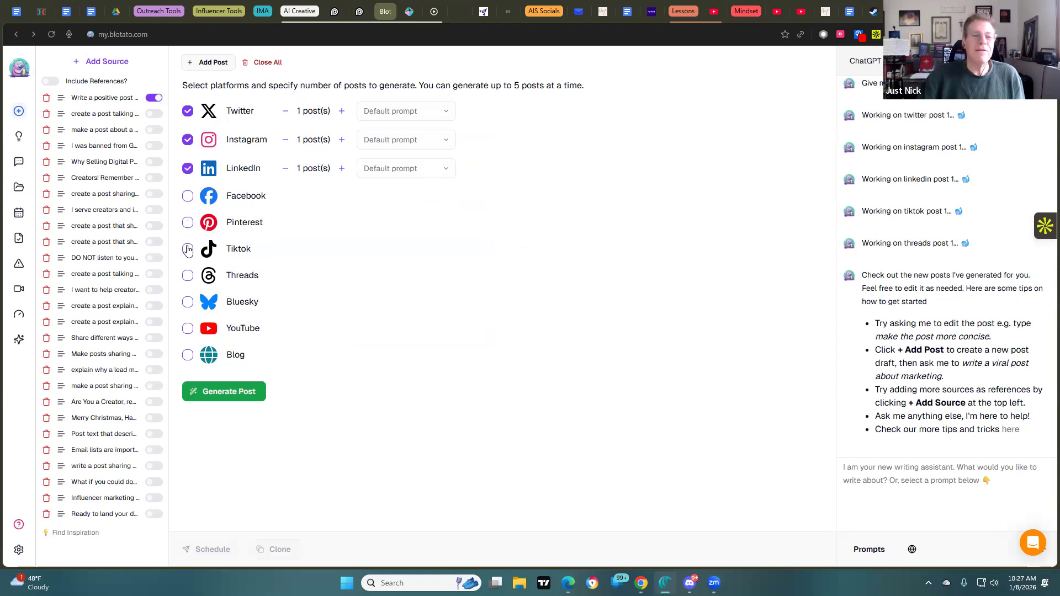
left_click(187, 250)
left_click(188, 278)
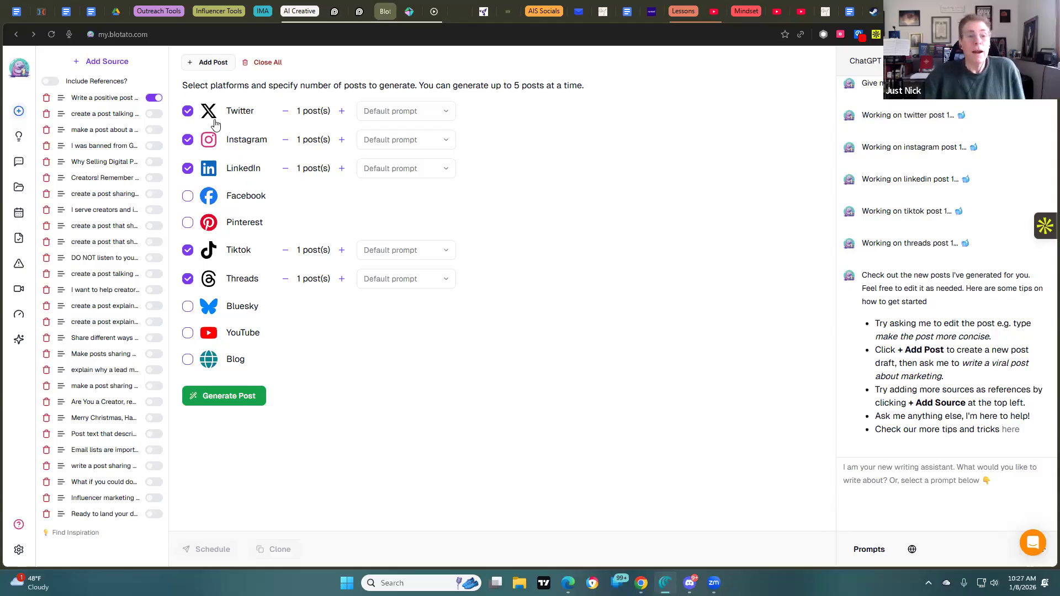
left_click(215, 396)
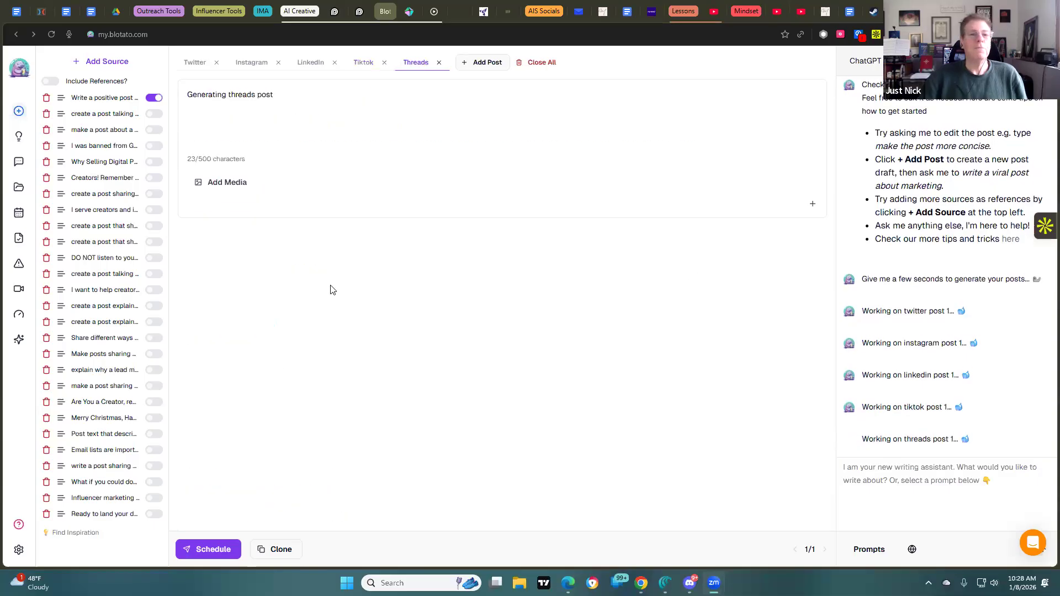
left_click(187, 61)
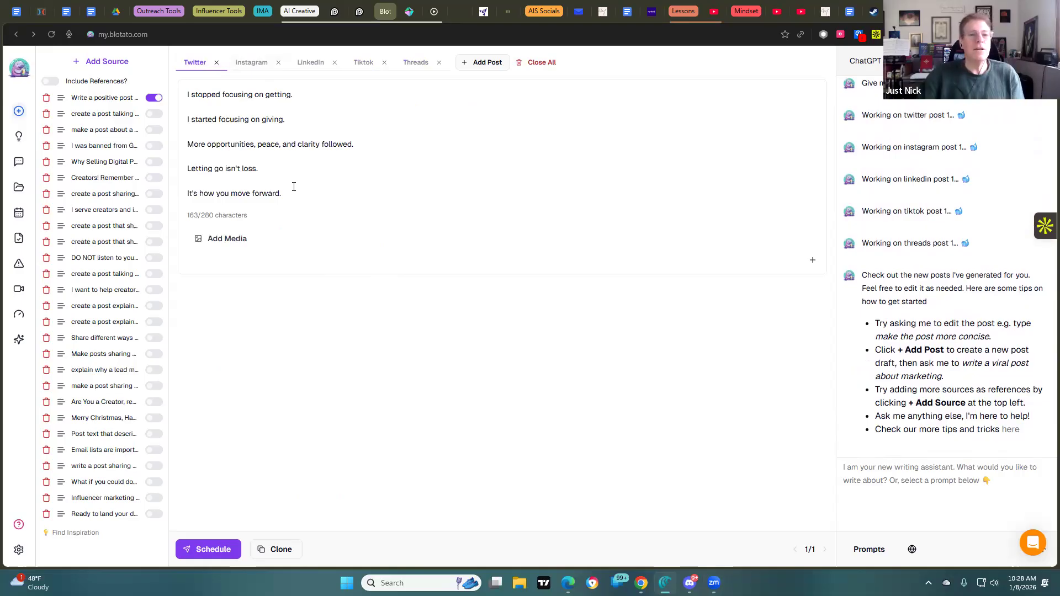
left_click(377, 196)
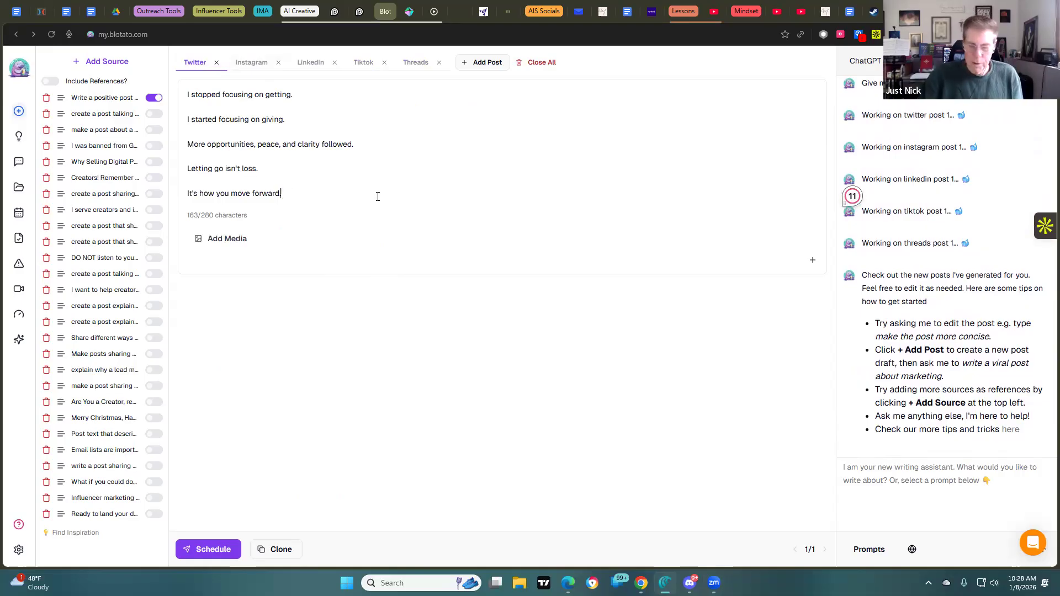
key("Return")
type("https://")
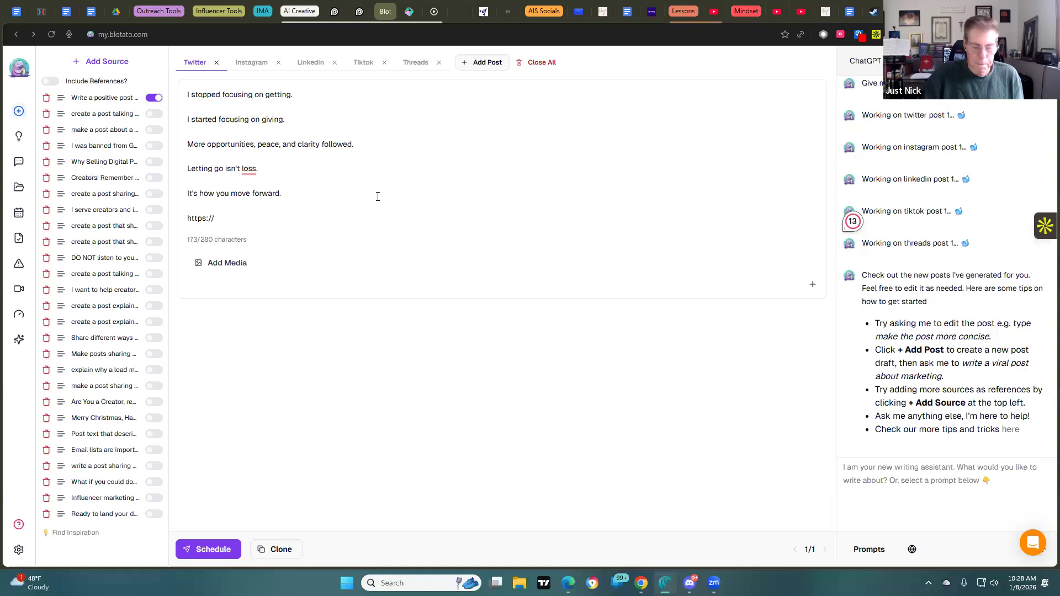
type("influencer")
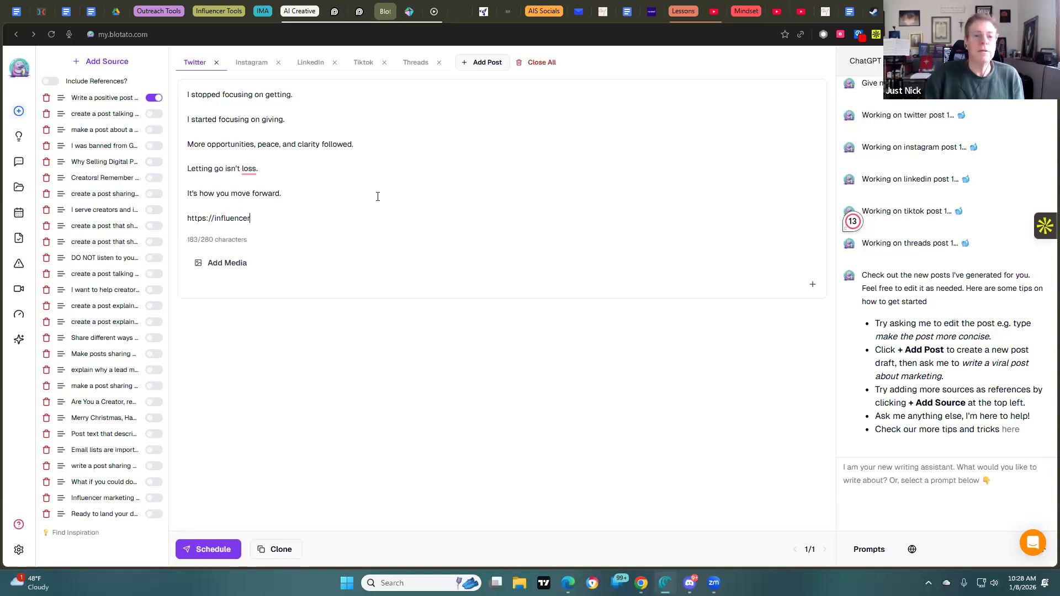
key("BackSpace")
key("BackSpace")
key("BackSpace")
key("BackSpace")
key("BackSpace")
key("BackSpace")
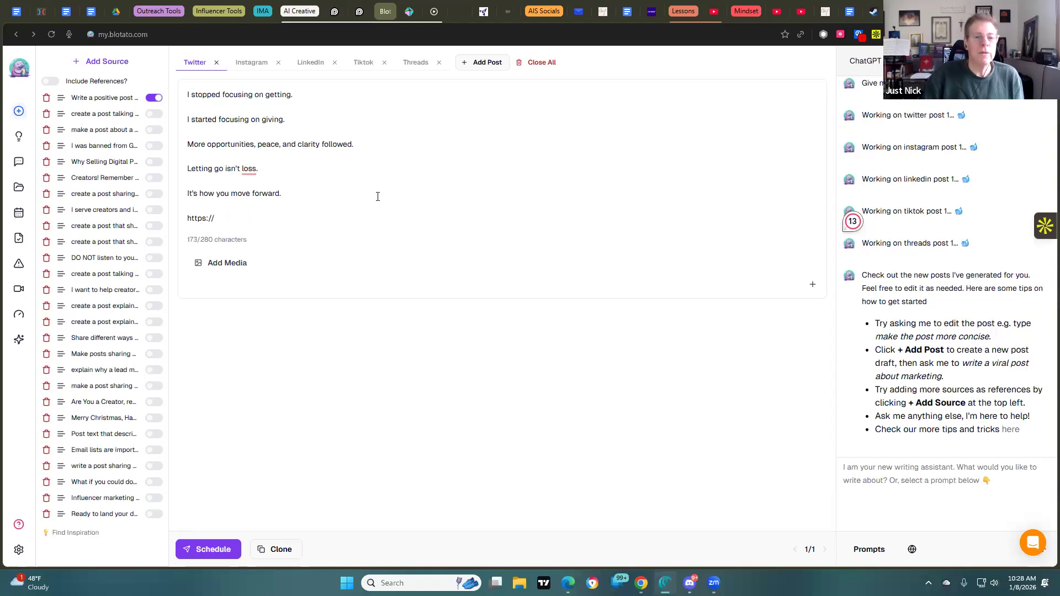
type("skool.com")
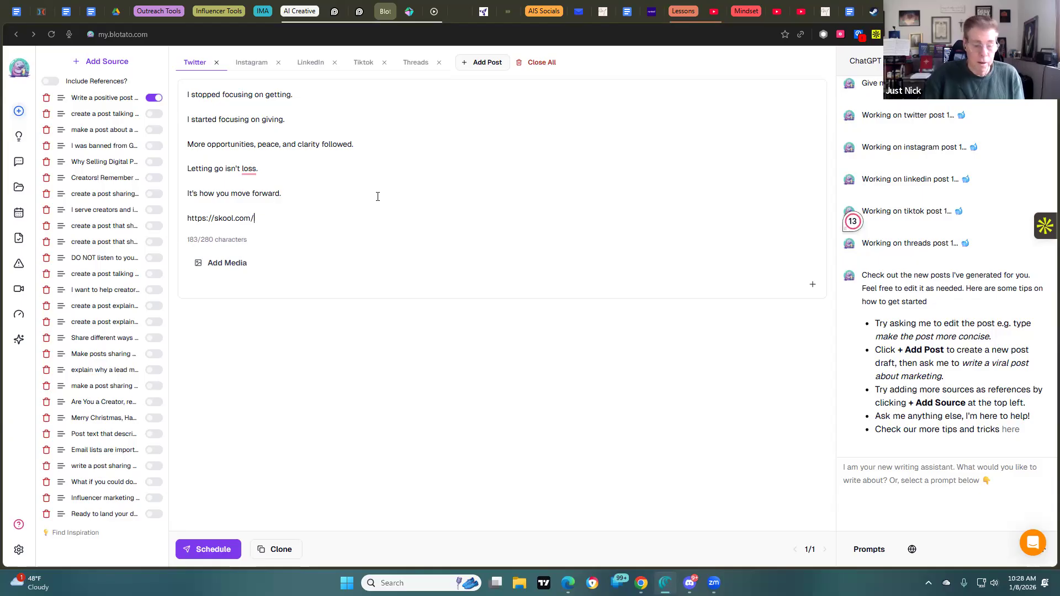
type("/in")
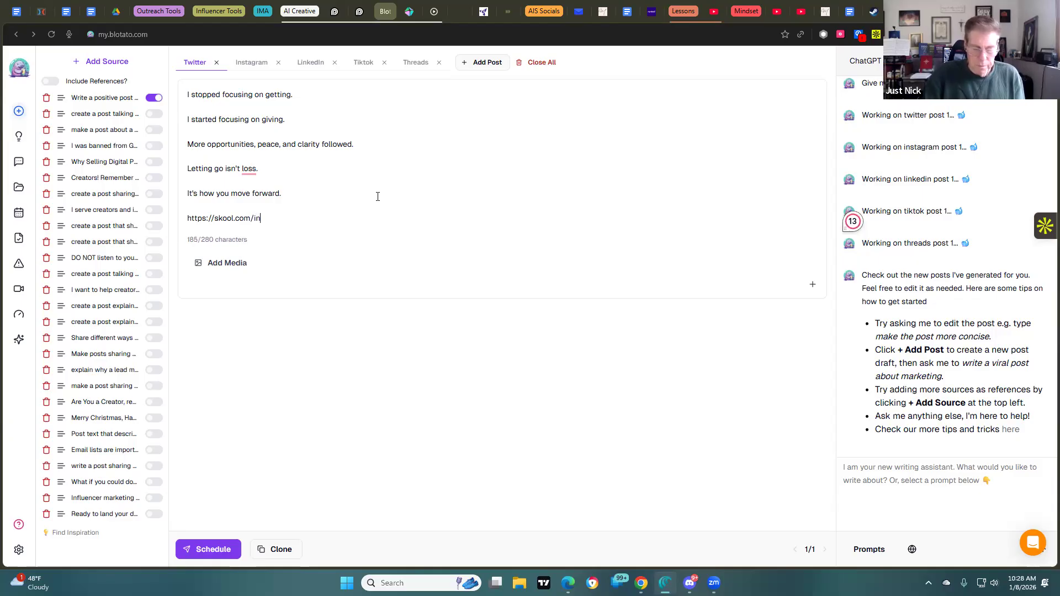
type("fluencerskoolkit")
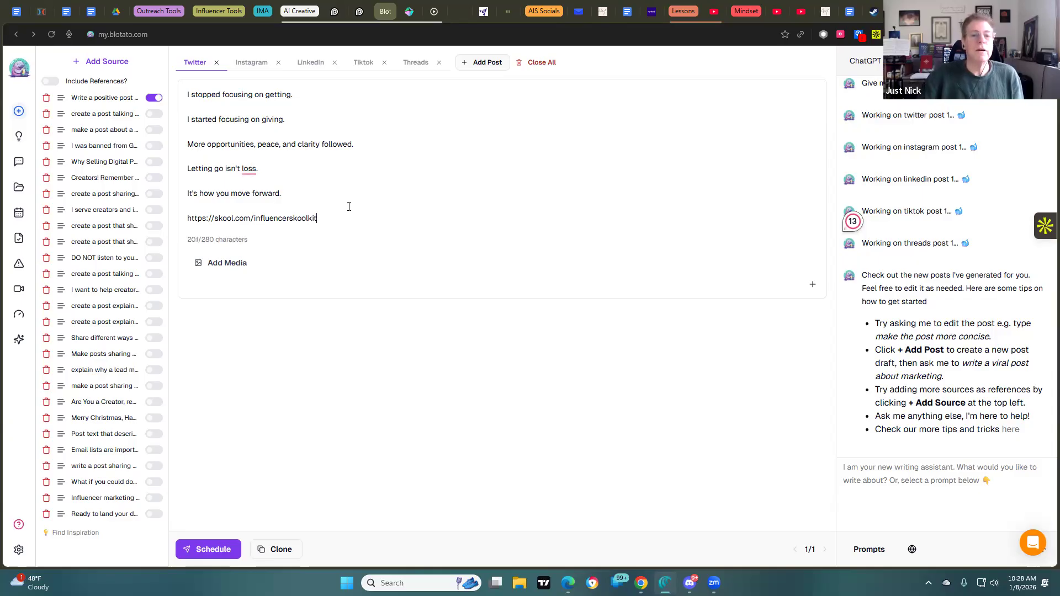
left_click_drag(317, 218, 187, 220)
right_click(222, 219)
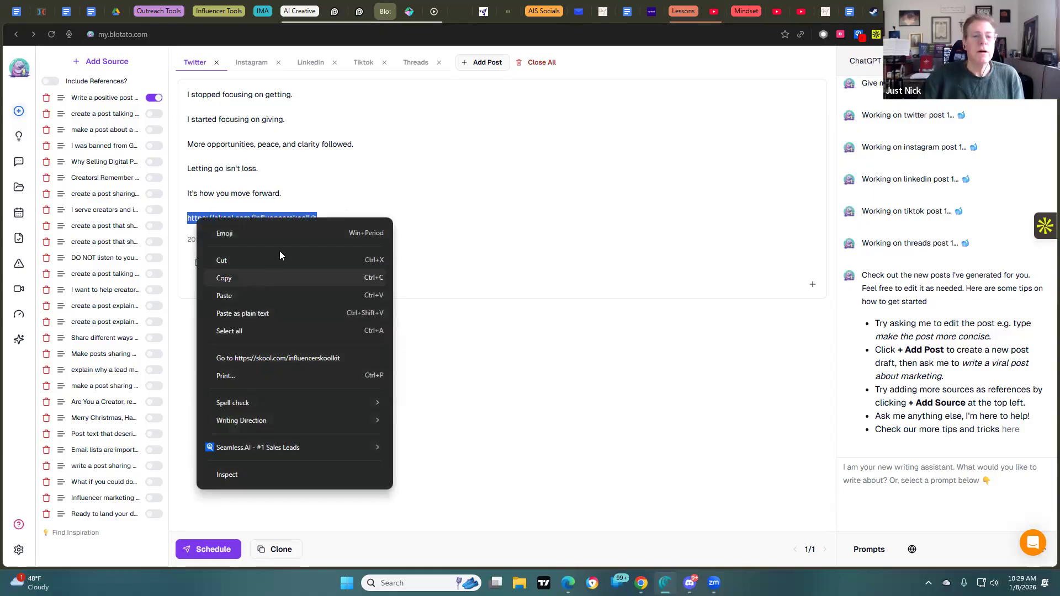
left_click(251, 278)
Step: Upload the quote poster image "abandon yadda" to the Twitter post and save the media
left_click(222, 262)
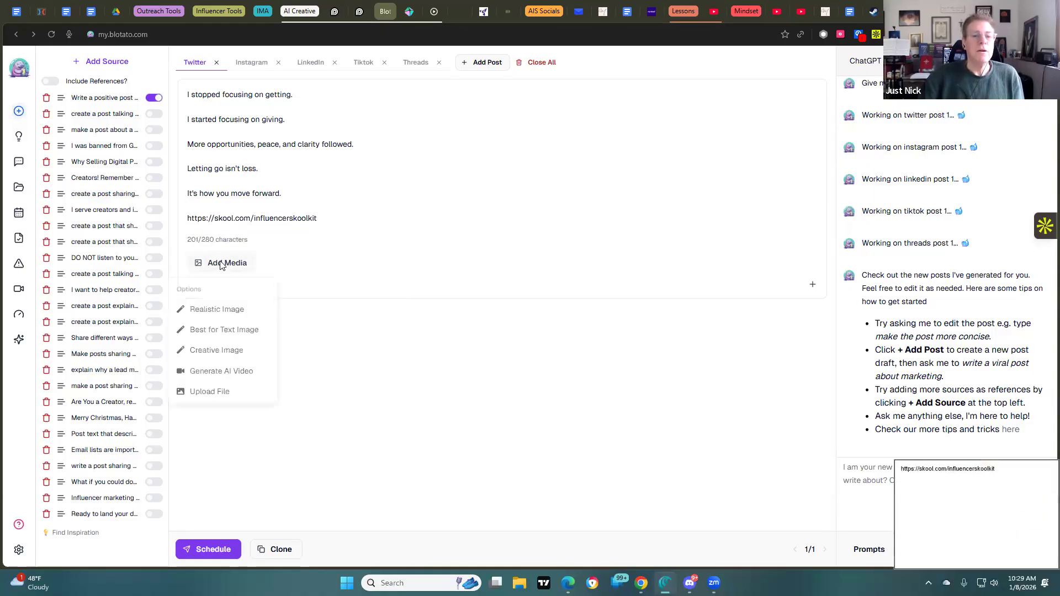
left_click(213, 396)
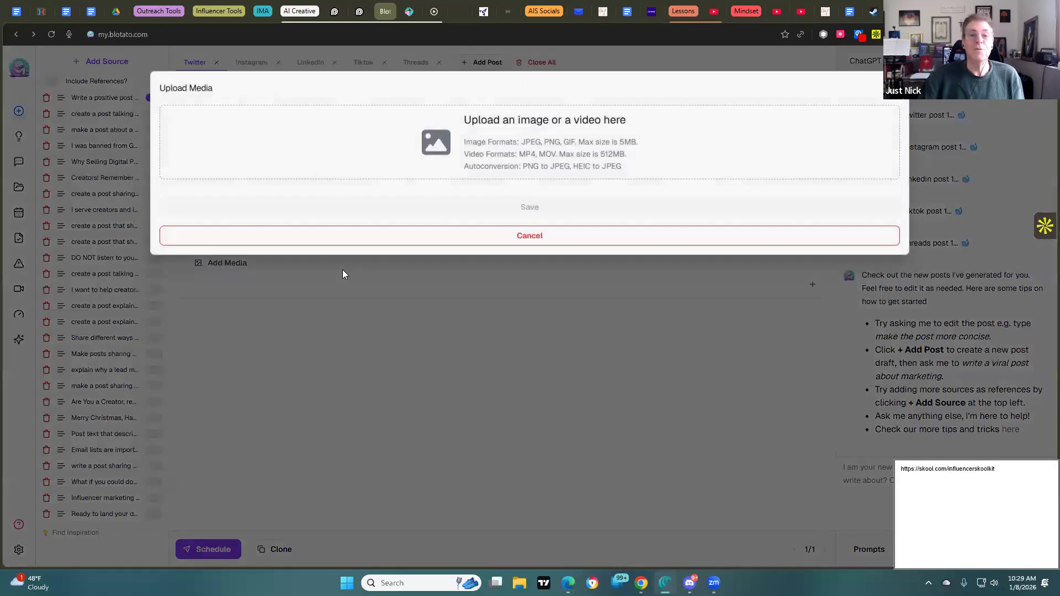
left_click(453, 164)
left_click(962, 548)
left_click(568, 354)
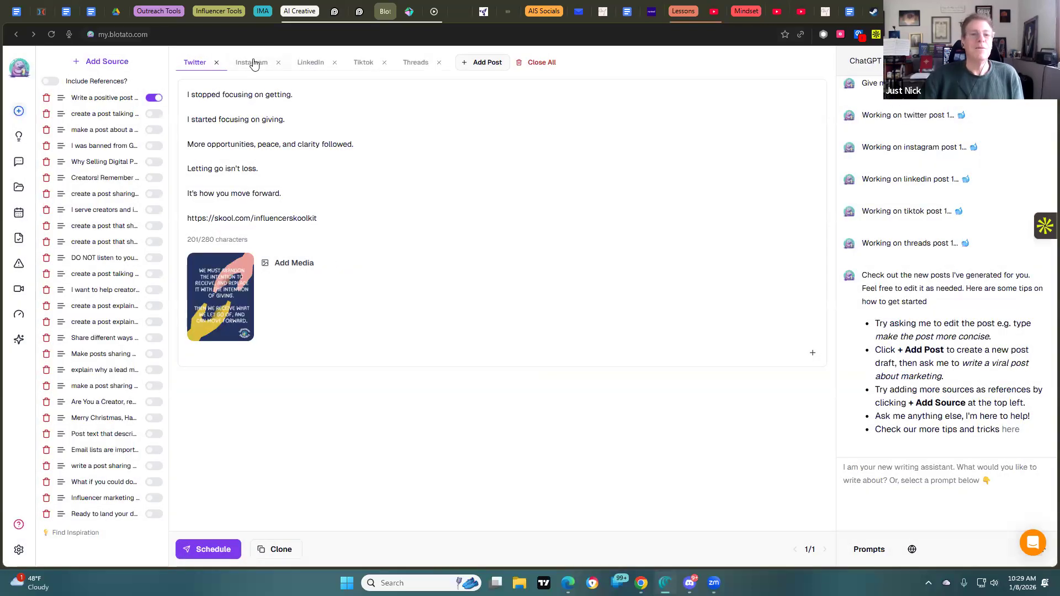
Step: Paste the copied Skool link into the Instagram post on its own line between "Then watch what happens." and the hashtags
left_click(253, 64)
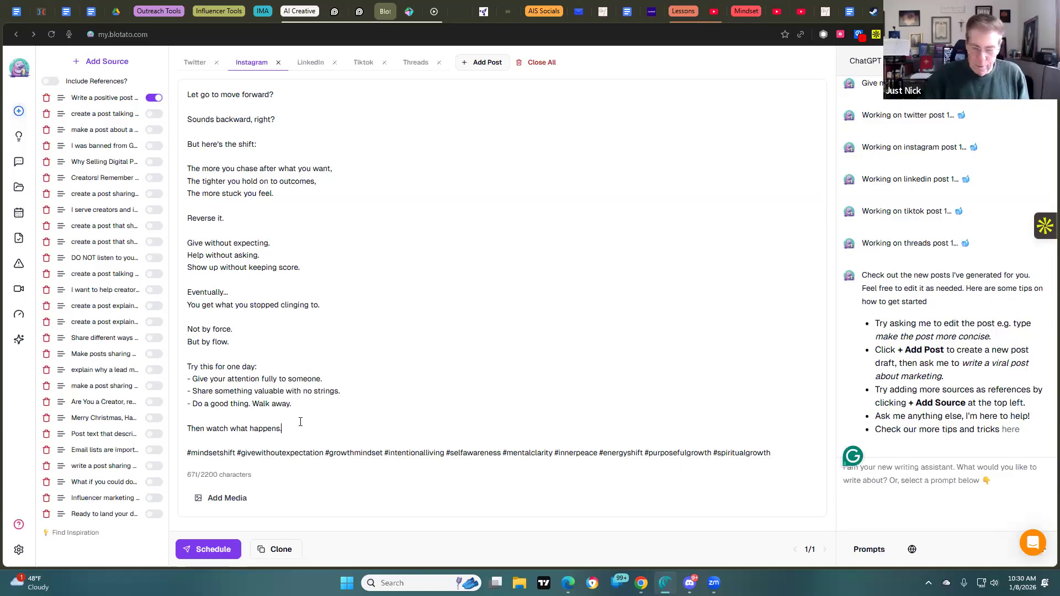
key("Return")
key("Return")
key("ctrl+v")
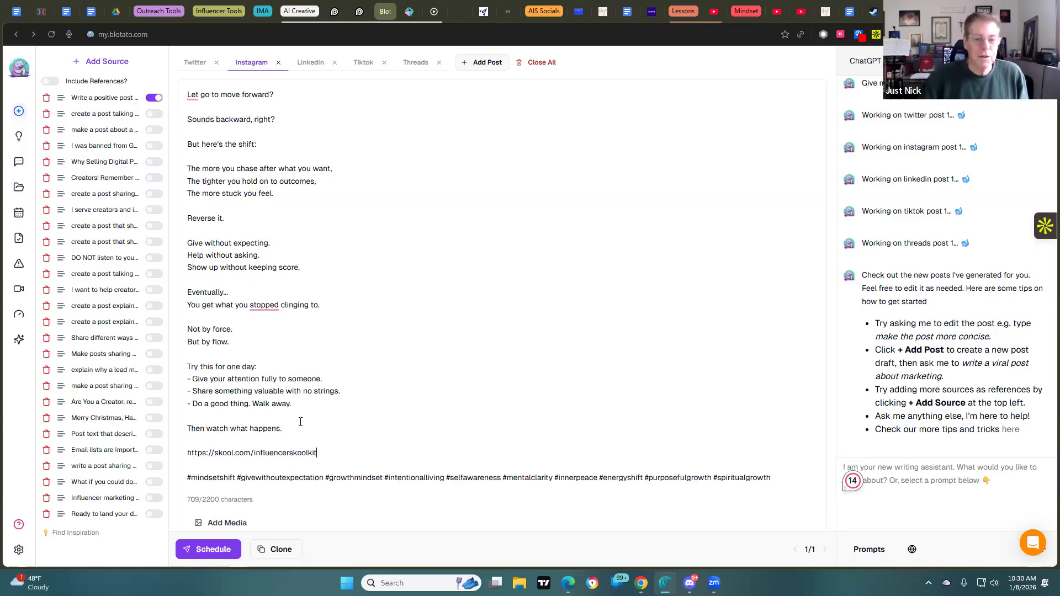
Step: Upload the quote image "abandon yadda" from Downloads to the Instagram post and save the media
left_click(231, 519)
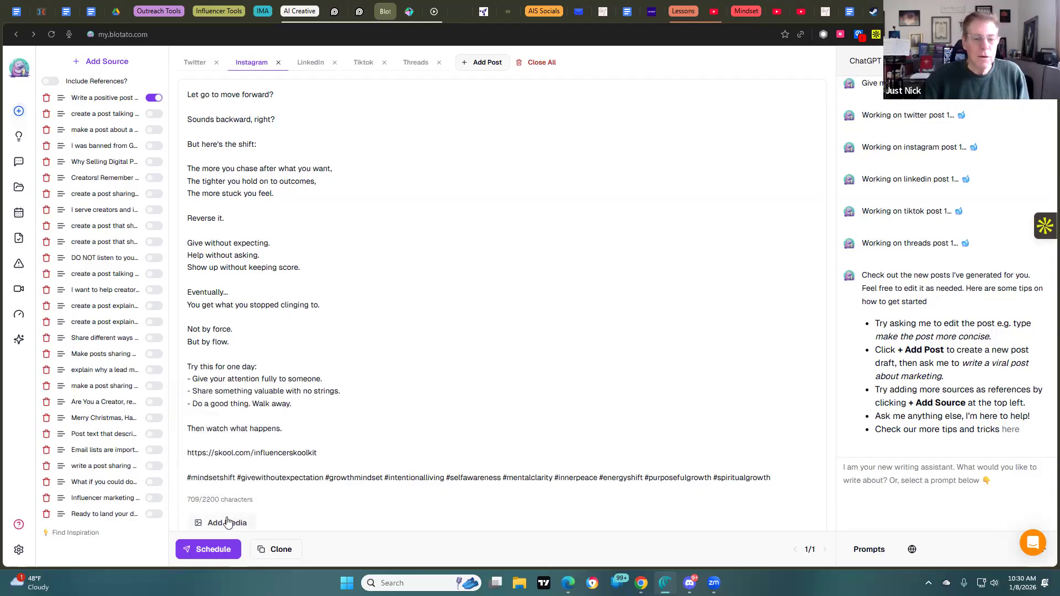
mouse_move(227, 521)
left_click(214, 504)
left_click(473, 144)
left_click(224, 105)
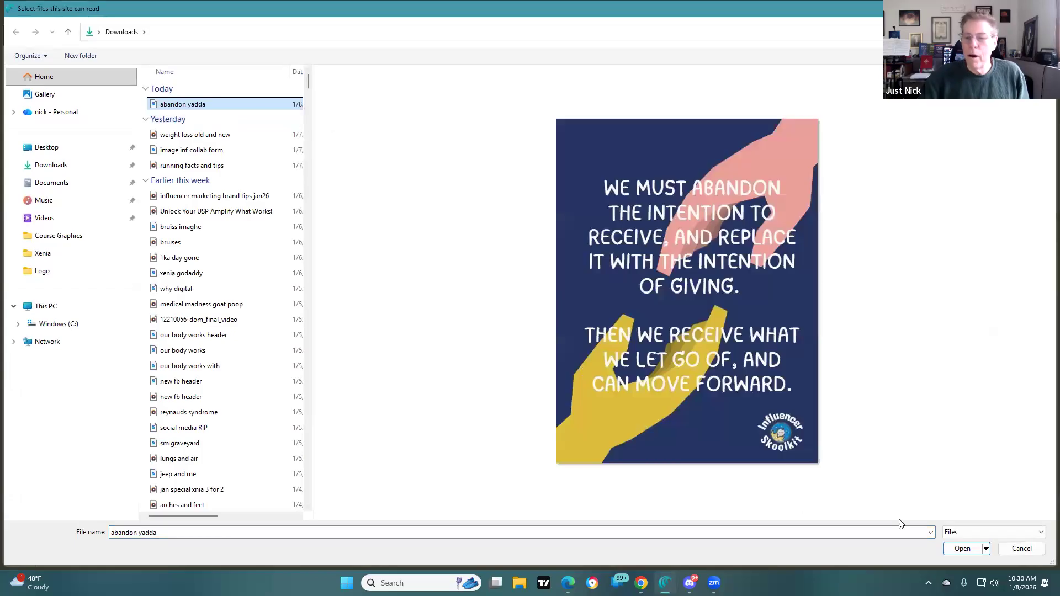
left_click(962, 548)
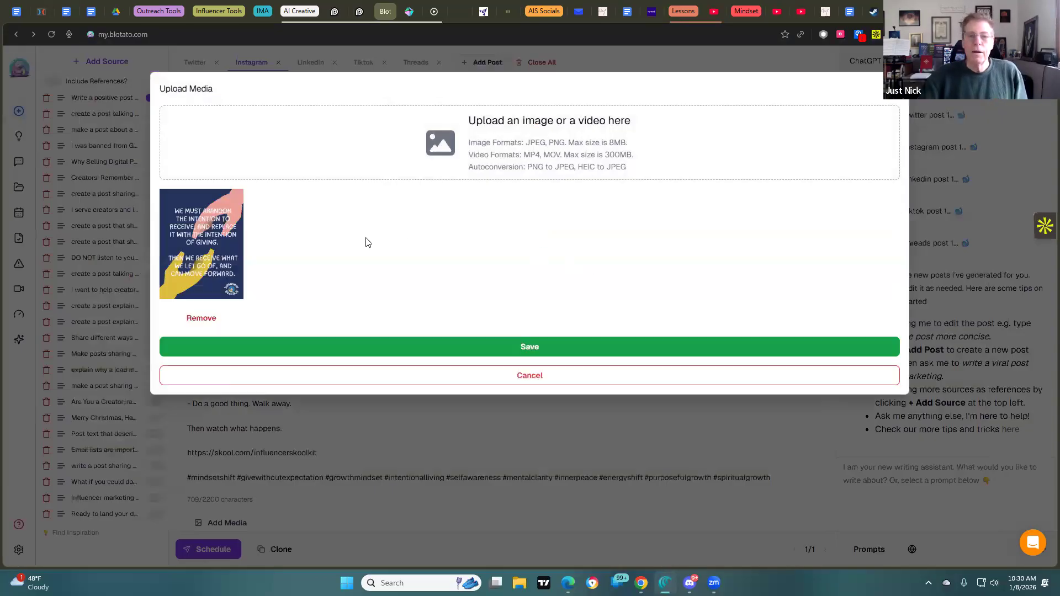
left_click(529, 349)
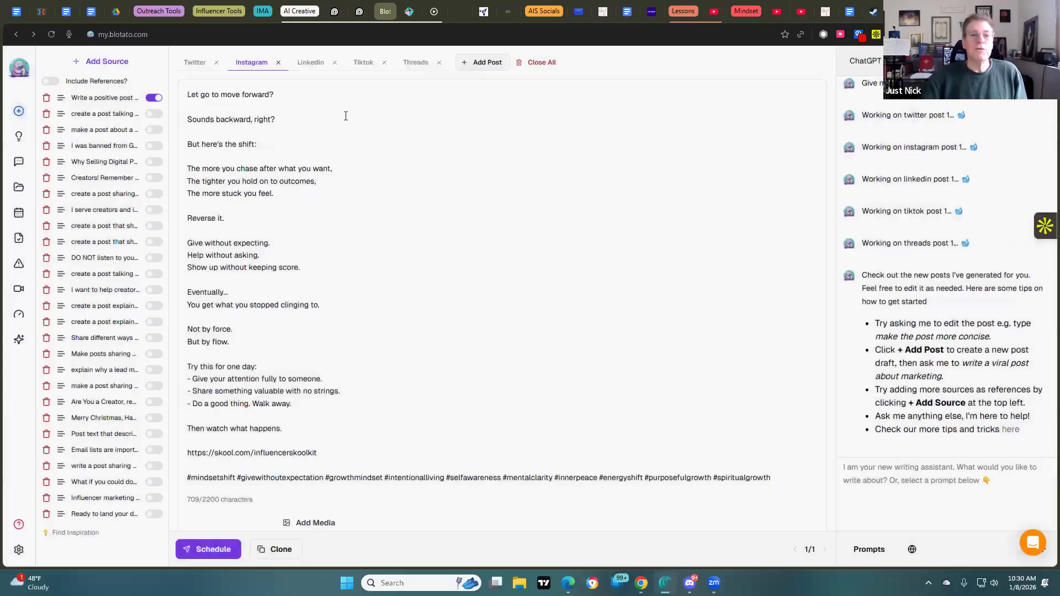
Step: Review the generated LinkedIn post and its options for adding media
left_click(311, 63)
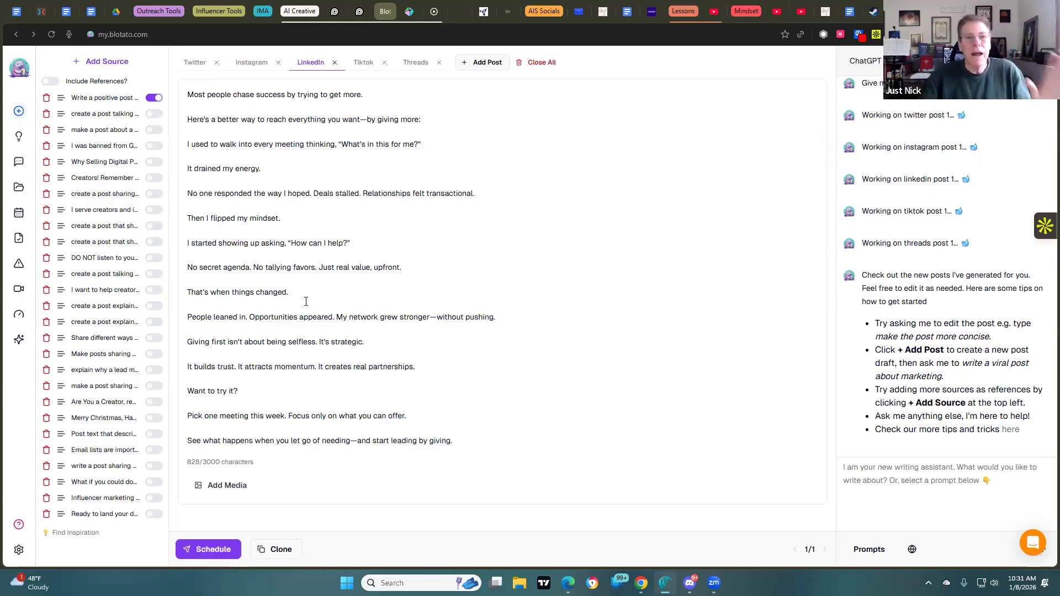
left_click(225, 490)
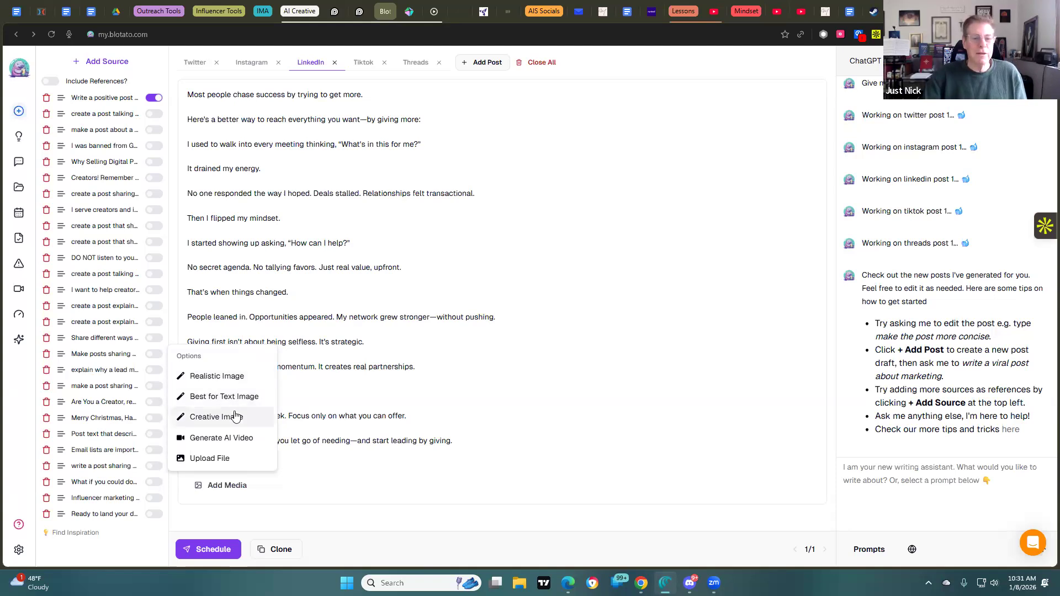
left_click(350, 379)
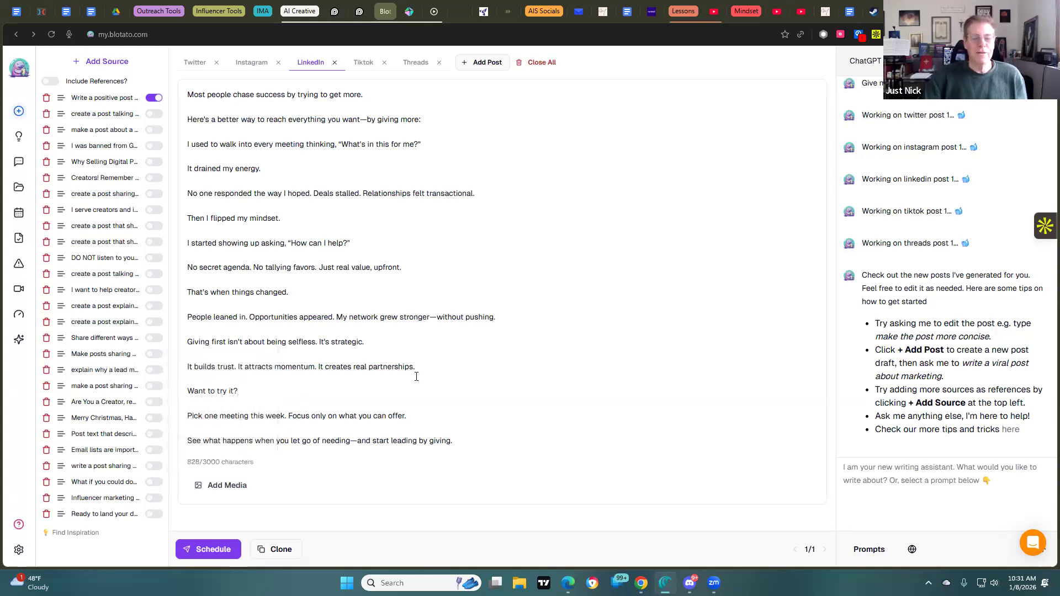
Step: Preview the AI-generated "Give More" image attached to the LinkedIn post and delete it from the post
scroll(416, 377, "down", 2)
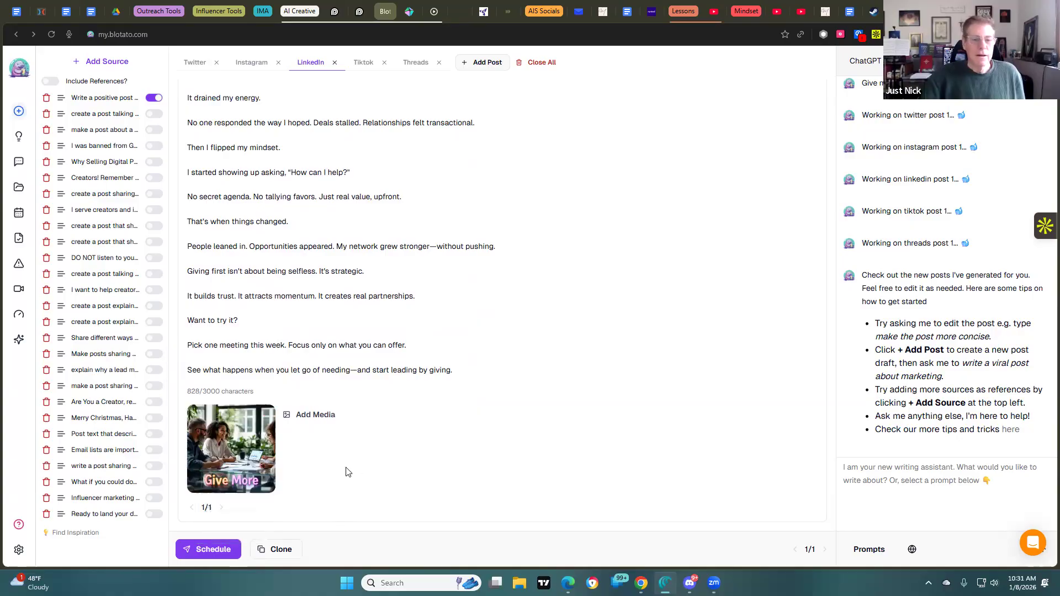
left_click(255, 442)
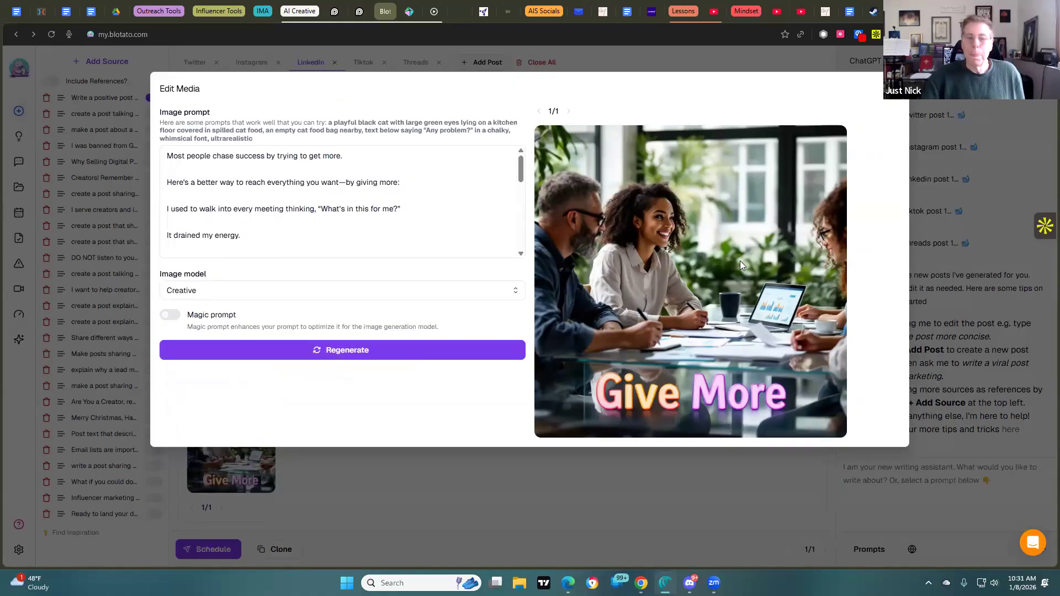
left_click(277, 461)
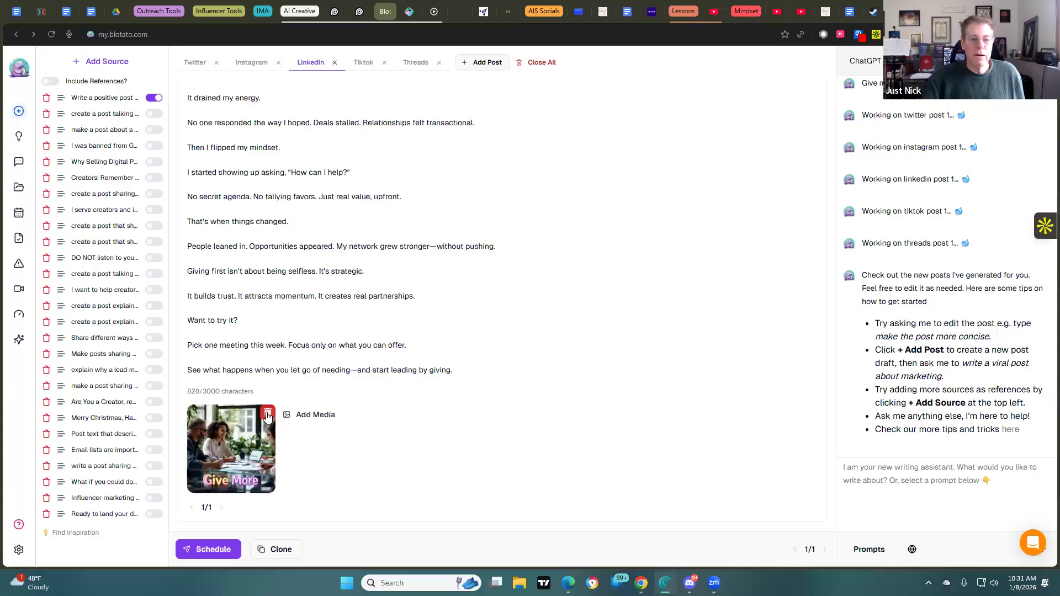
left_click(267, 414)
left_click(624, 150)
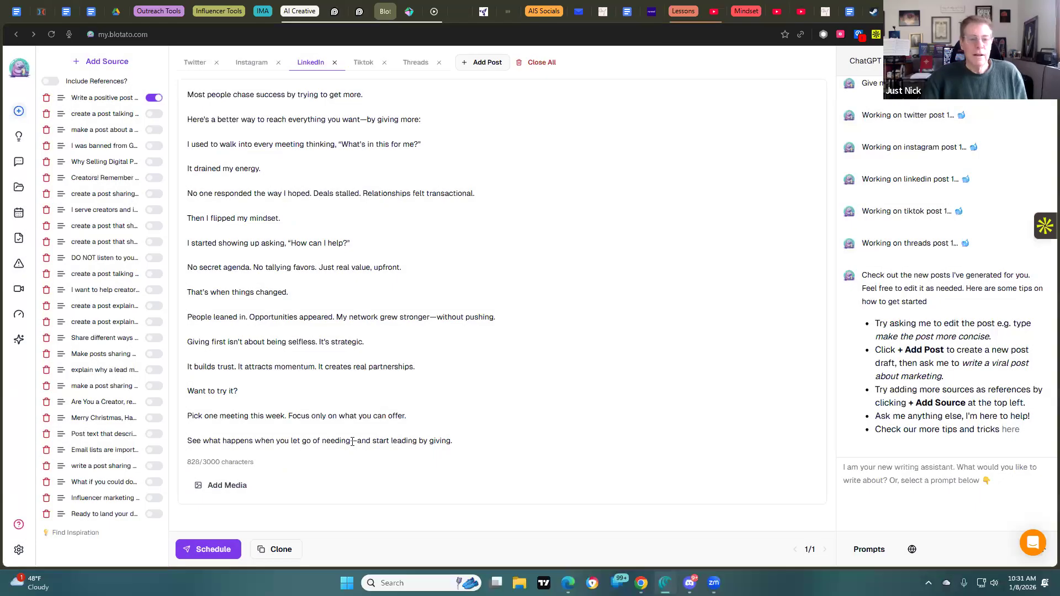
Step: Upload the quote image "abandon yadda" from Downloads to the LinkedIn post and save the media
left_click(211, 485)
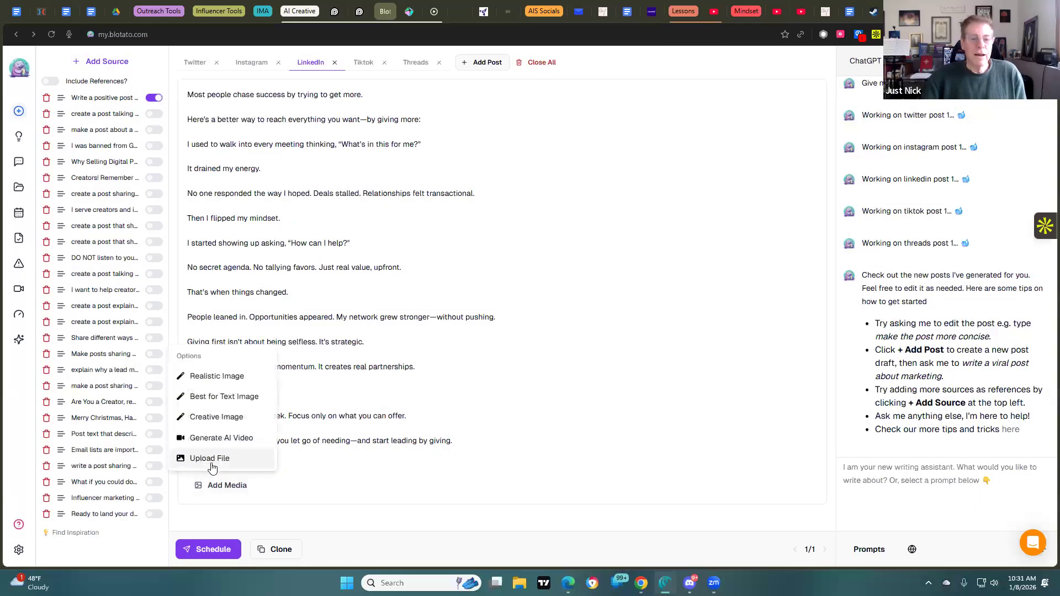
left_click(210, 459)
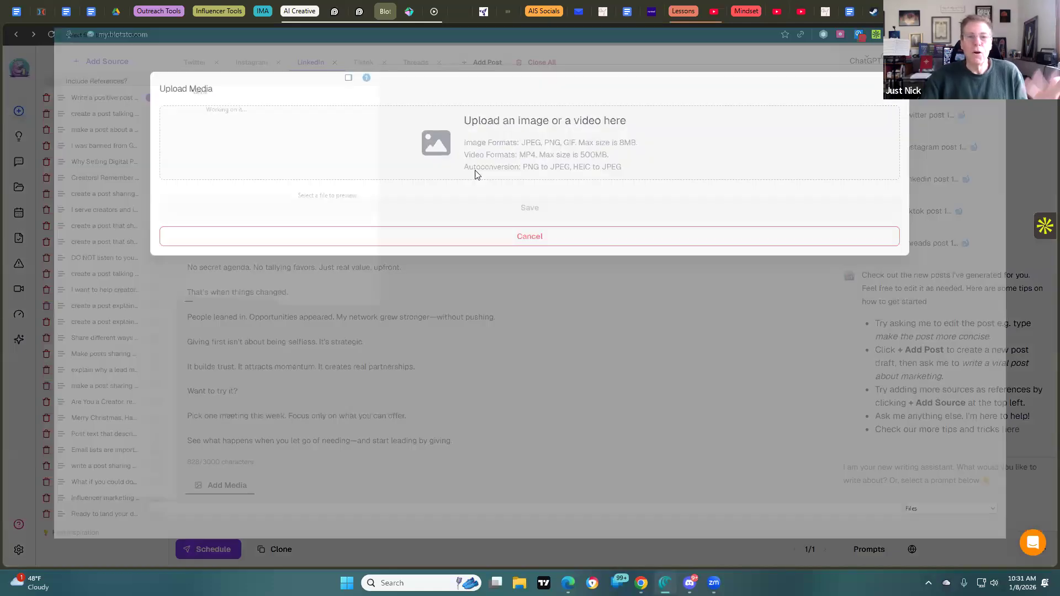
left_click(224, 103)
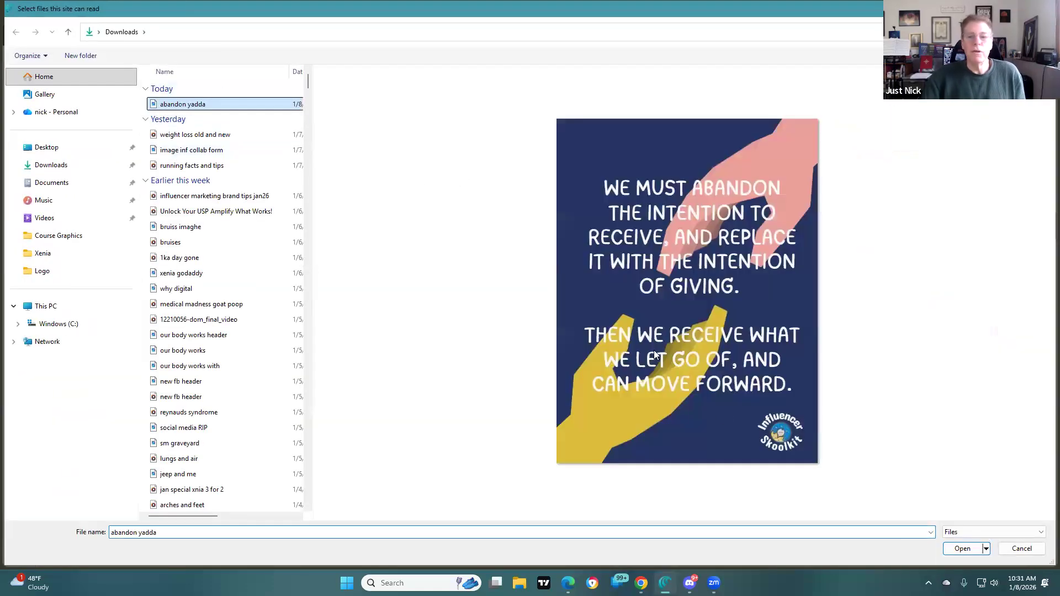
left_click(963, 551)
left_click(579, 349)
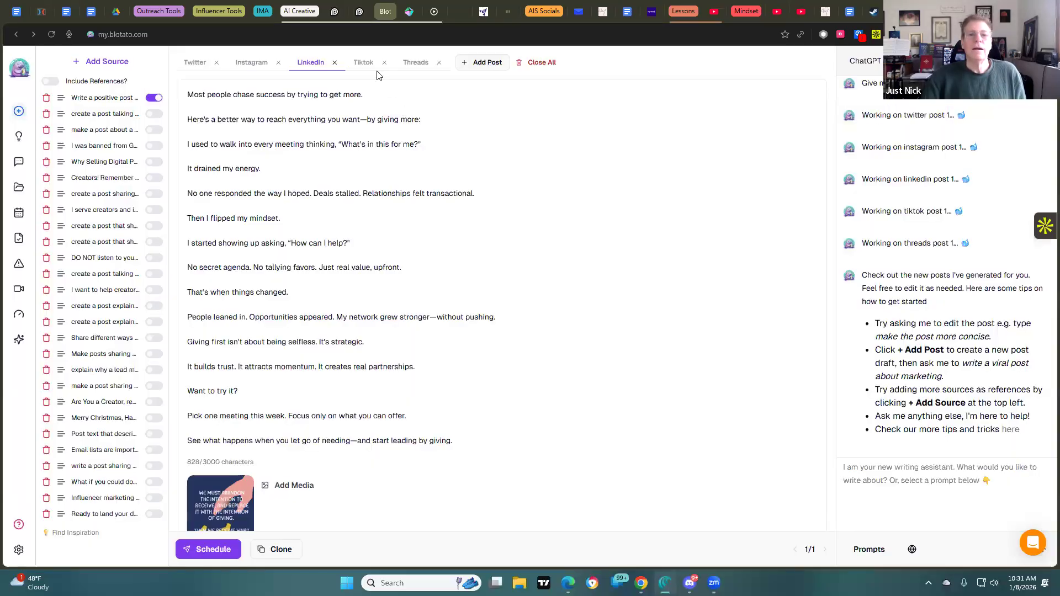
Step: Remove the two stray asterisks at the end of the TikTok post's first line
left_click(364, 64)
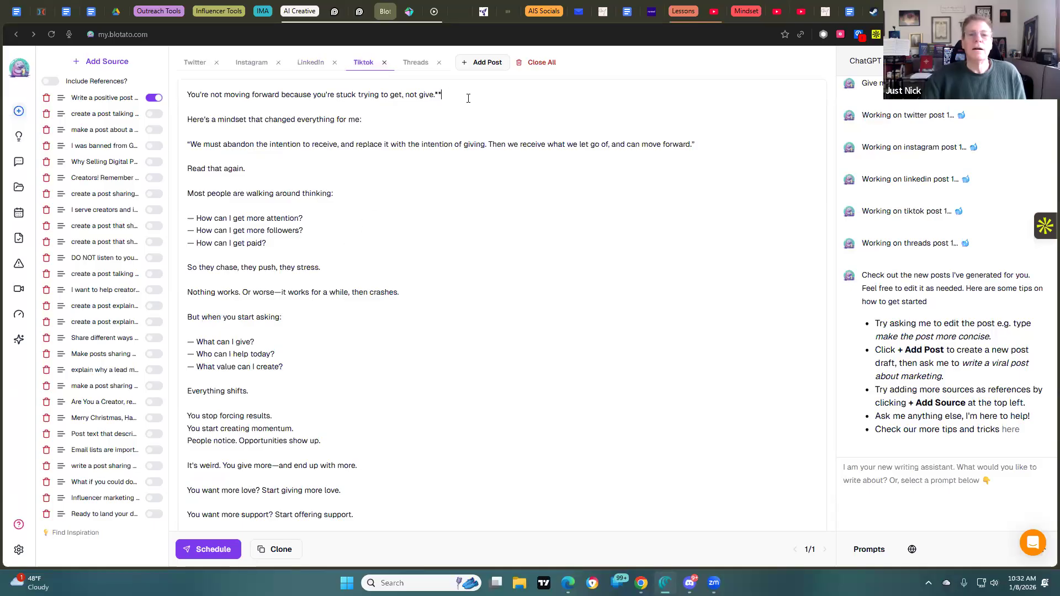
key("BackSpace")
key("BackSpace")
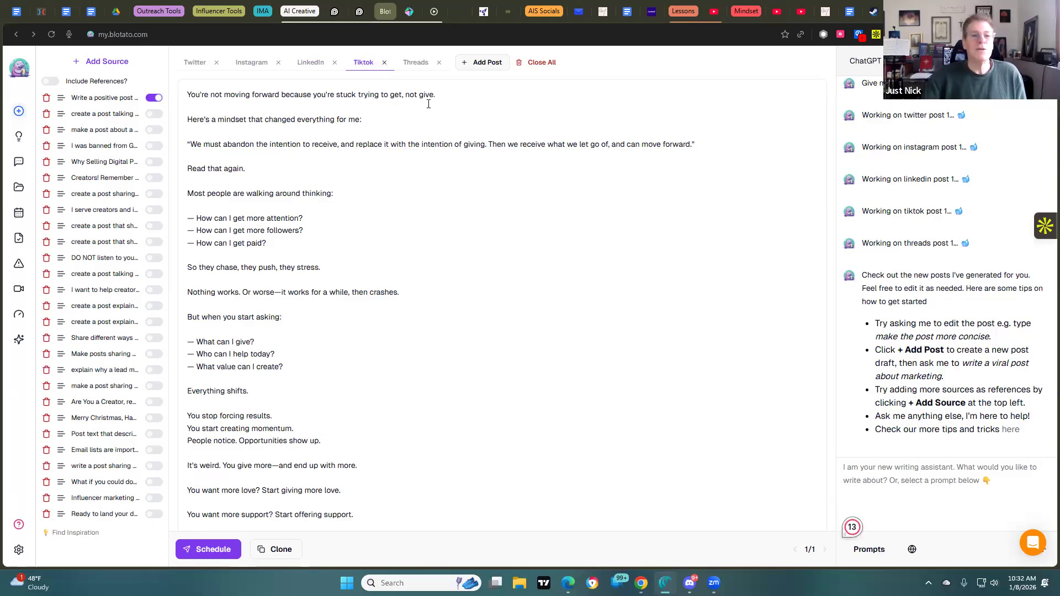
left_click(439, 107)
left_click(439, 101)
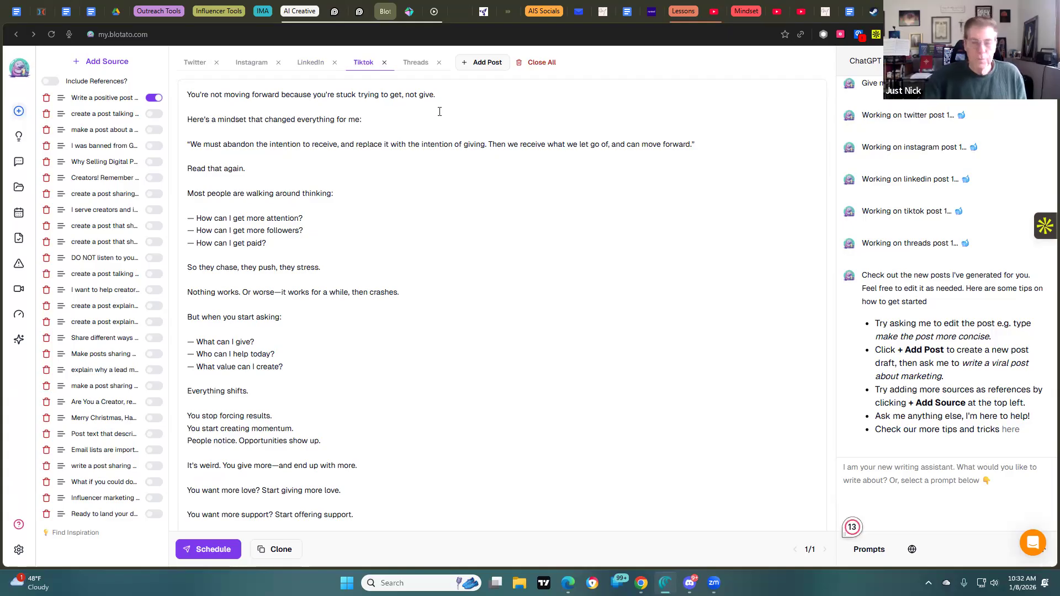
scroll(287, 255, "down", 4)
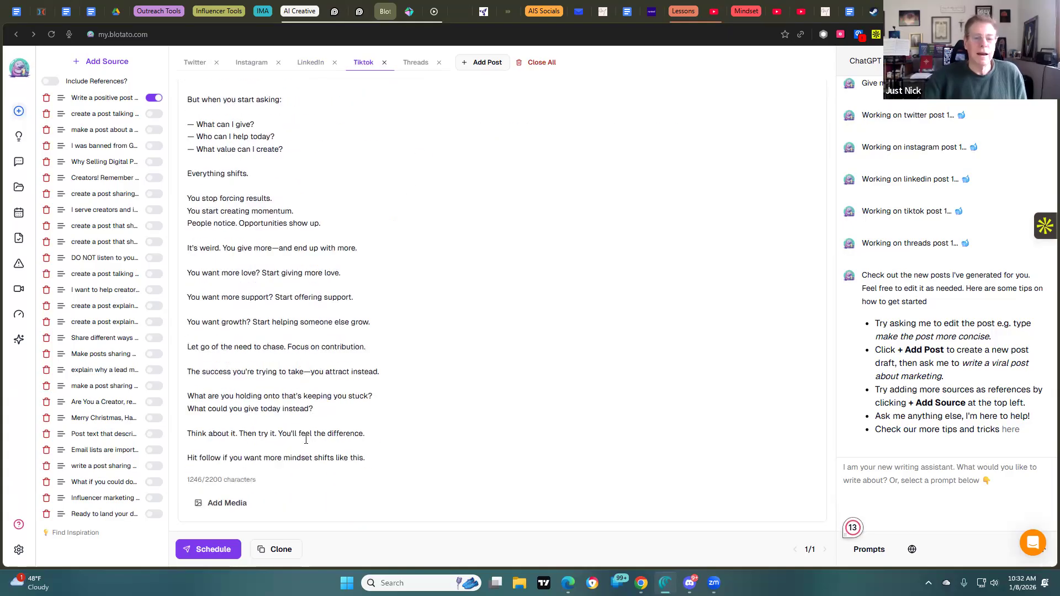
left_click(363, 456)
type("https://skool.com/influencerskoolkit")
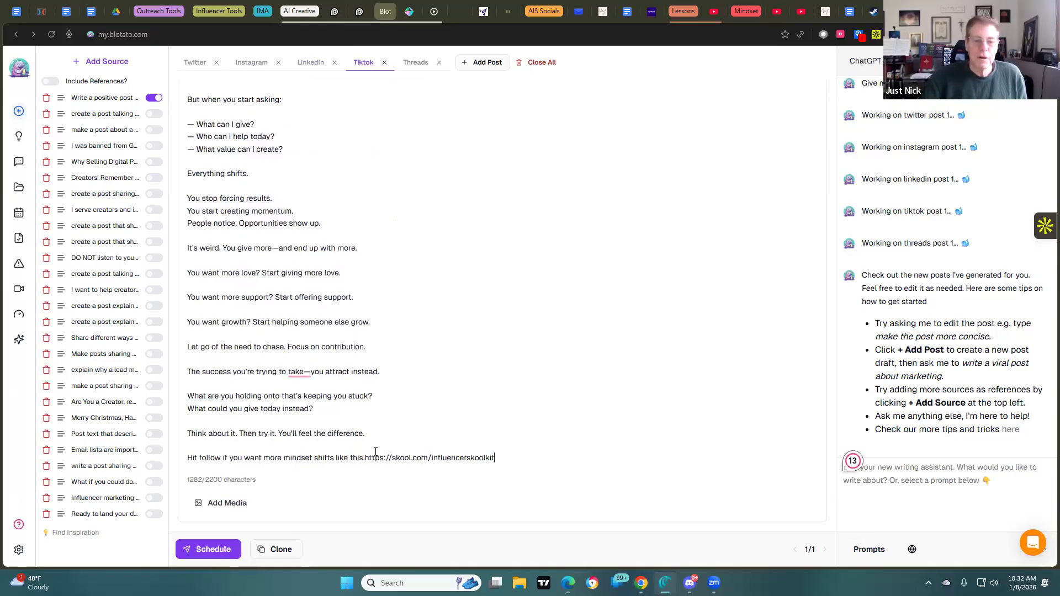
left_click(366, 457)
key("Return")
key("Return")
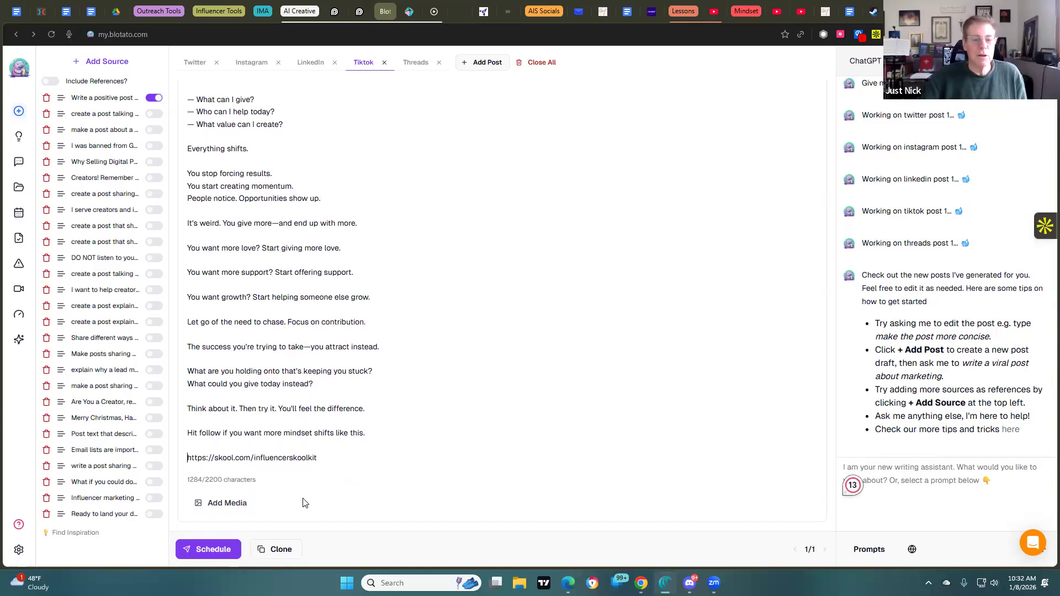
Step: Upload the quote image "abandon yadda" from Downloads to the TikTok post and save the media
left_click(223, 502)
left_click(222, 479)
left_click(232, 157)
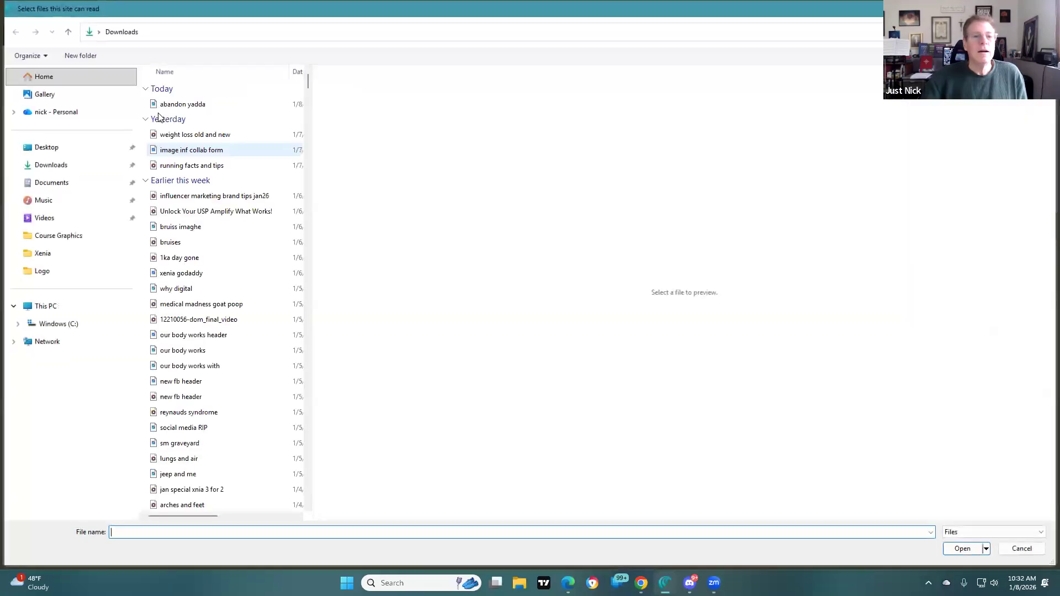
left_click(178, 104)
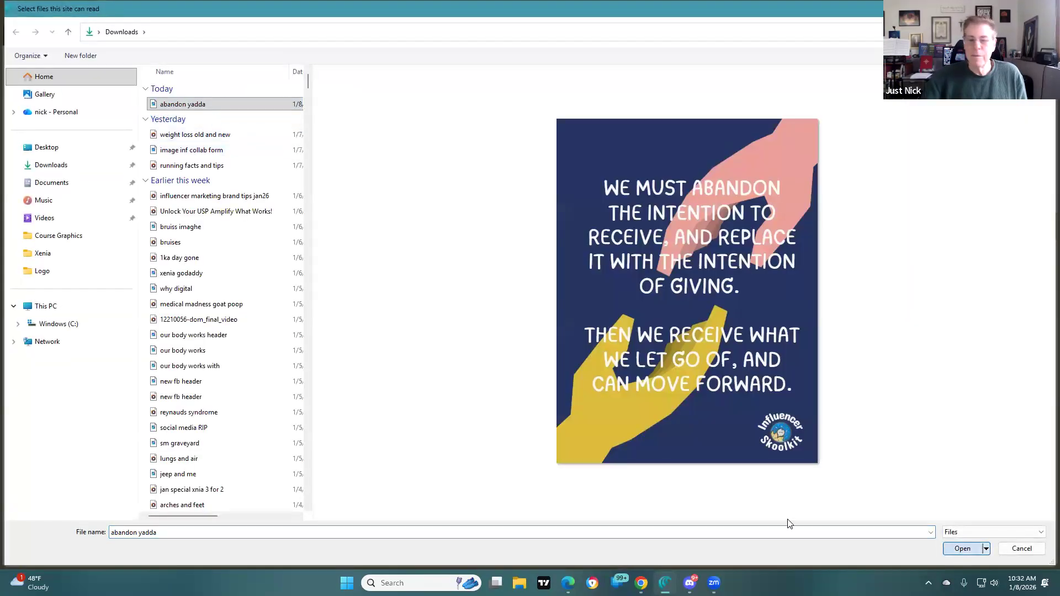
key("Return")
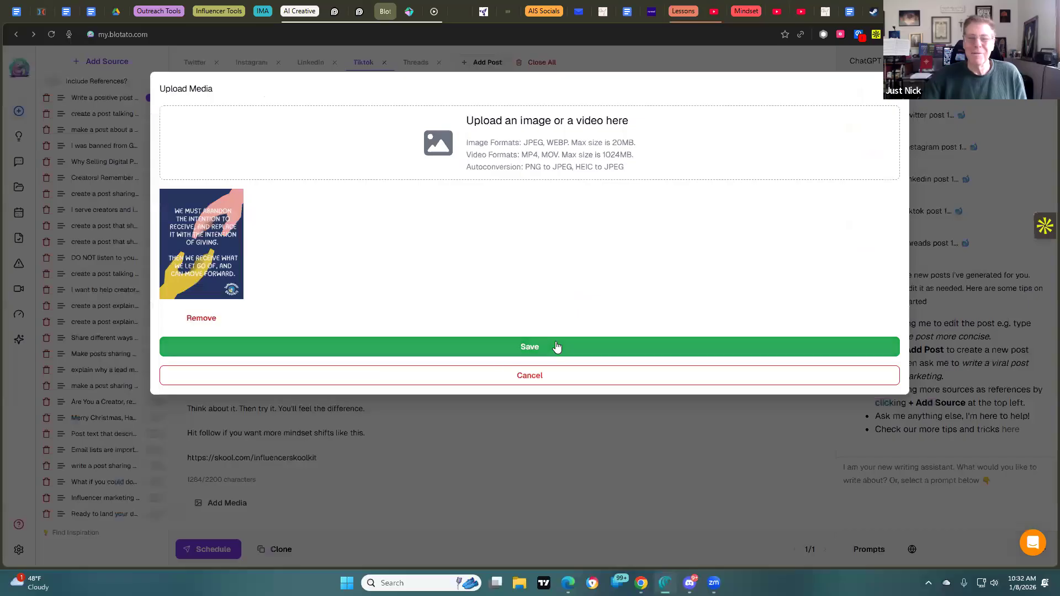
left_click(556, 346)
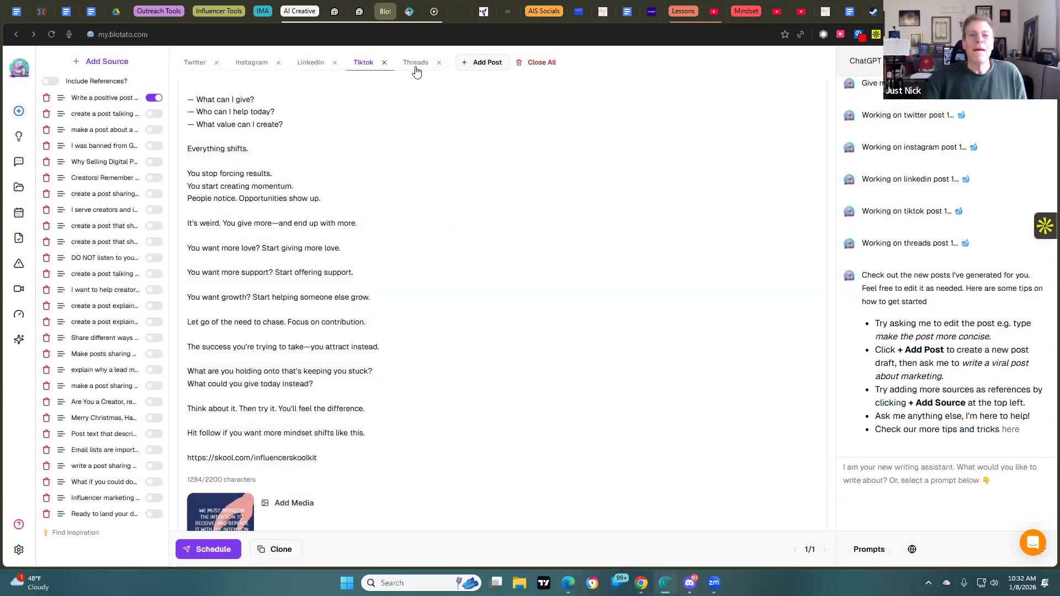
left_click(415, 65)
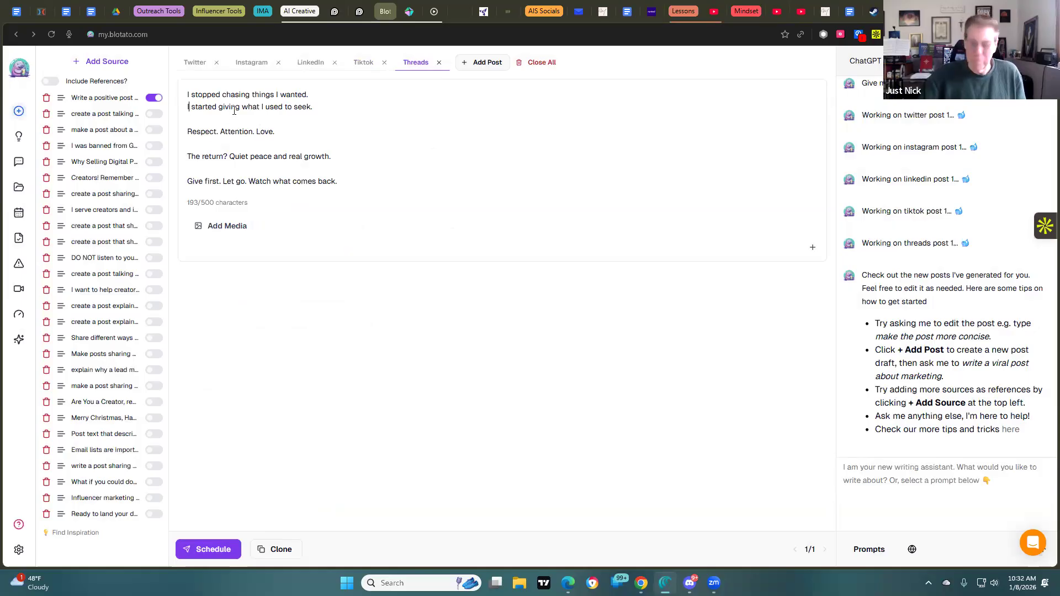
key("Return")
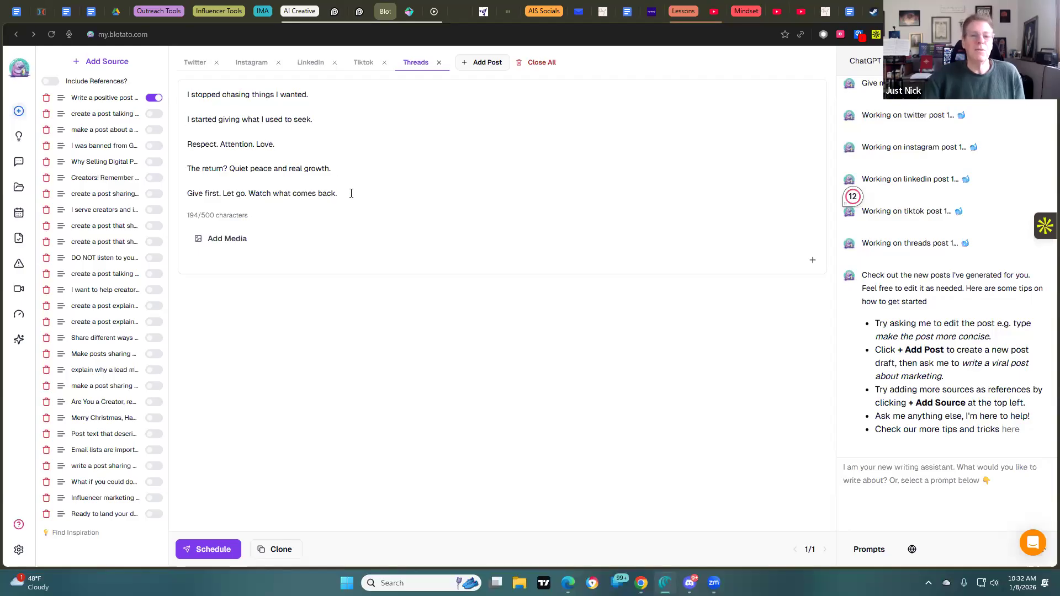
key("Return")
key("Return")
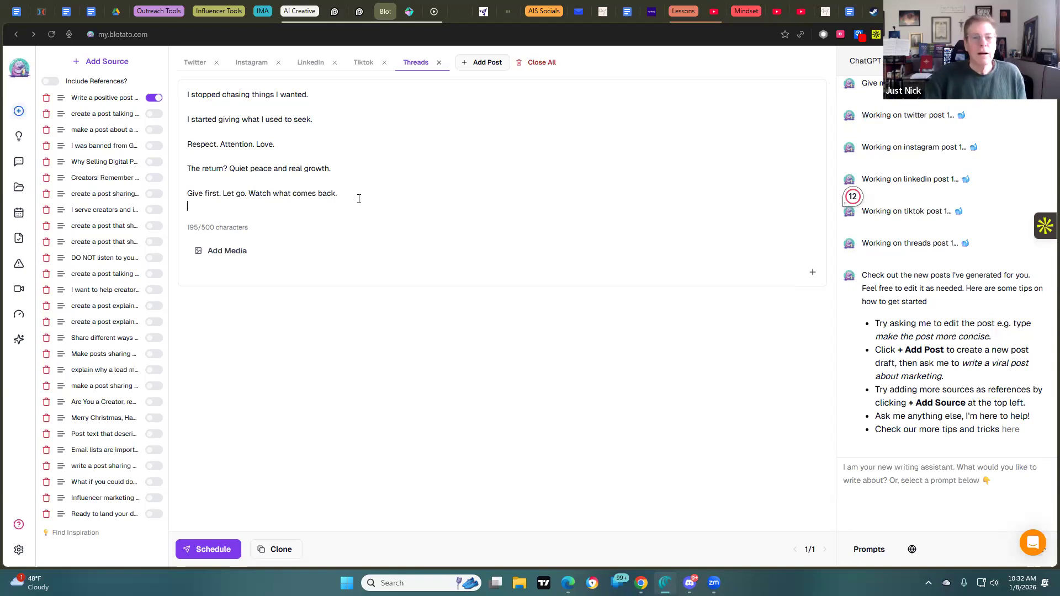
type("Join us:")
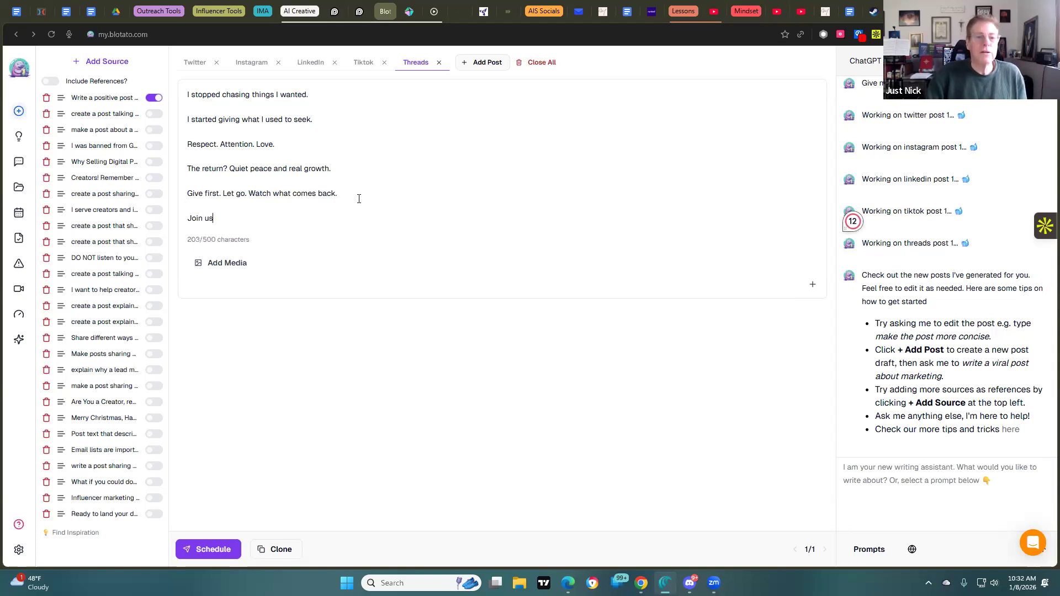
type("https://skool.com/influencerskoolkit")
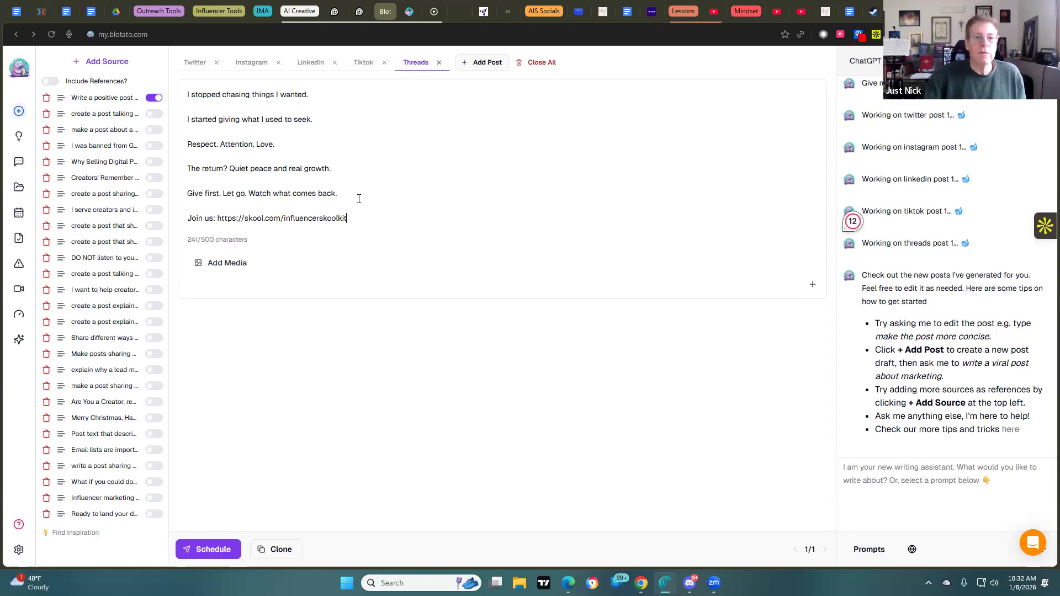
Step: Upload the quote image "abandon yadda" from Downloads to the Threads post and save the media
left_click(207, 263)
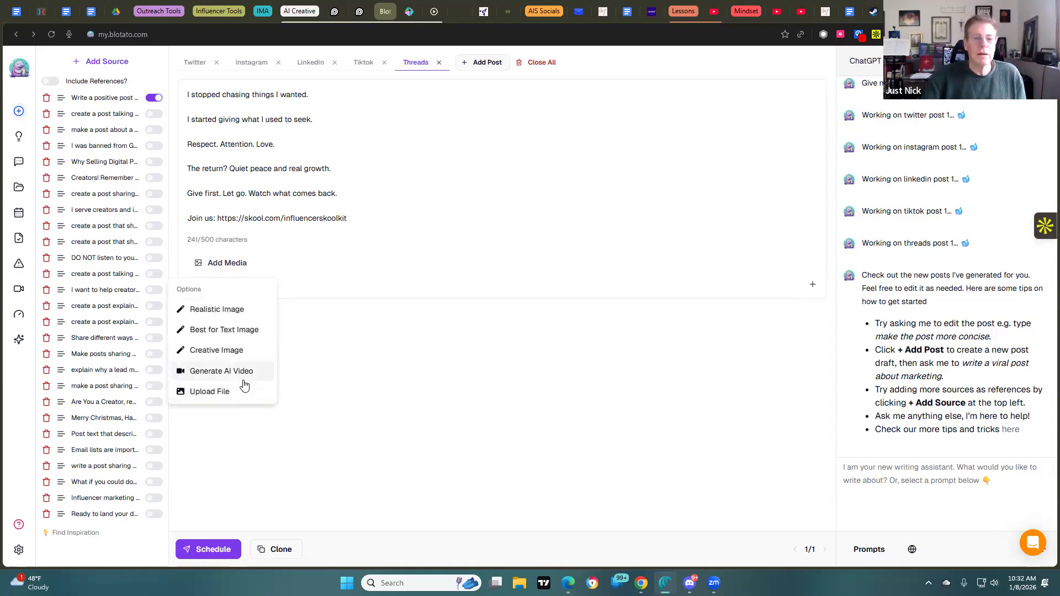
left_click(230, 391)
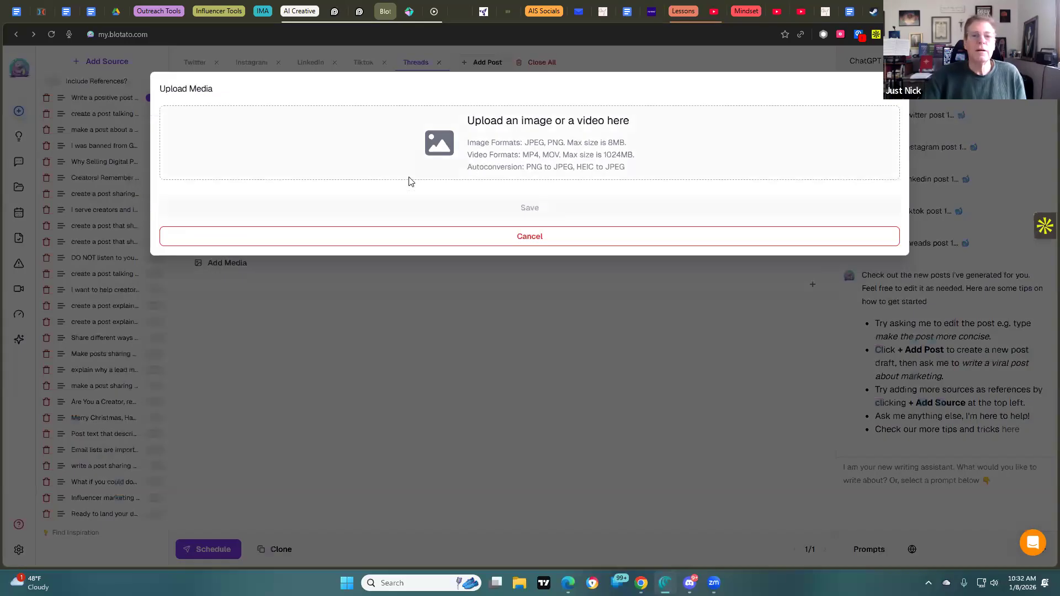
left_click(319, 177)
left_click(203, 105)
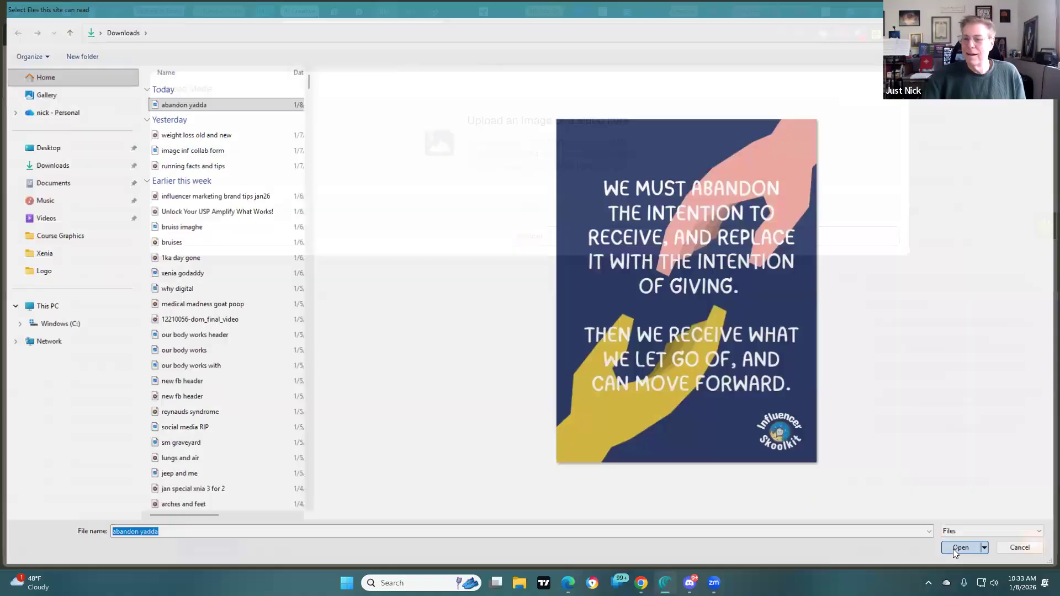
left_click(954, 549)
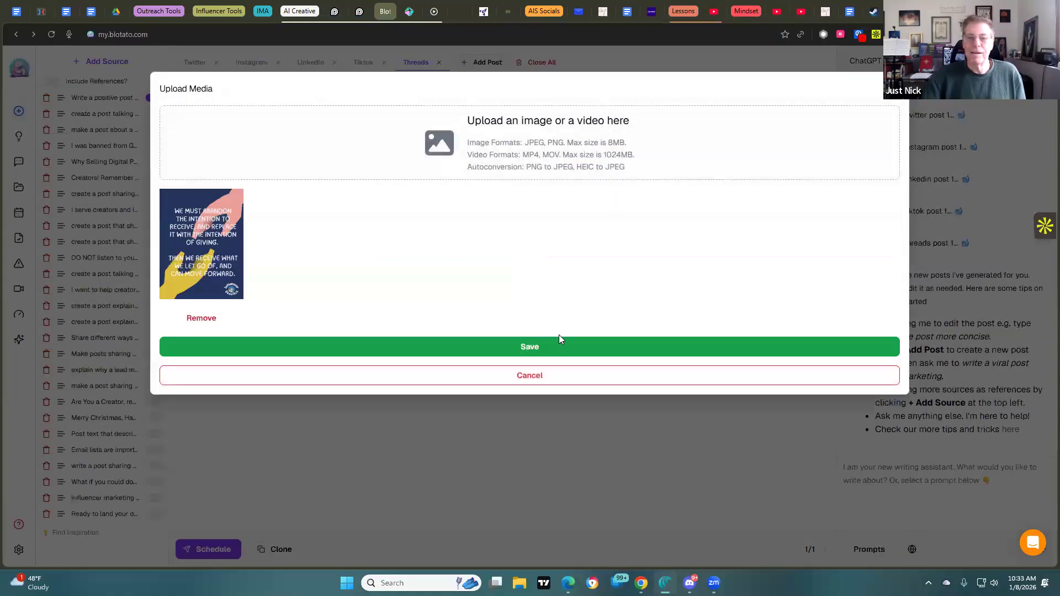
left_click(553, 349)
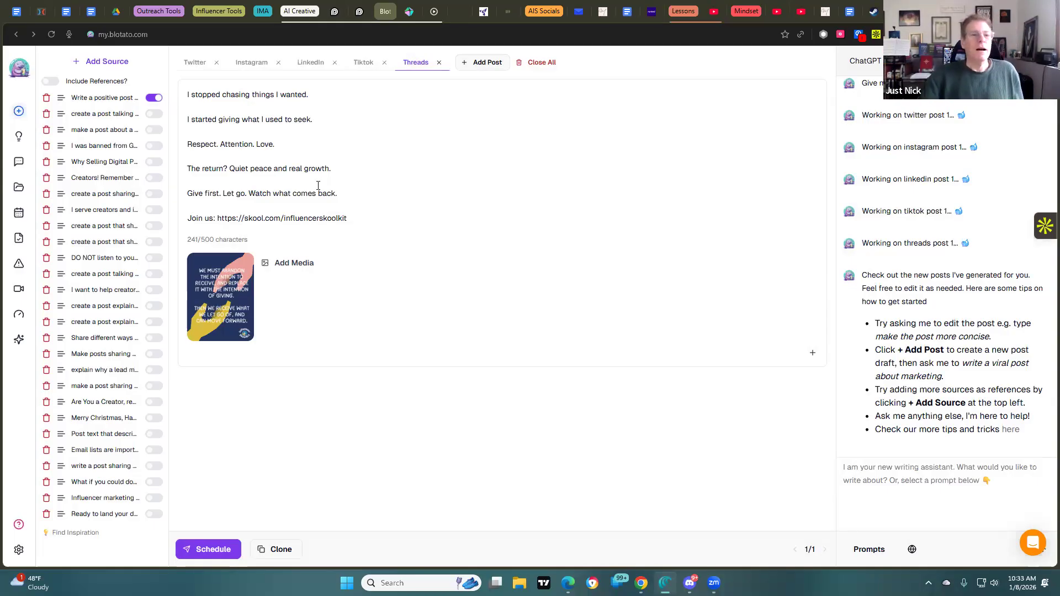
left_click(195, 65)
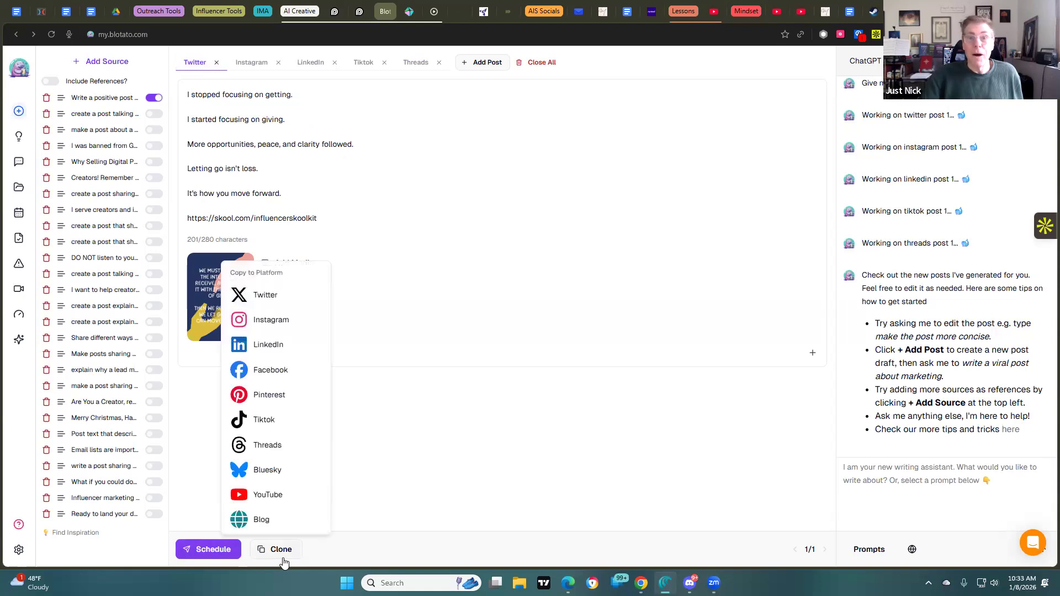
mouse_move(15, 194)
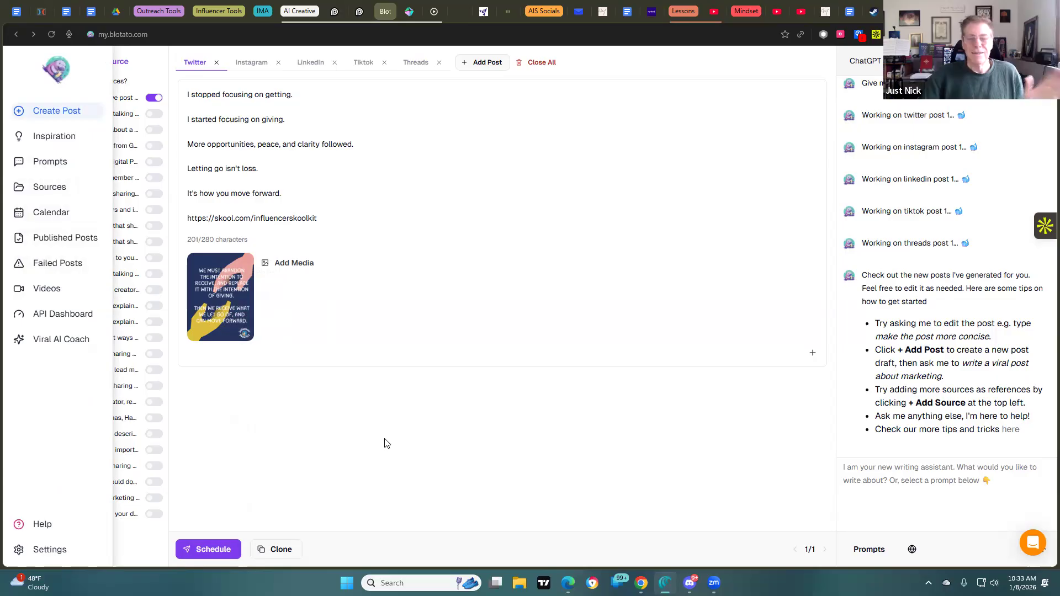
left_click(212, 551)
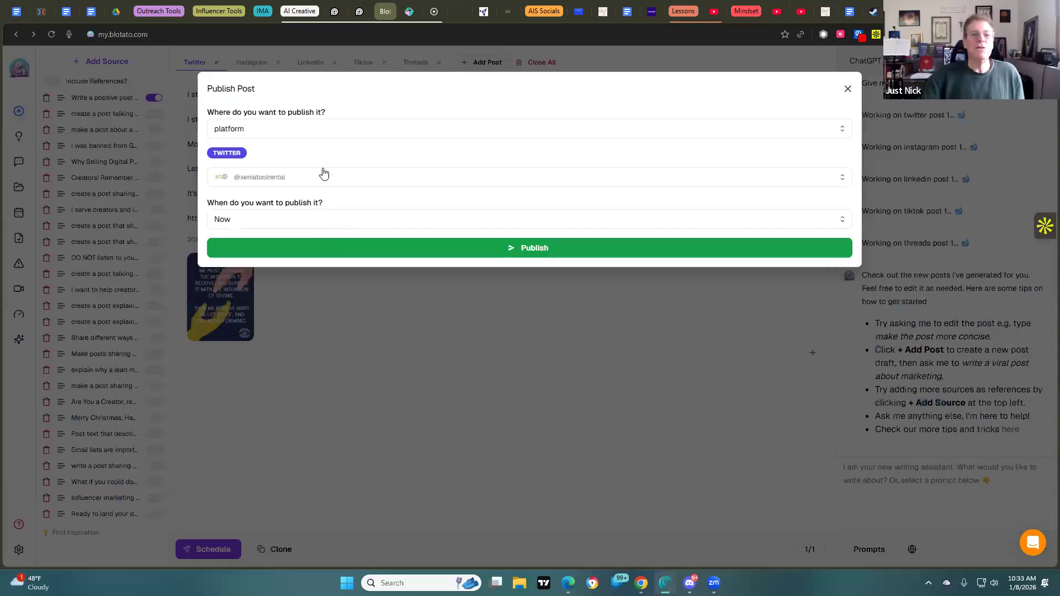
left_click(321, 176)
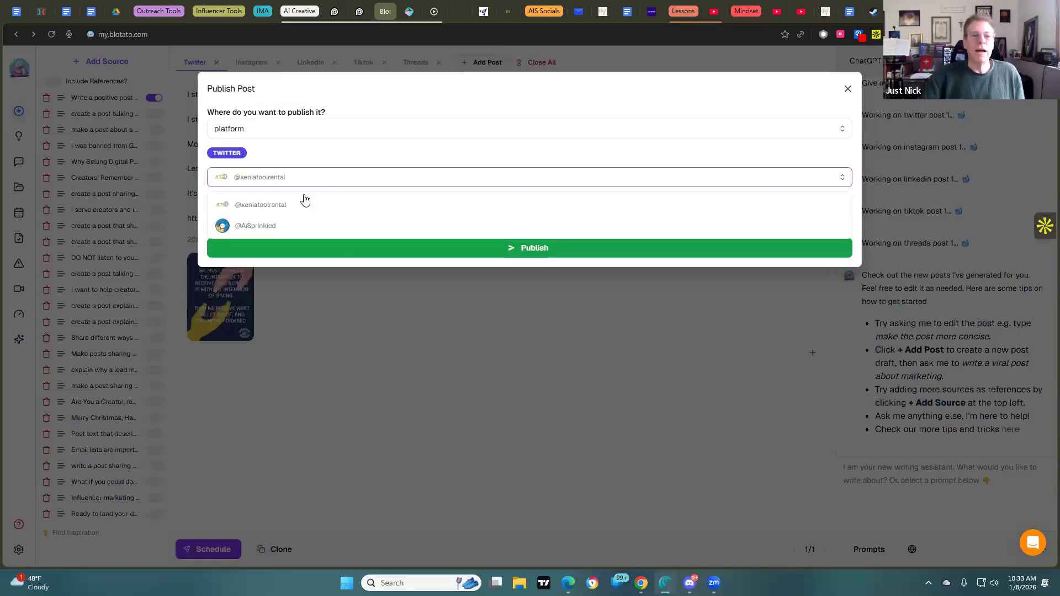
left_click(291, 227)
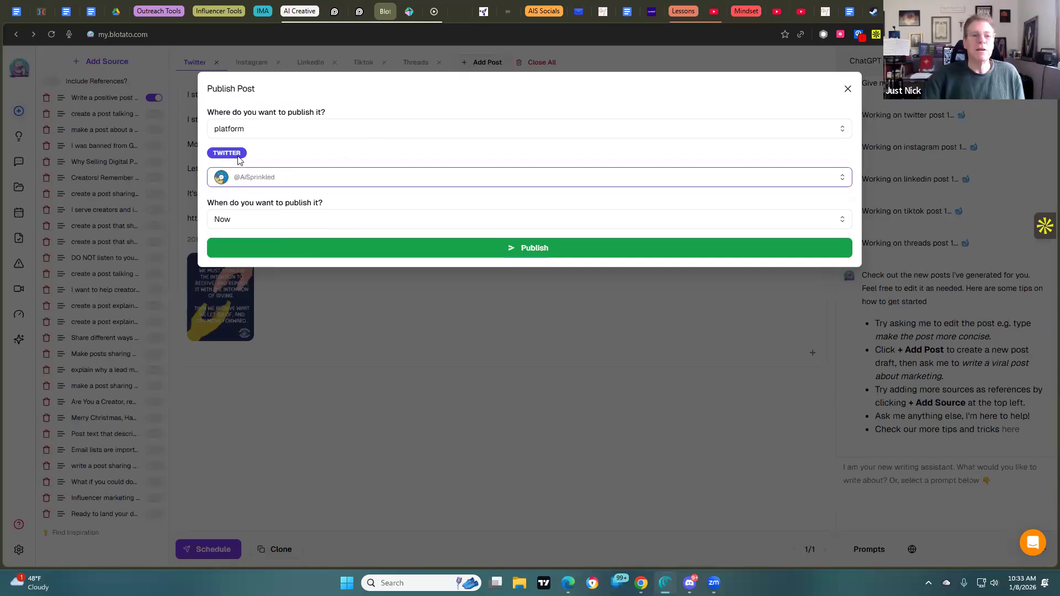
Step: Schedule the Twitter post for a picked time of 08 Jan 2026 01:33 PM
left_click(415, 220)
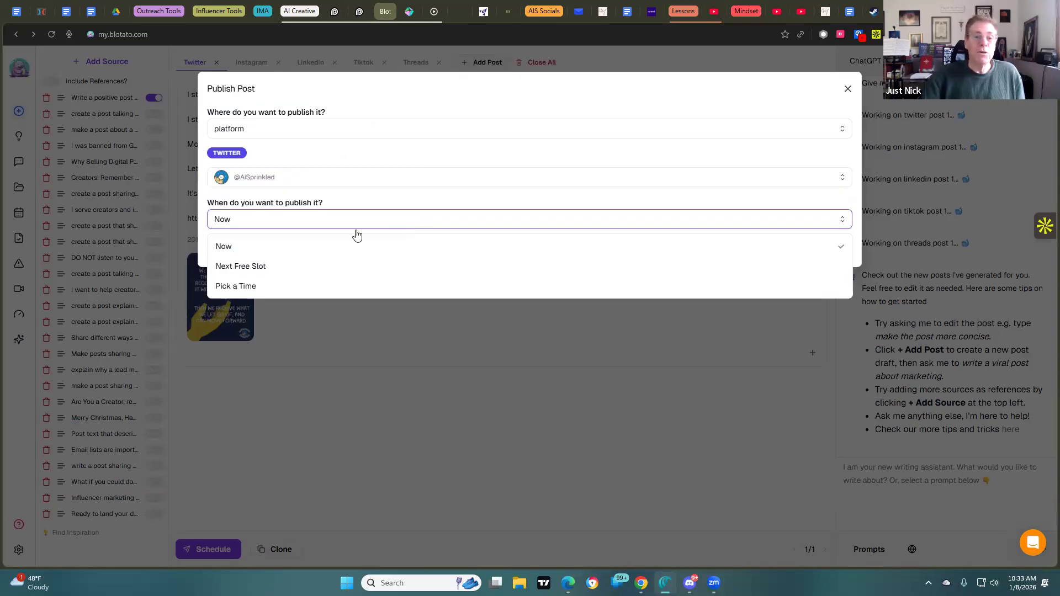
left_click(270, 285)
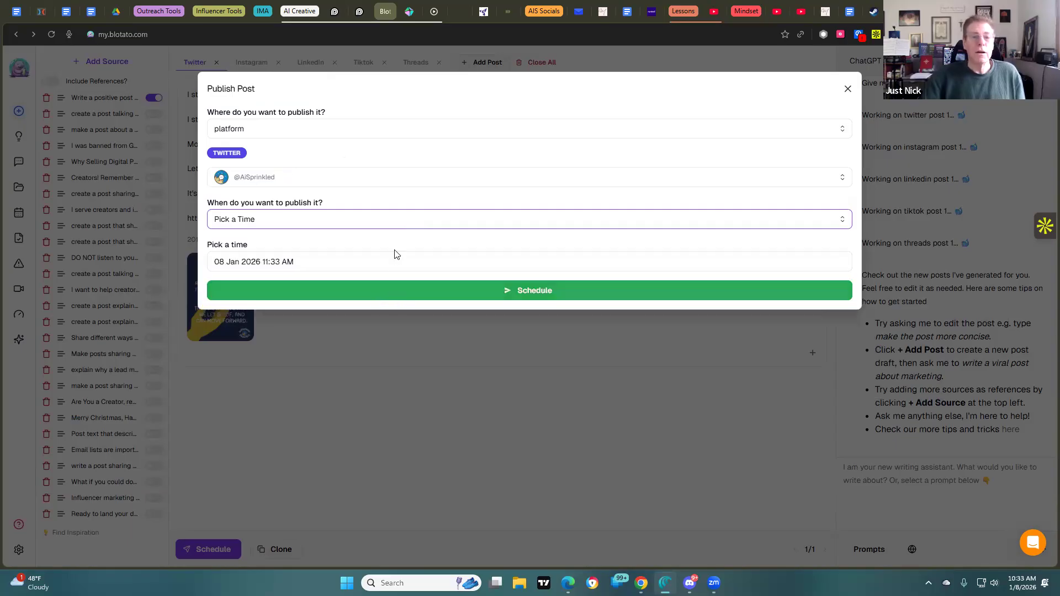
left_click(392, 268)
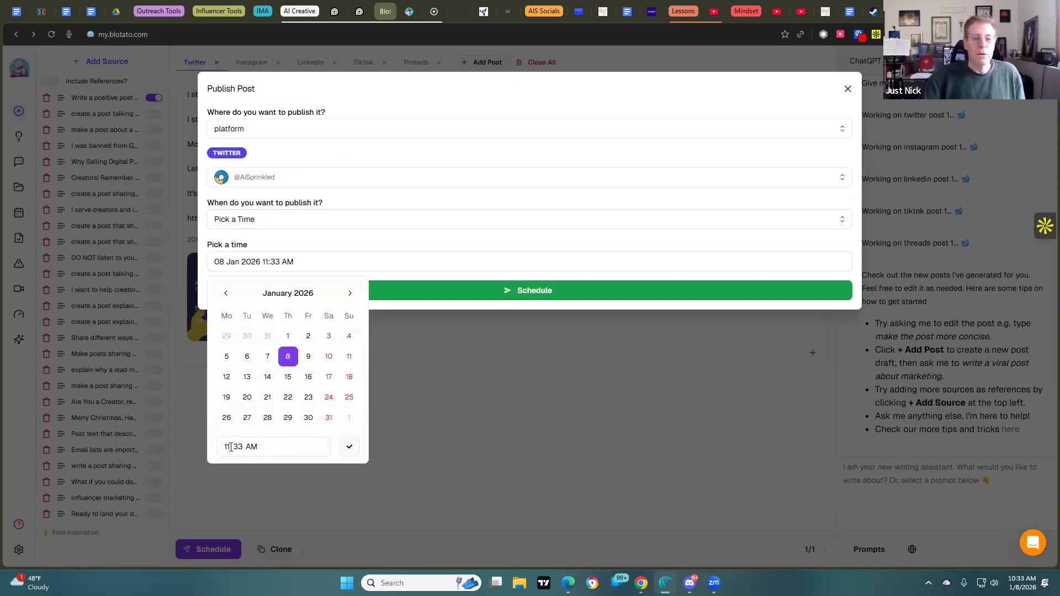
left_click(231, 448)
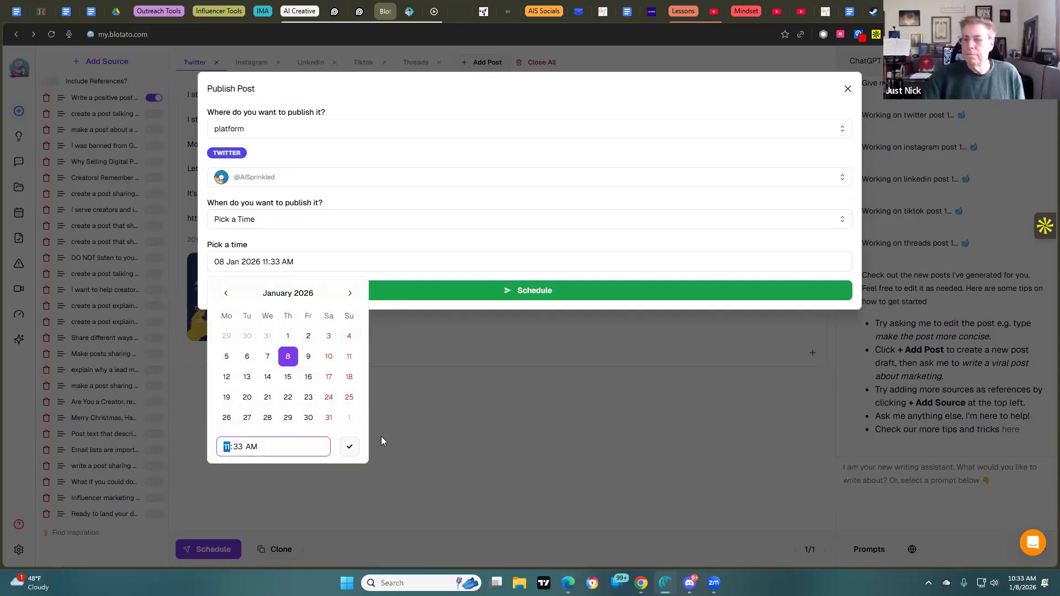
type("1")
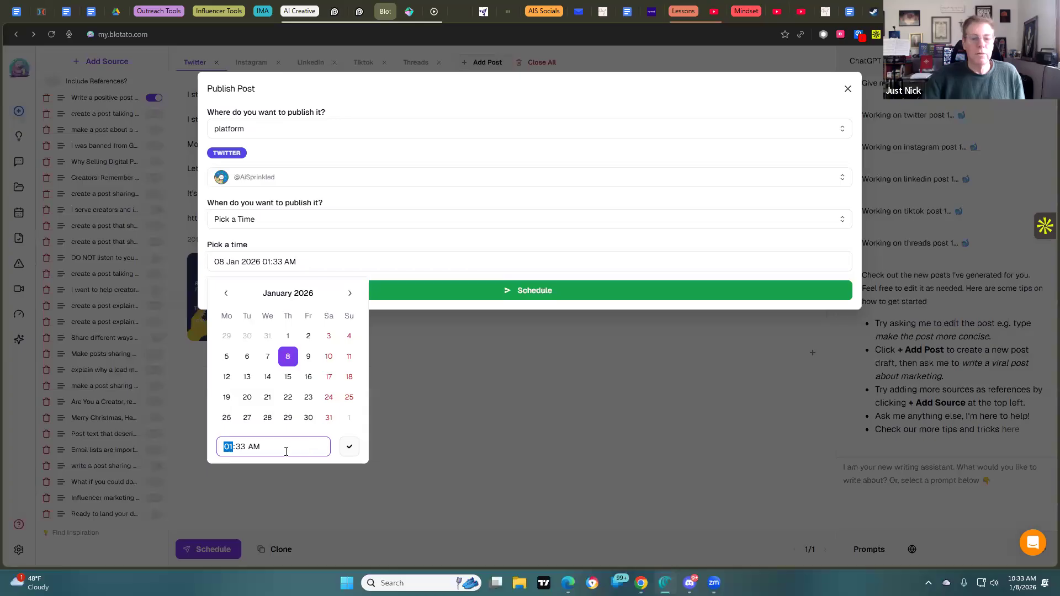
left_click(260, 452)
key("p")
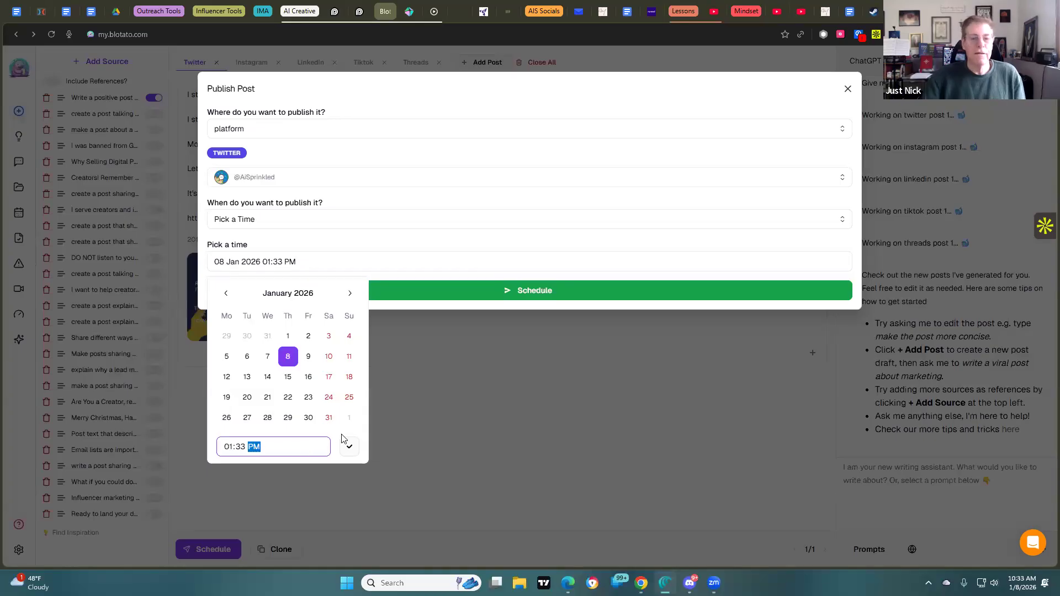
left_click(349, 447)
left_click(534, 292)
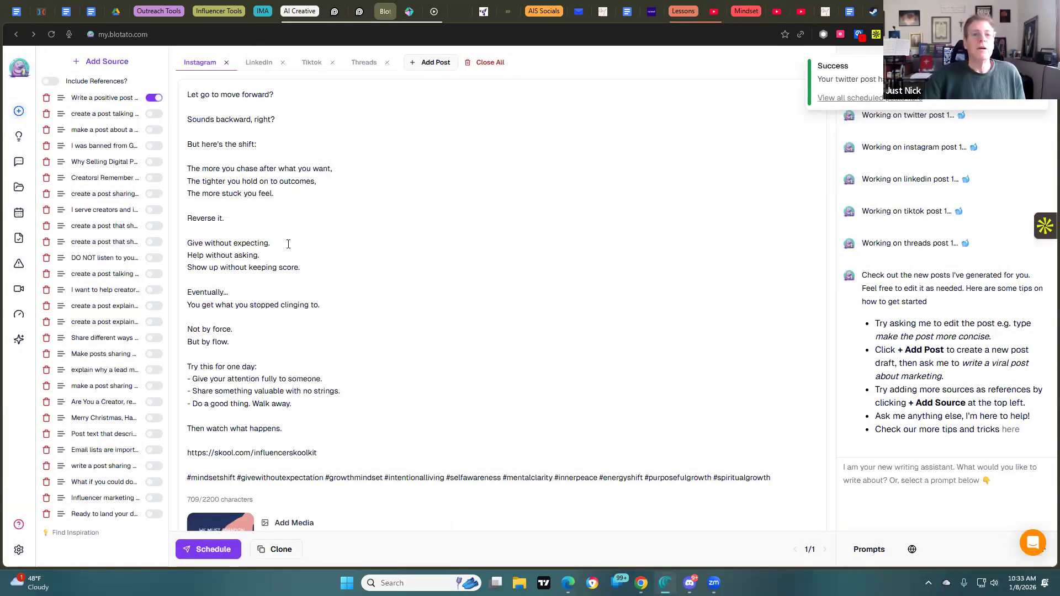
scroll(270, 234, "down", 2)
left_click(208, 549)
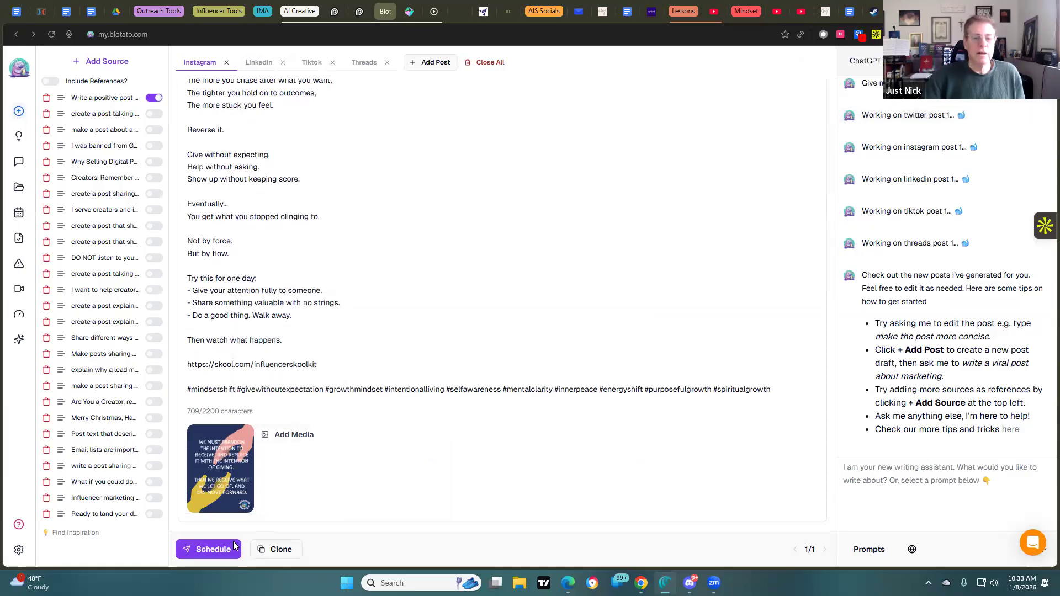
left_click(283, 180)
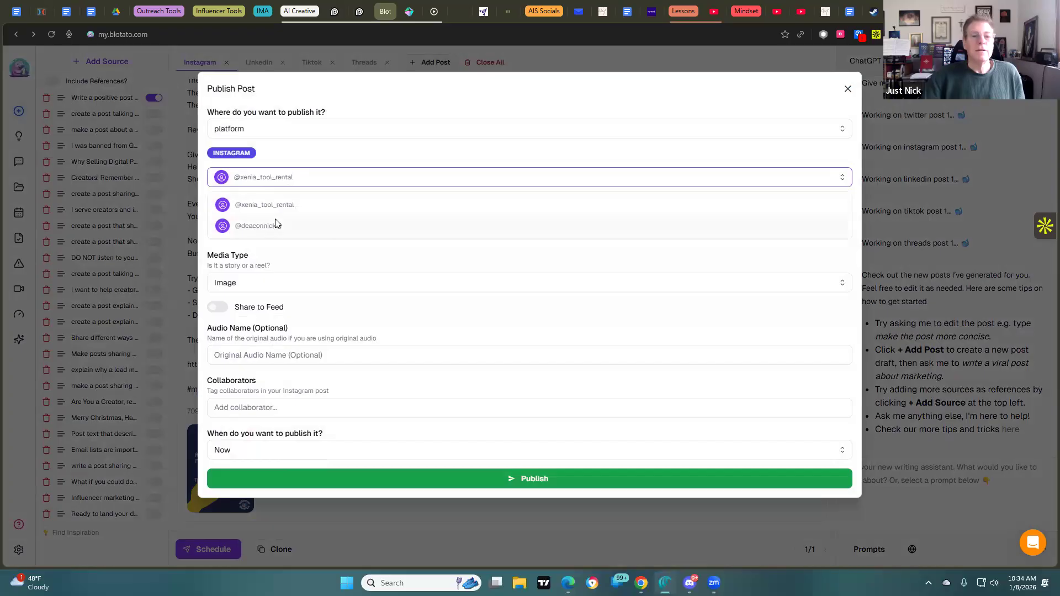
left_click(277, 225)
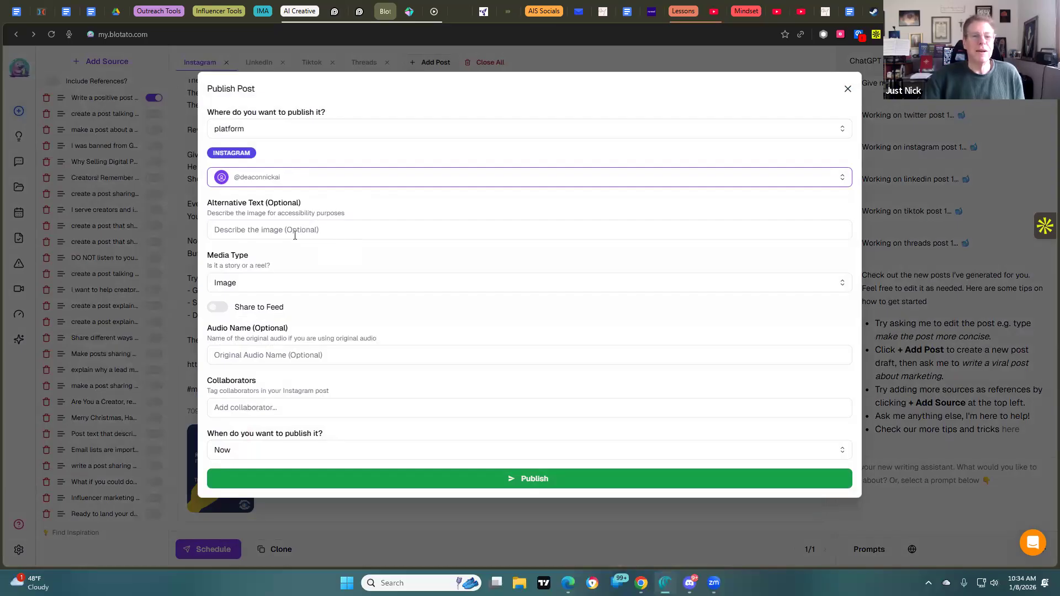
left_click(224, 307)
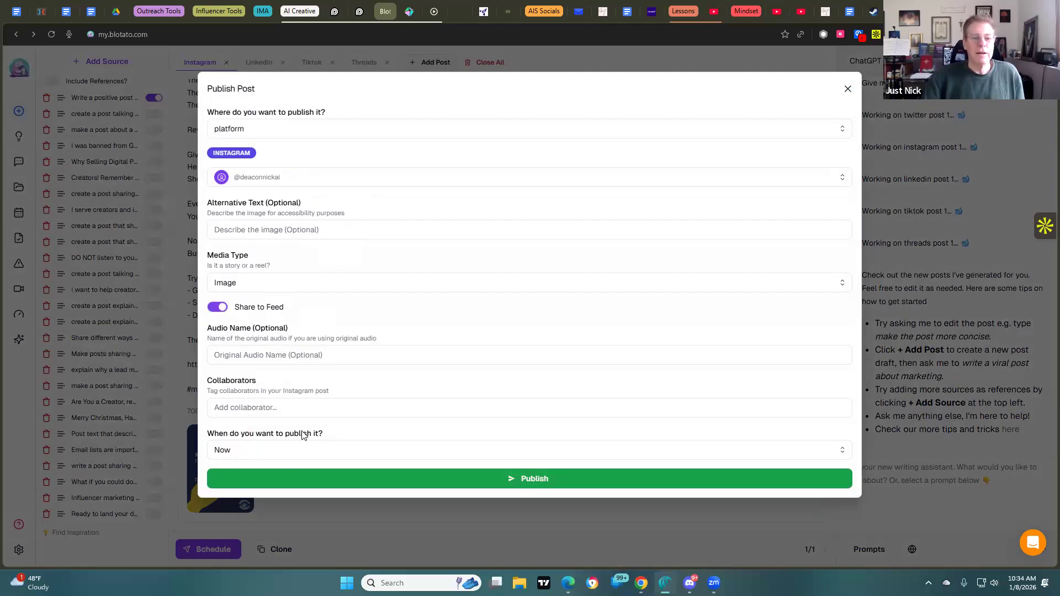
Step: Schedule the Instagram post for a picked time of 08 Jan 2026 12:33 PM
left_click(294, 457)
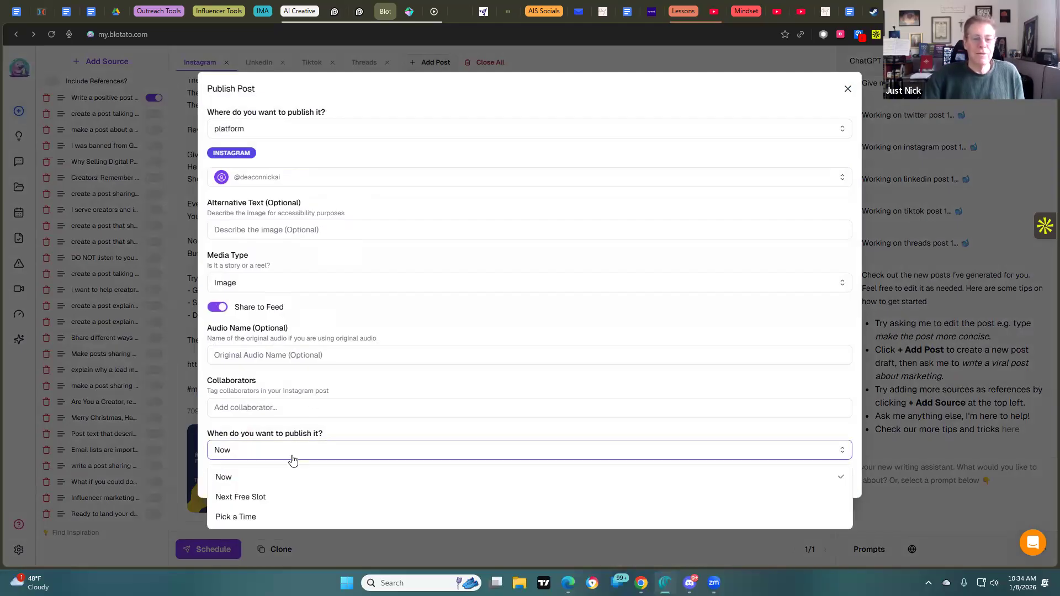
left_click(284, 516)
left_click(283, 497)
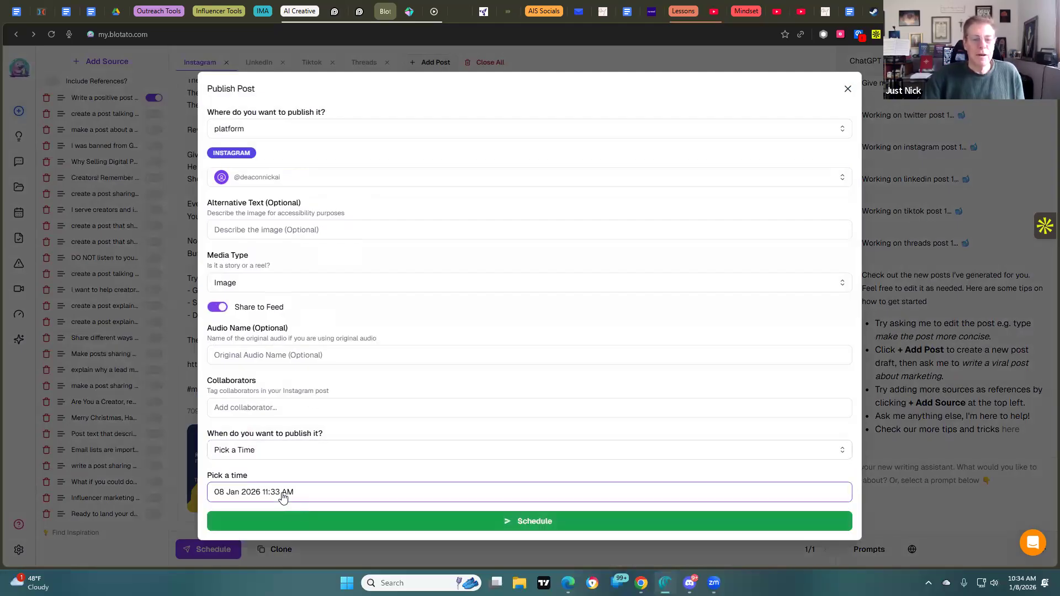
left_click(253, 461)
key("p")
left_click(227, 460)
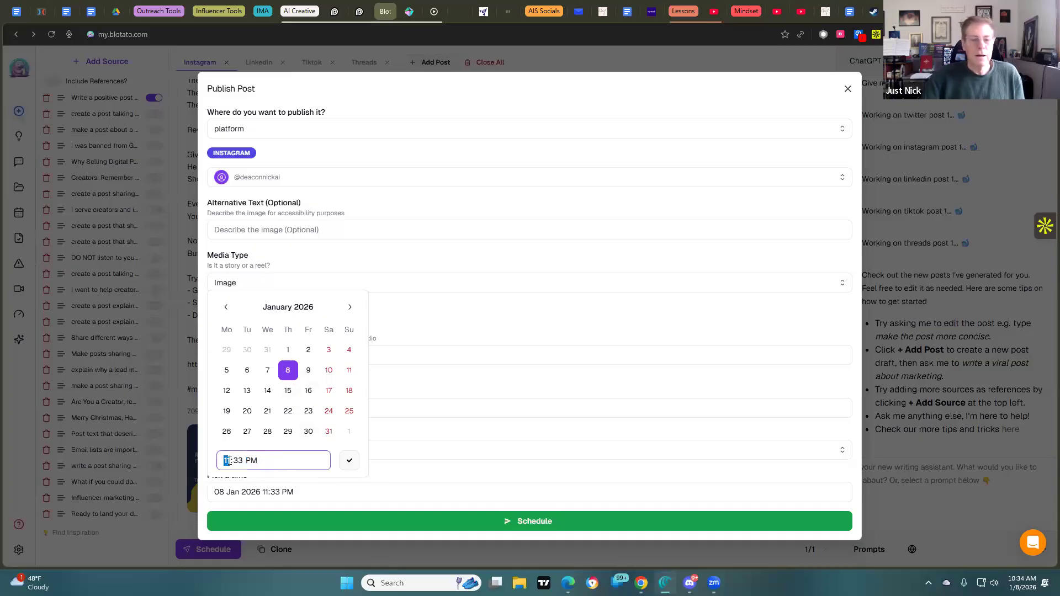
type("12")
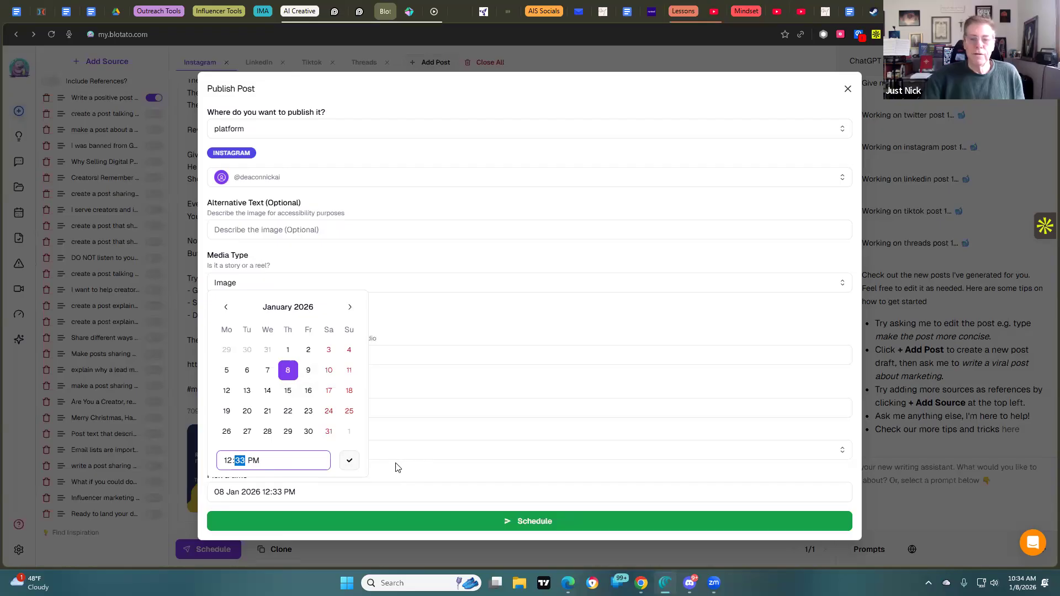
left_click(351, 461)
left_click(456, 518)
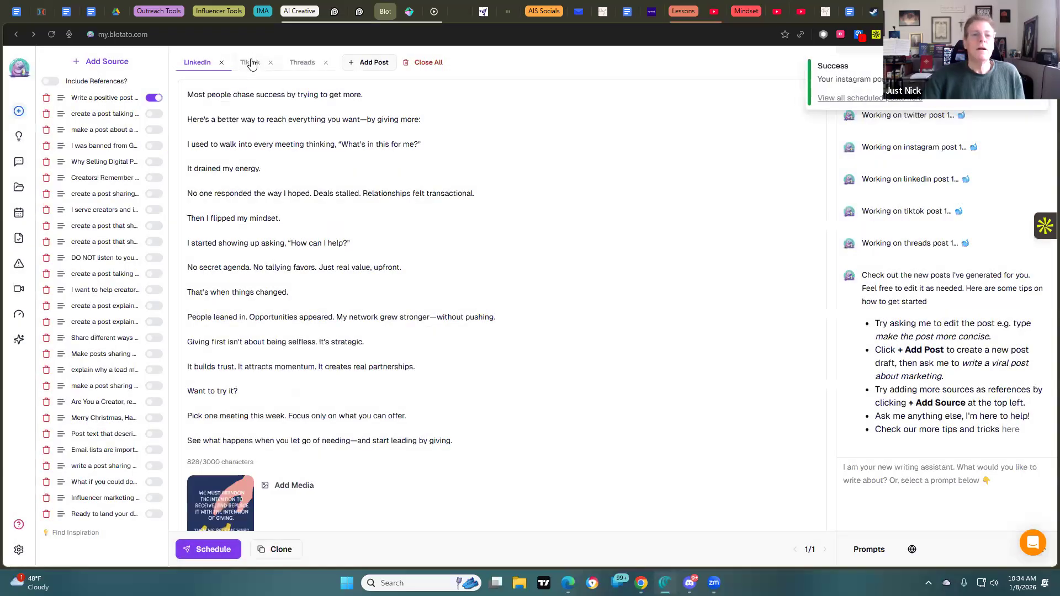
Step: Open the TikTok post's publishing settings and replace its title with "Stop going backwards! Click to move ahead!"
left_click(251, 64)
scroll(293, 475, "down", 5)
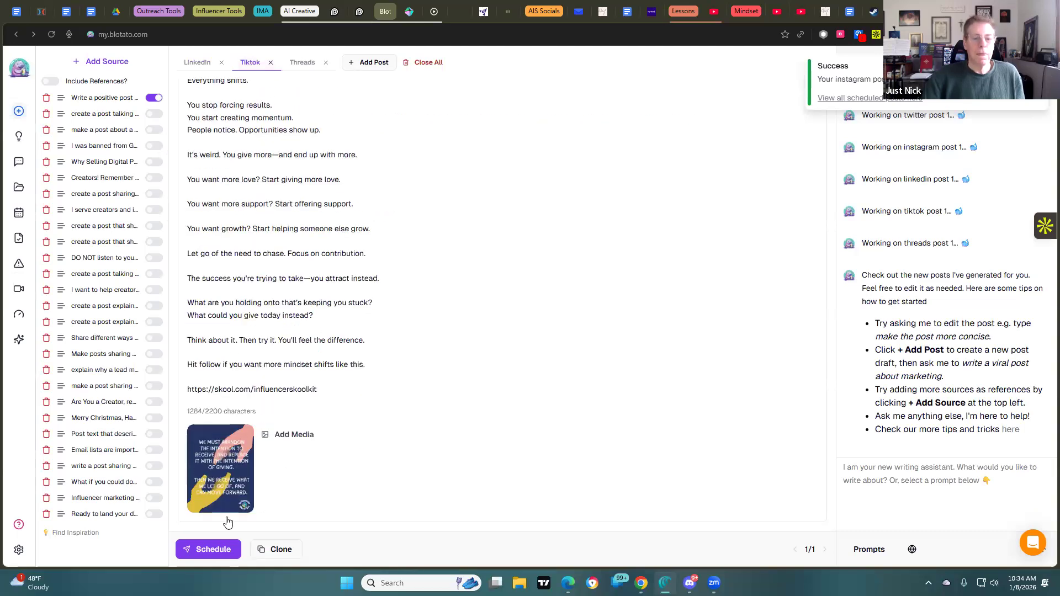
left_click(226, 554)
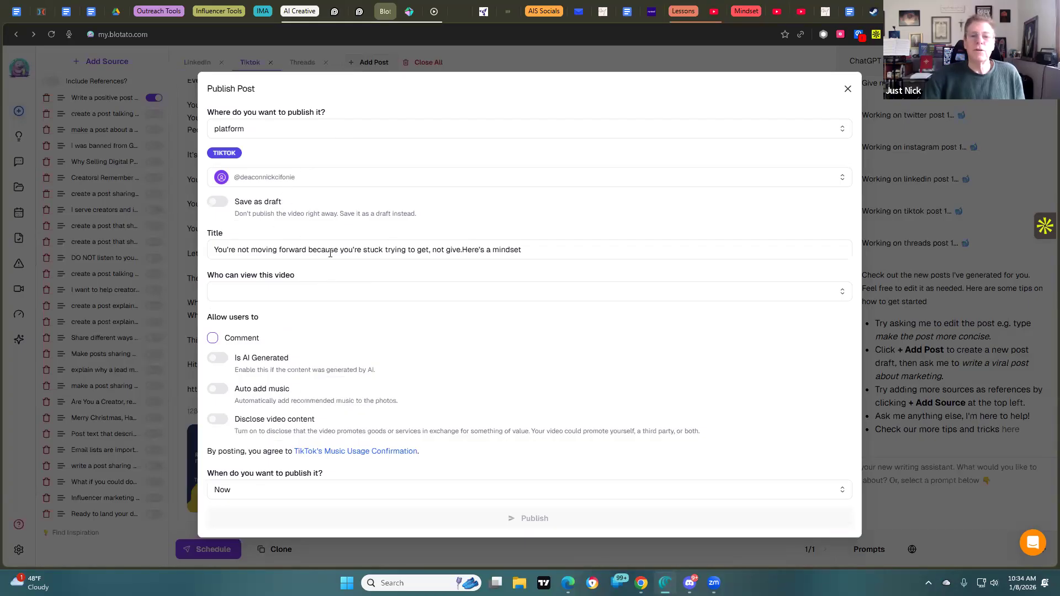
left_click_drag(524, 250, 216, 275)
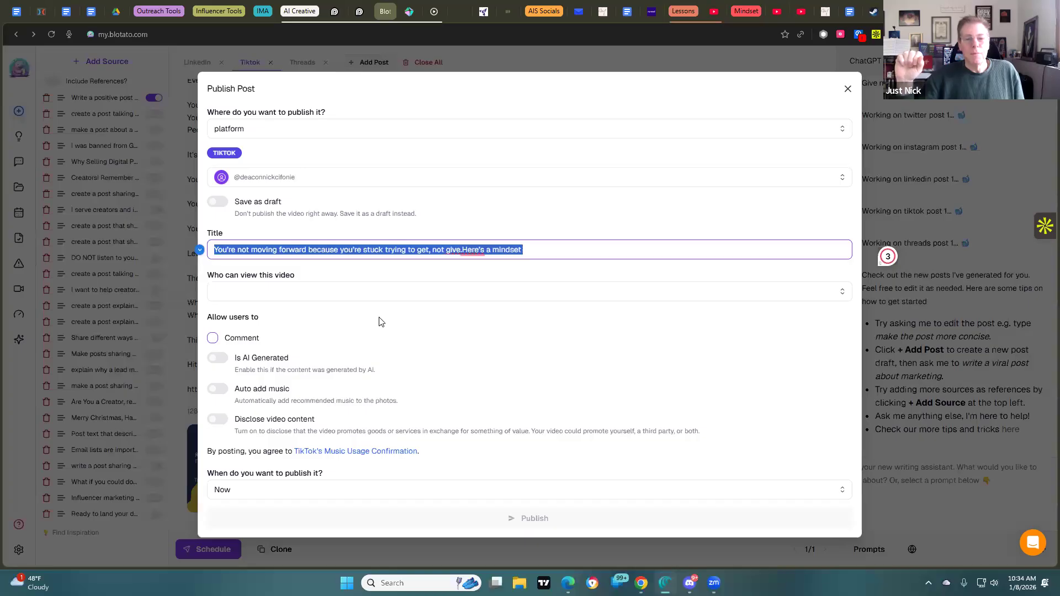
type("Stop")
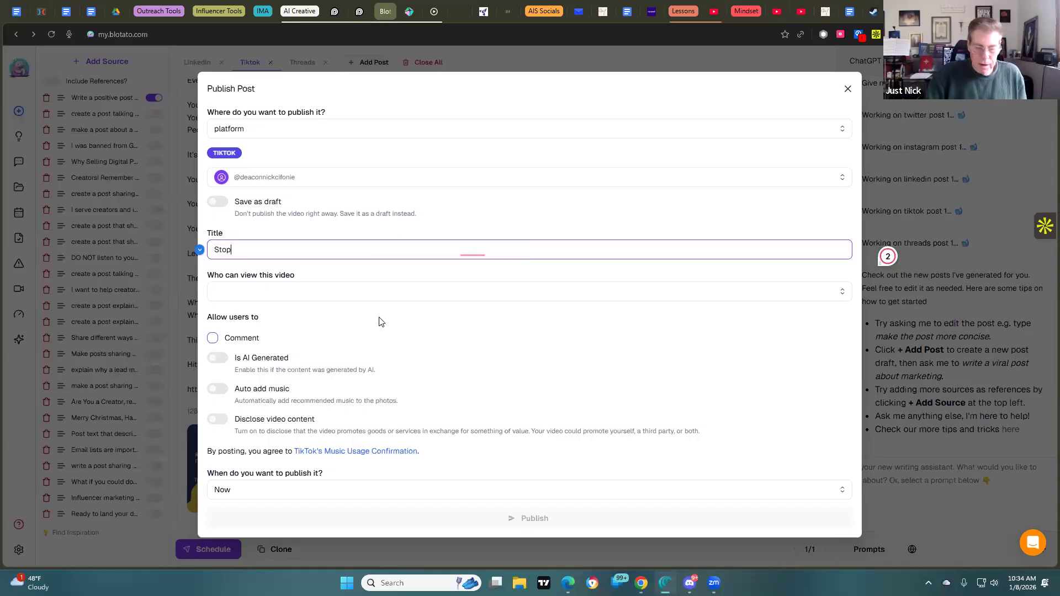
type(" going backwards! Click to mov")
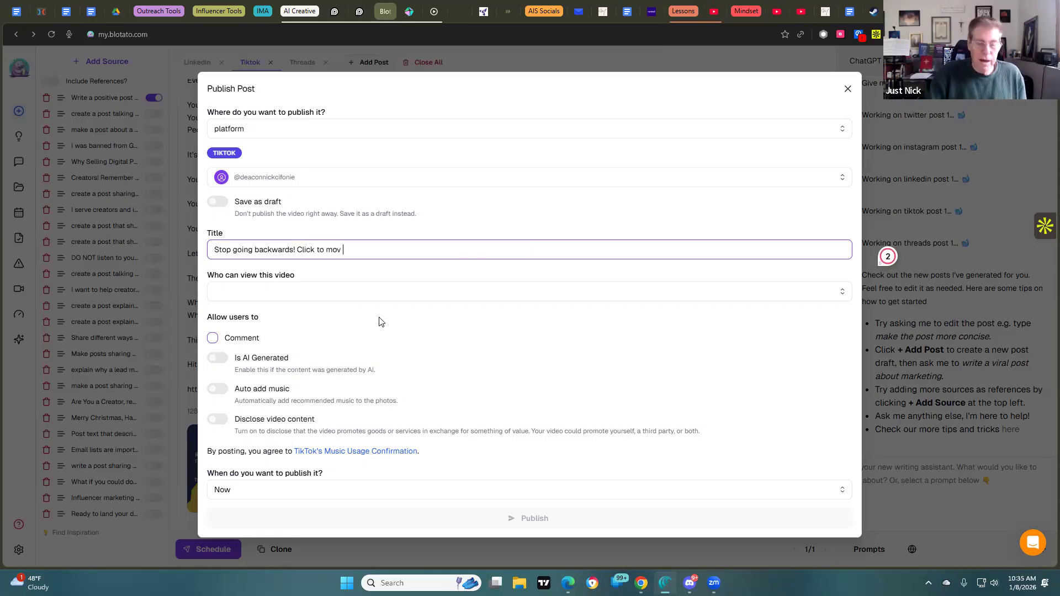
type("ahead!")
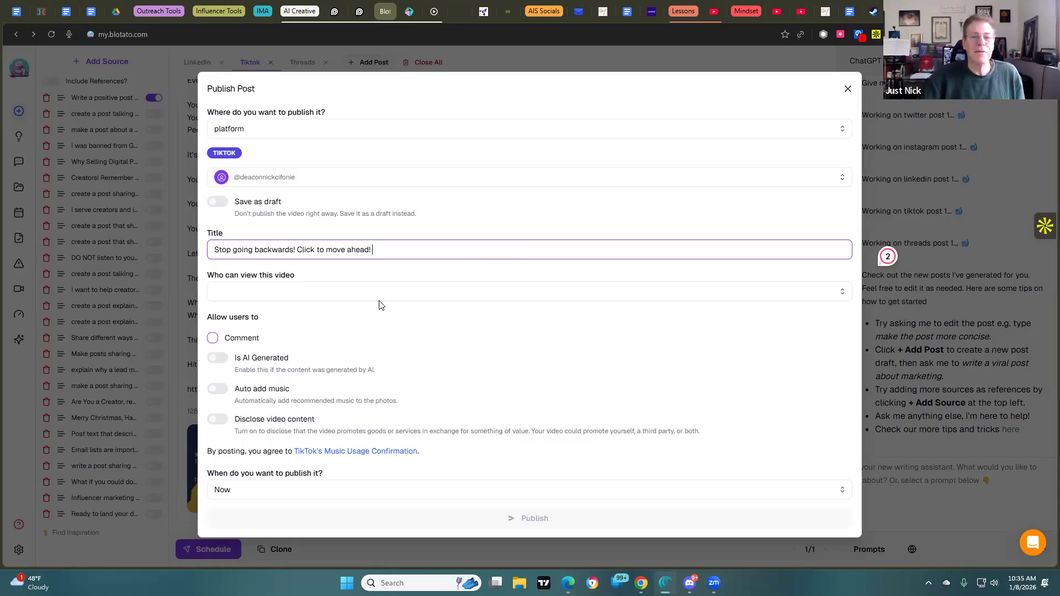
Step: Make the TikTok post viewable by Public, allow comments, and enable automatically added music
left_click(373, 291)
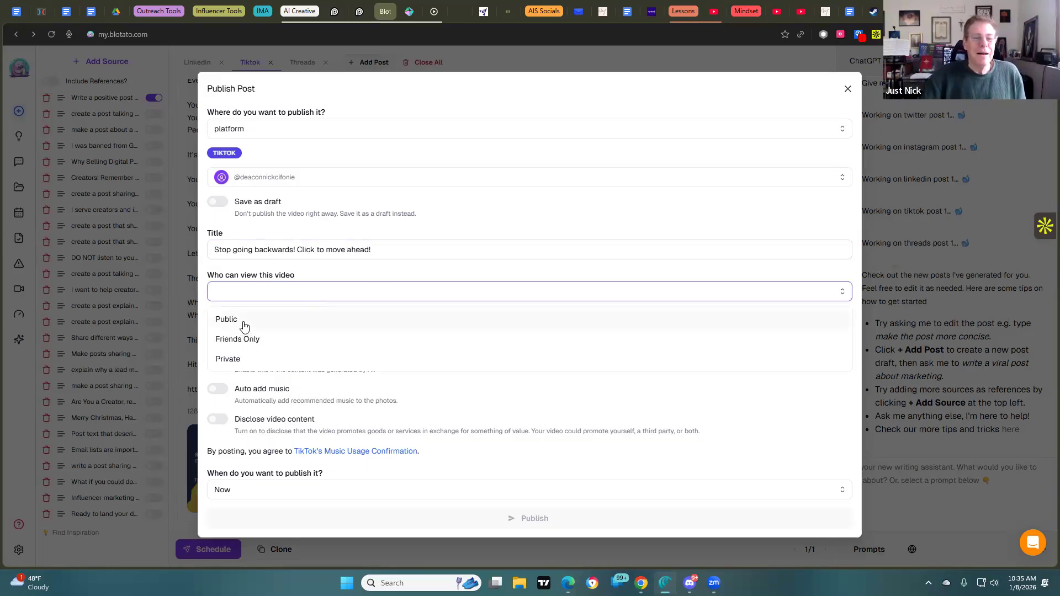
left_click(244, 321)
left_click(213, 337)
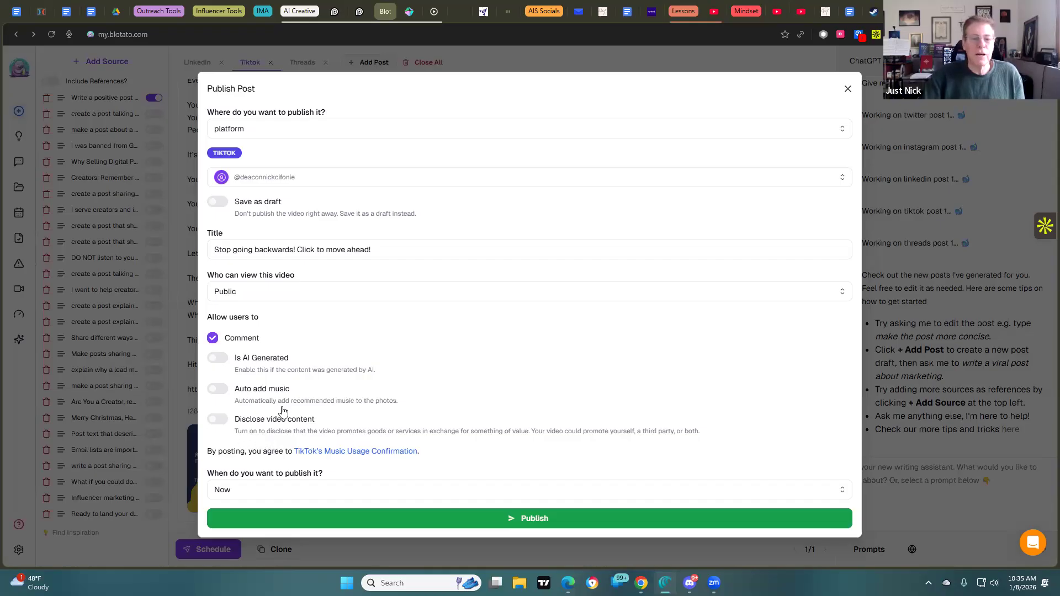
left_click(221, 389)
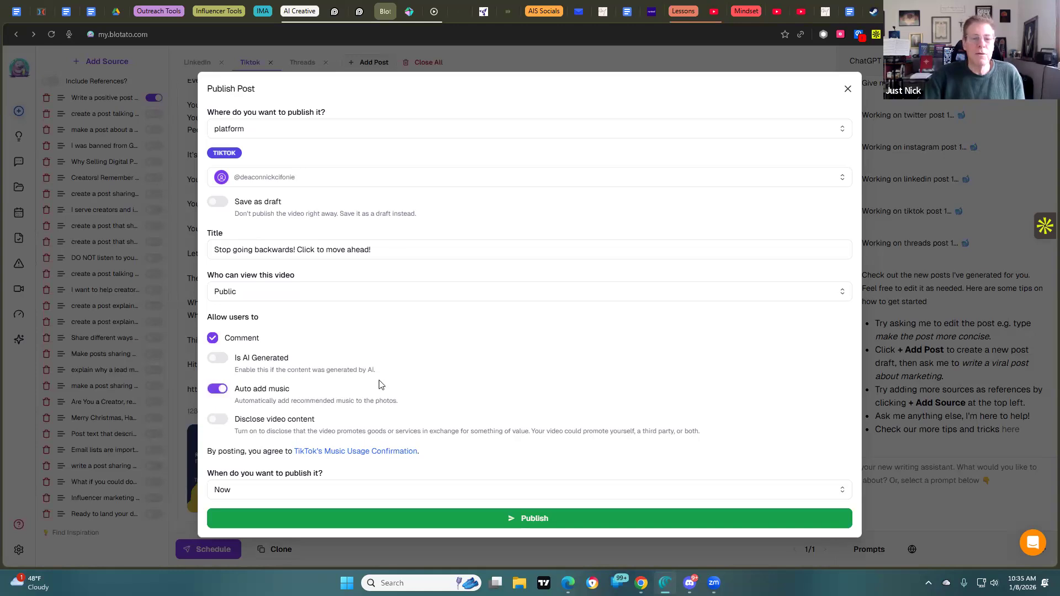
Step: Schedule the TikTok post for a picked time of 08 Jan 2026 12:34 PM
left_click(329, 496)
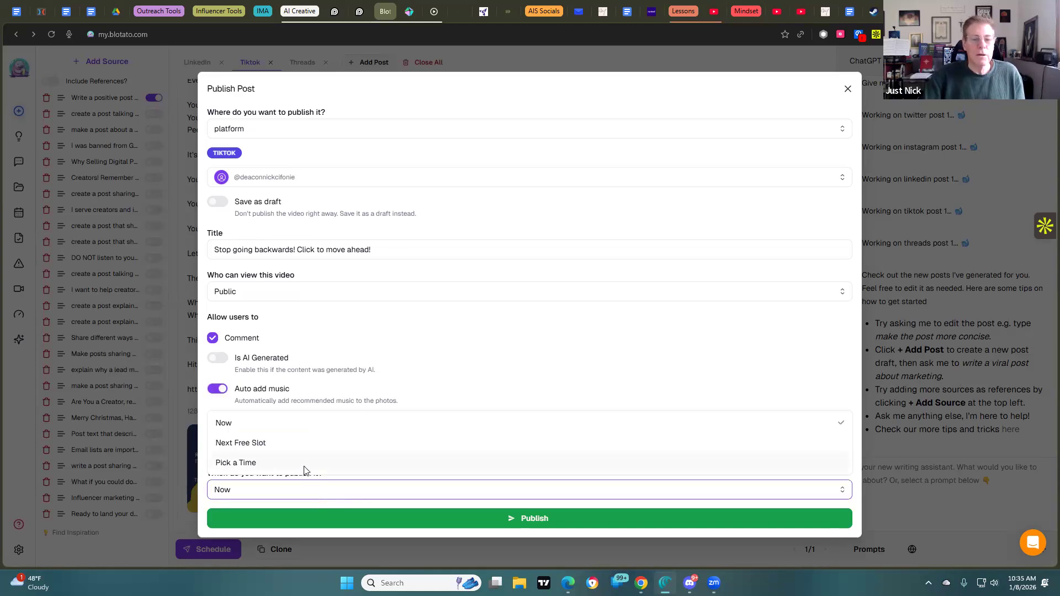
left_click(304, 463)
left_click(278, 489)
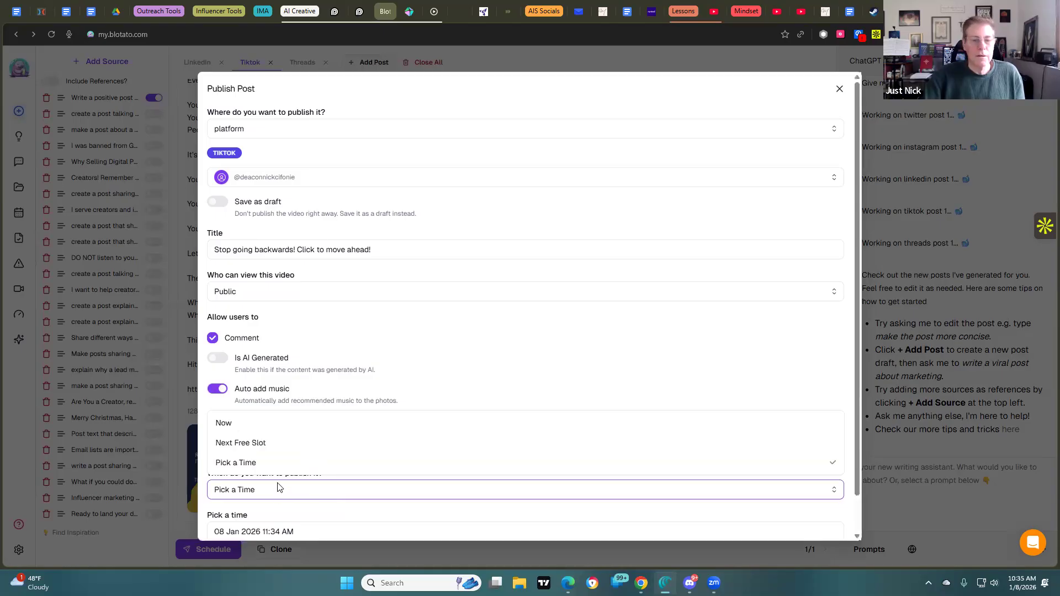
left_click(245, 424)
left_click(281, 489)
left_click(267, 464)
left_click(272, 492)
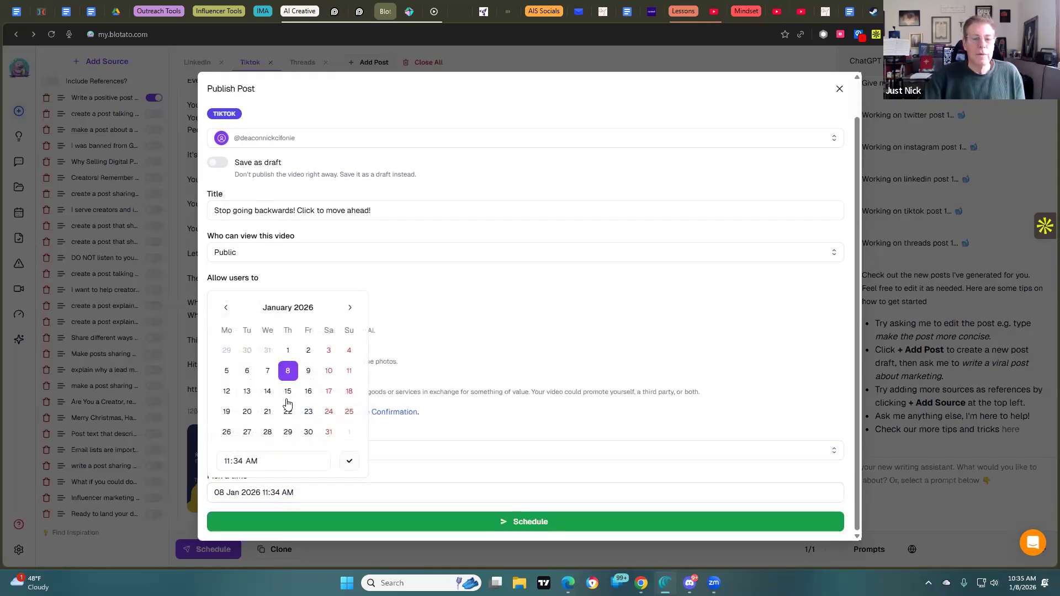
left_click(251, 460)
type("p")
left_click(230, 461)
type("12")
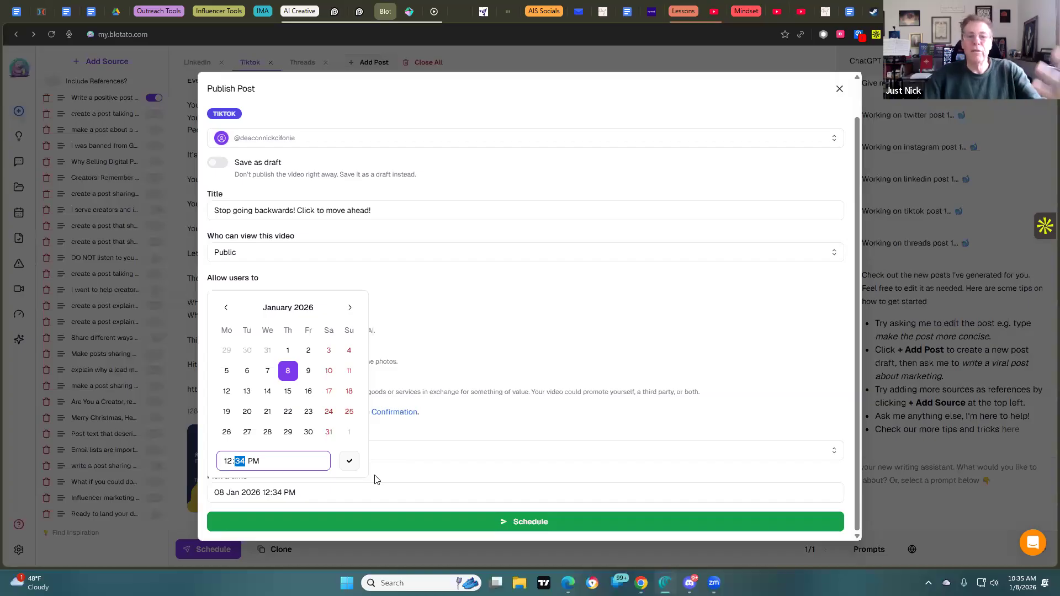
left_click(520, 528)
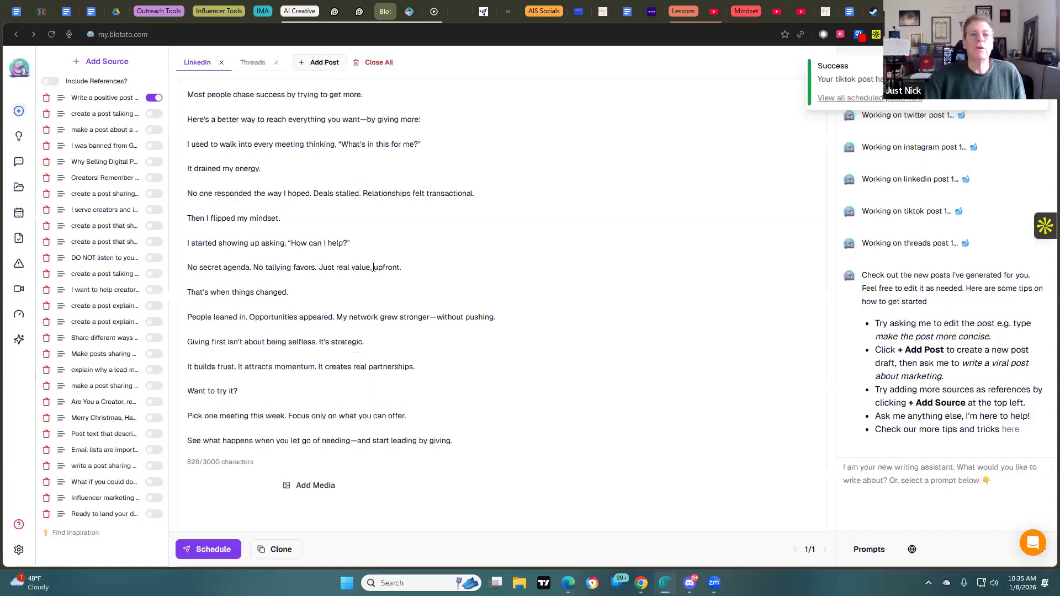
Step: Open the Threads post's publishing settings and choose to publish it at a picked time
left_click(250, 64)
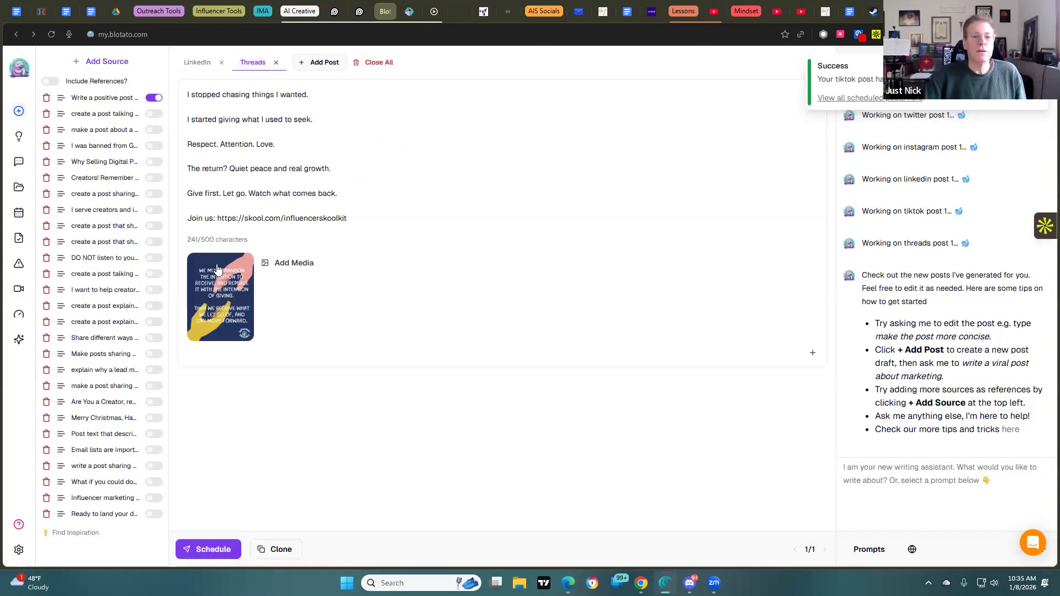
left_click(210, 548)
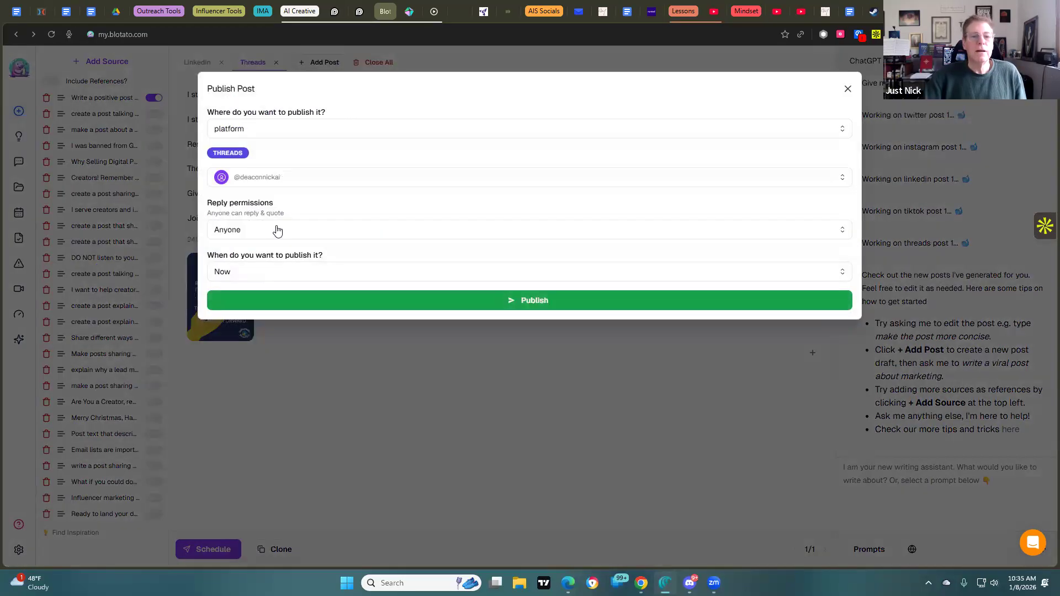
left_click(279, 276)
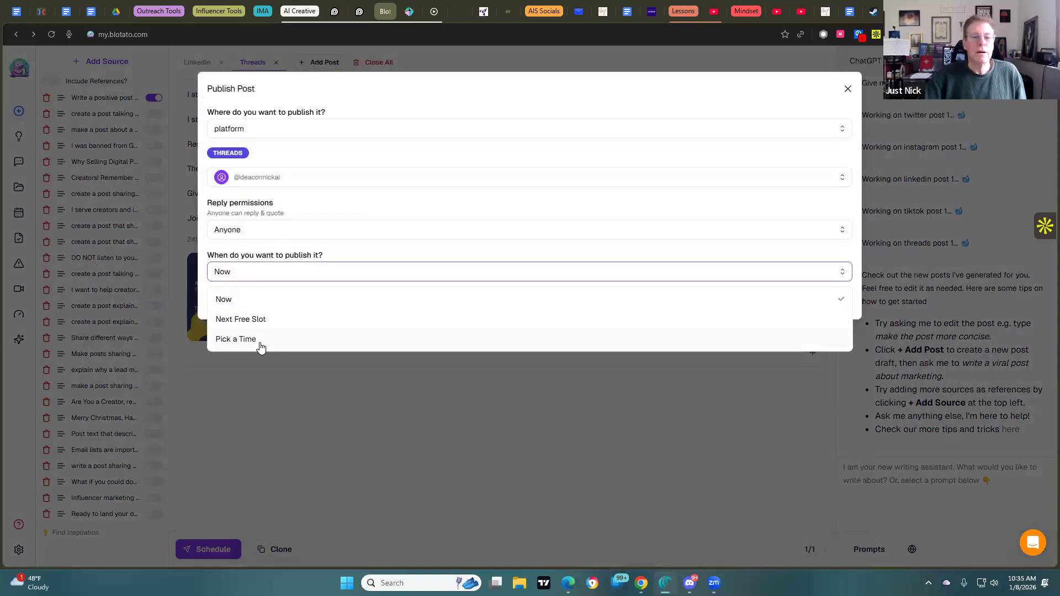
left_click(260, 339)
Step: Set the Threads post's publish time to 08 Jan 2026 01:05 PM and schedule it
left_click(271, 313)
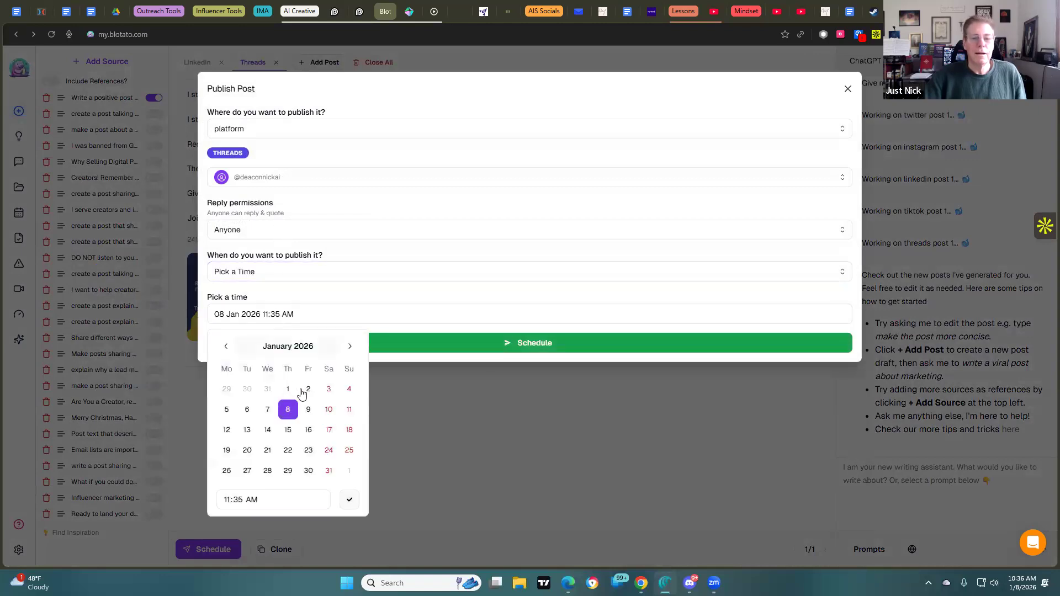
left_click(252, 498)
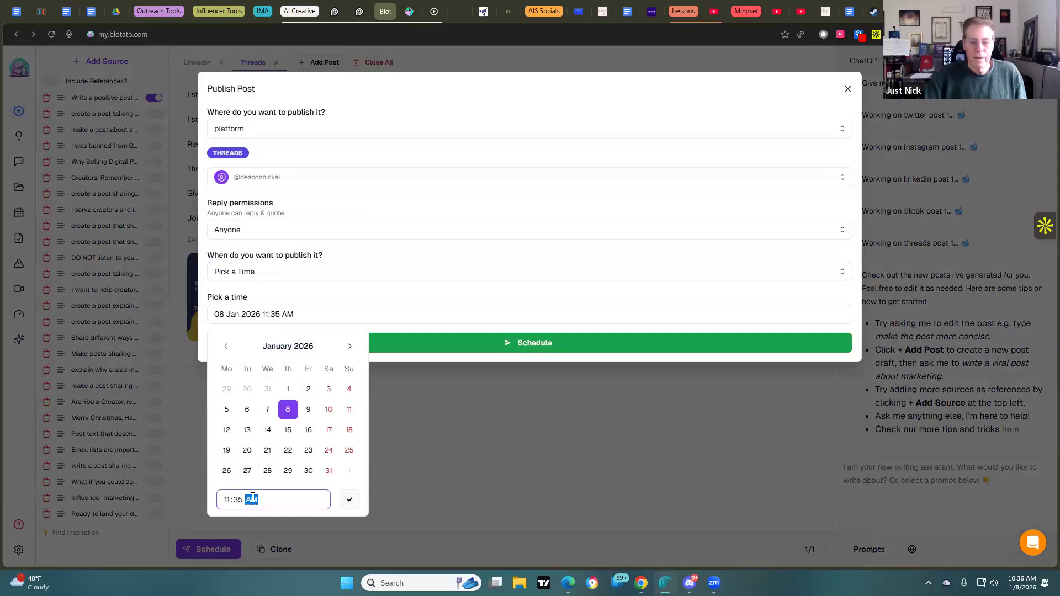
left_click(241, 499)
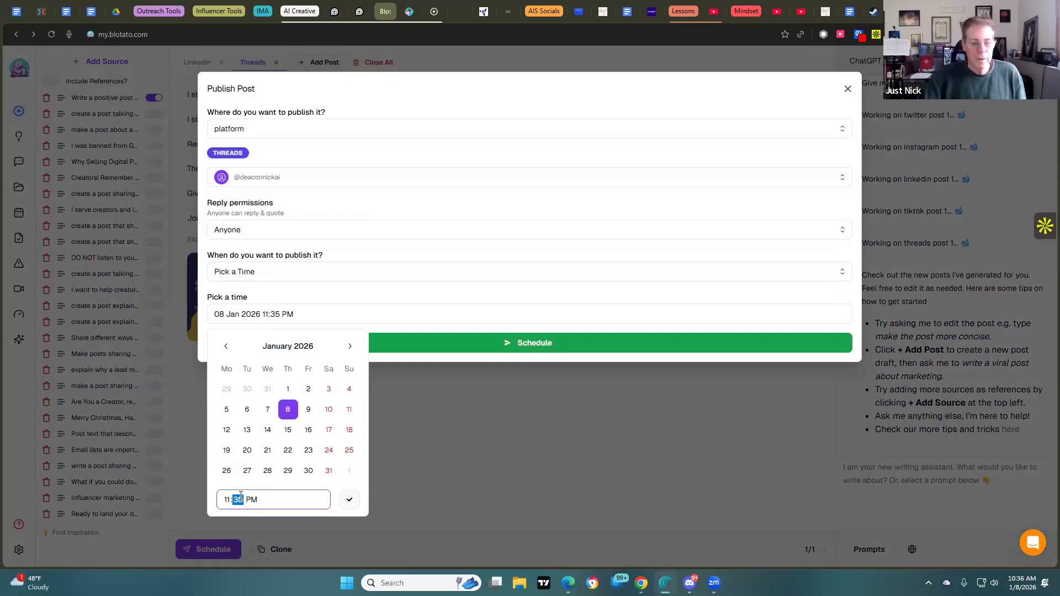
type("05")
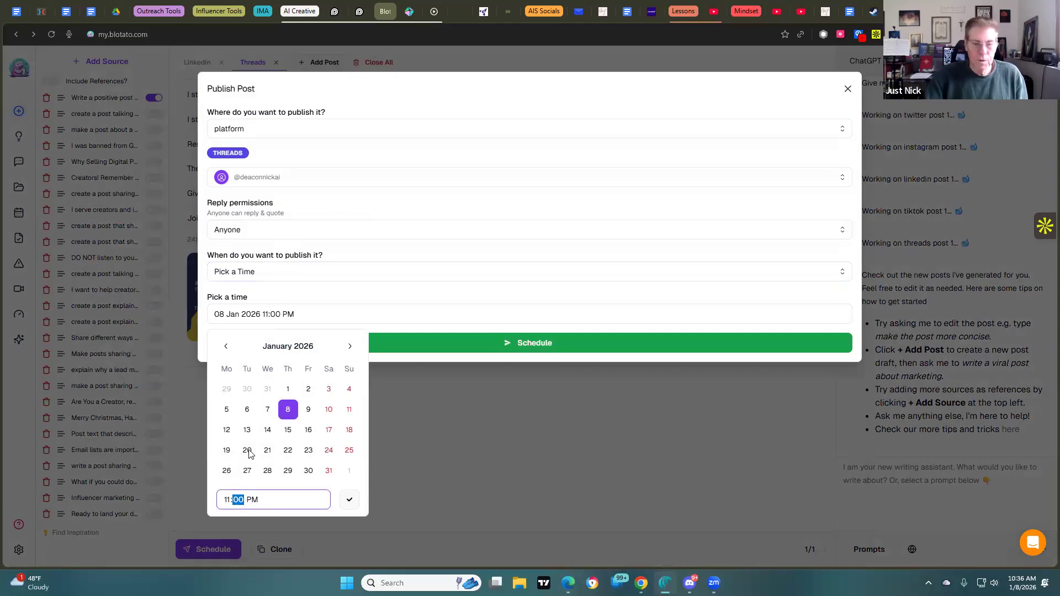
left_click(226, 501)
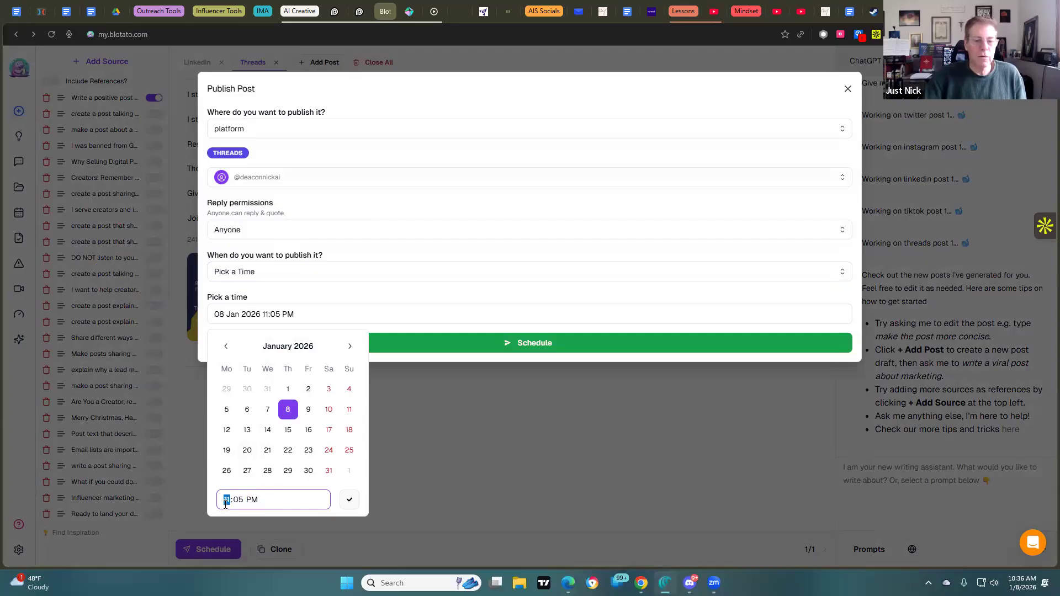
type("1")
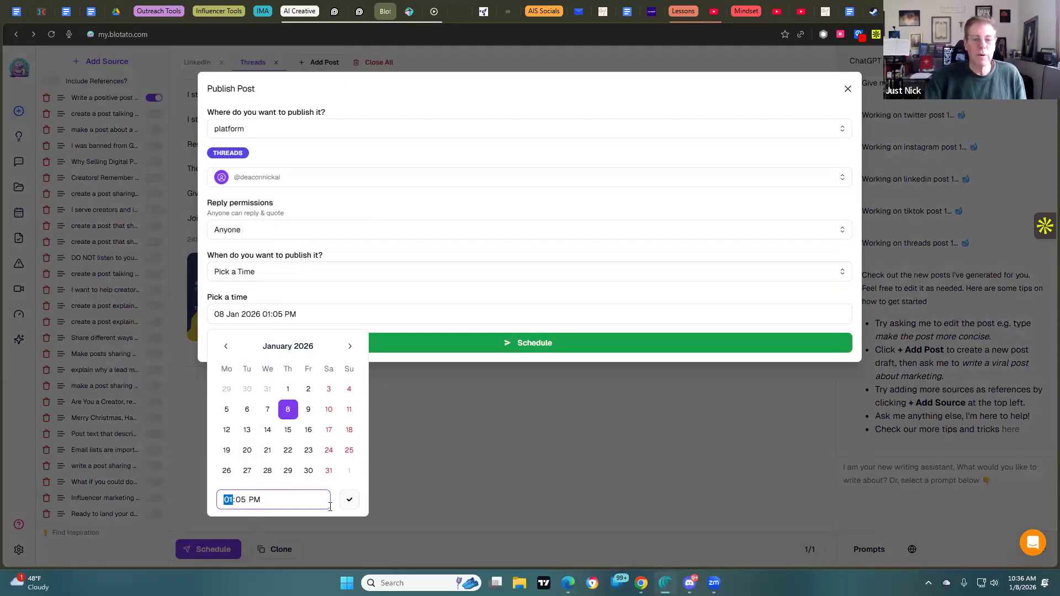
left_click(348, 501)
left_click(498, 347)
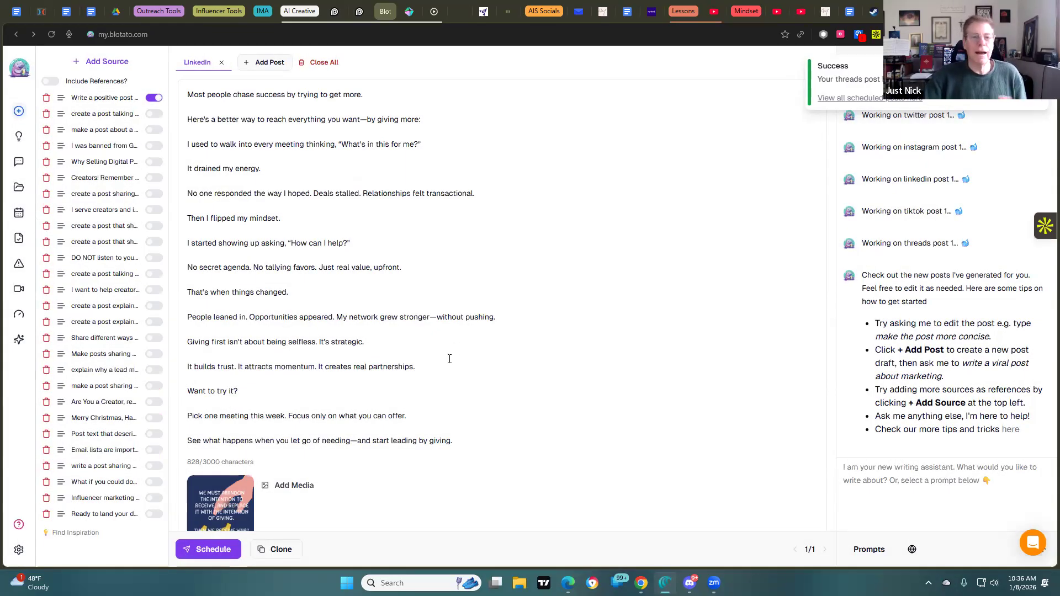
Step: Review the LinkedIn post with its quote image, open its publishing settings and choose to publish it at a picked time
scroll(449, 356, "down", 1)
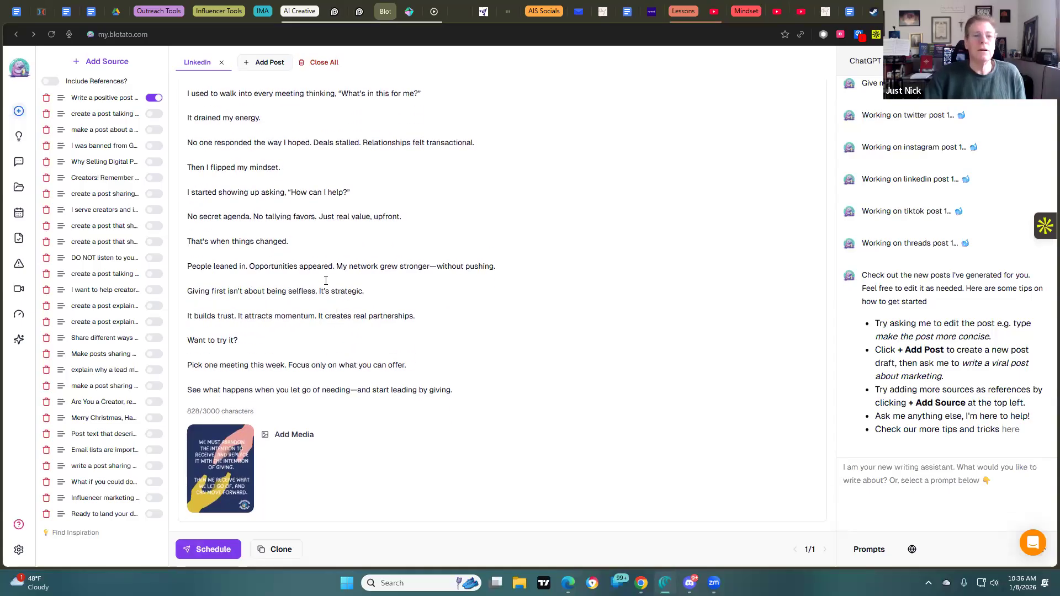
scroll(315, 278, "up", 1)
scroll(232, 452, "down", 1)
left_click(202, 549)
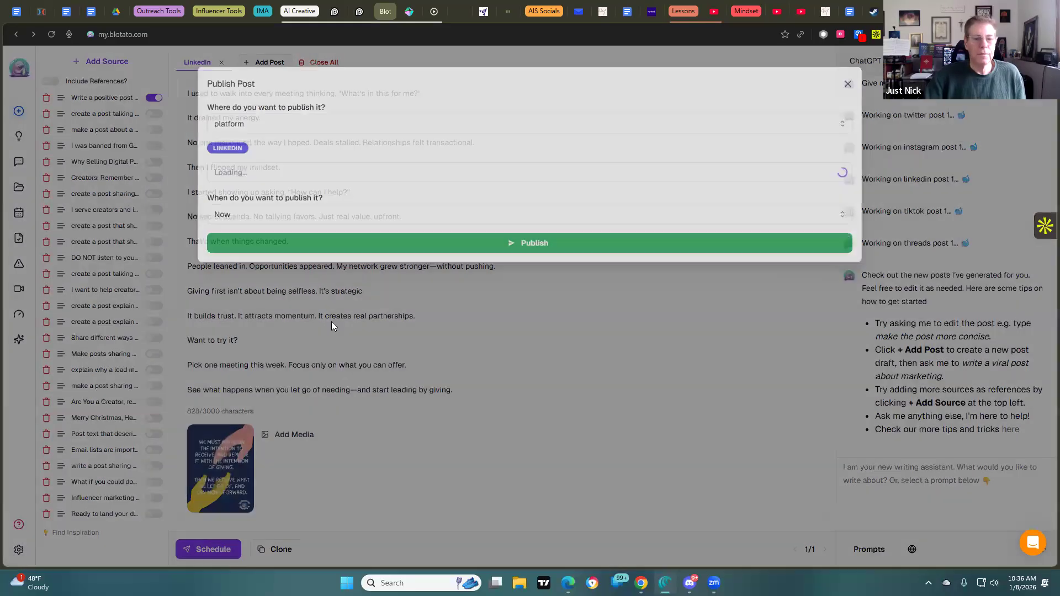
left_click(333, 219)
left_click(277, 286)
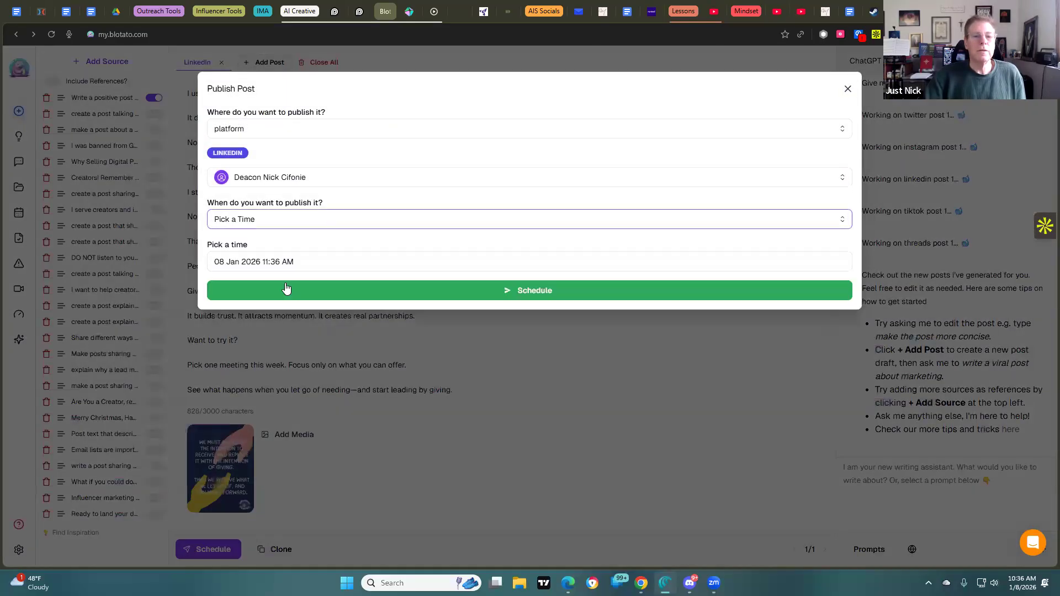
Step: Set the LinkedIn post's publish time to 08 Jan 2026 01:05 PM and schedule it
left_click(283, 262)
left_click(253, 447)
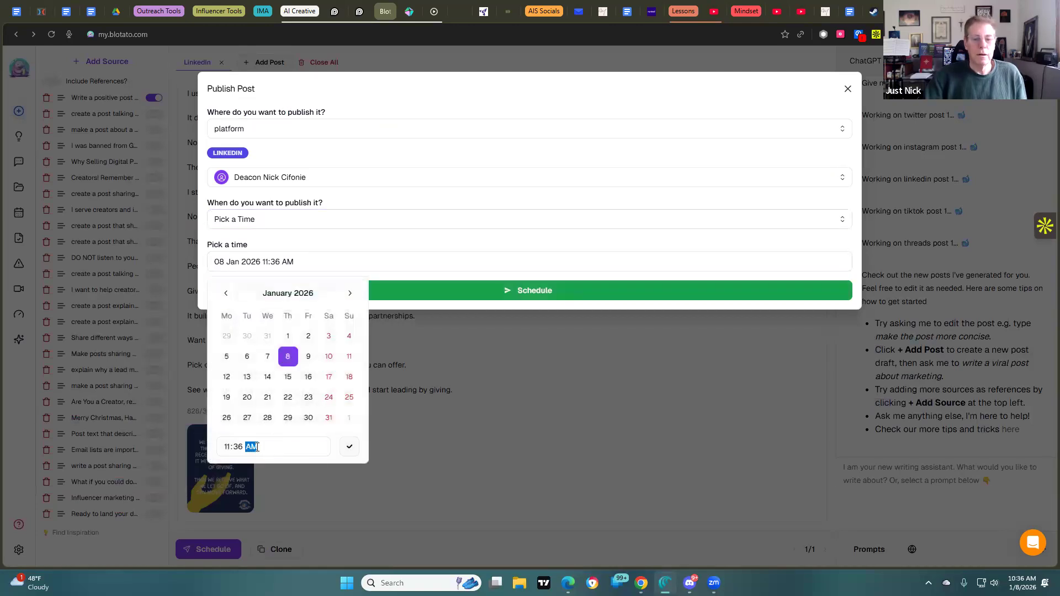
key("p")
left_click(227, 447)
type("1")
left_click(239, 445)
type("05")
left_click(349, 447)
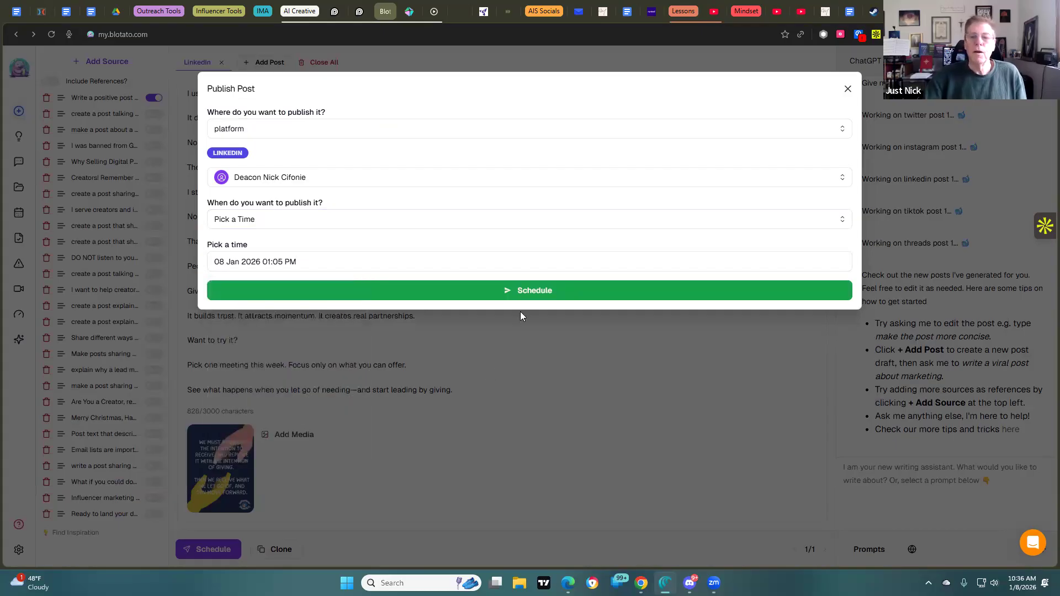
left_click(523, 296)
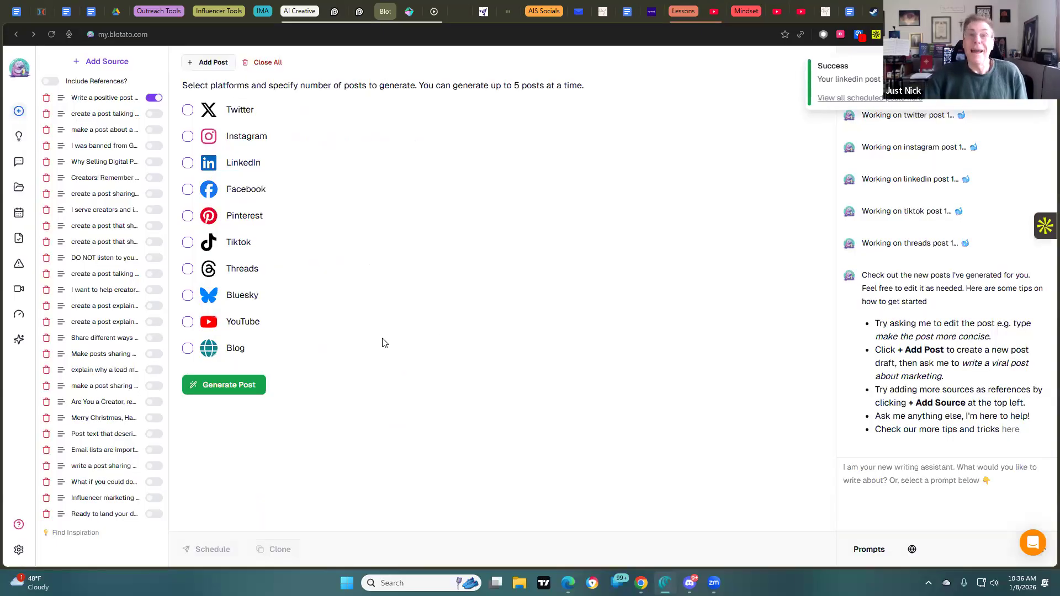